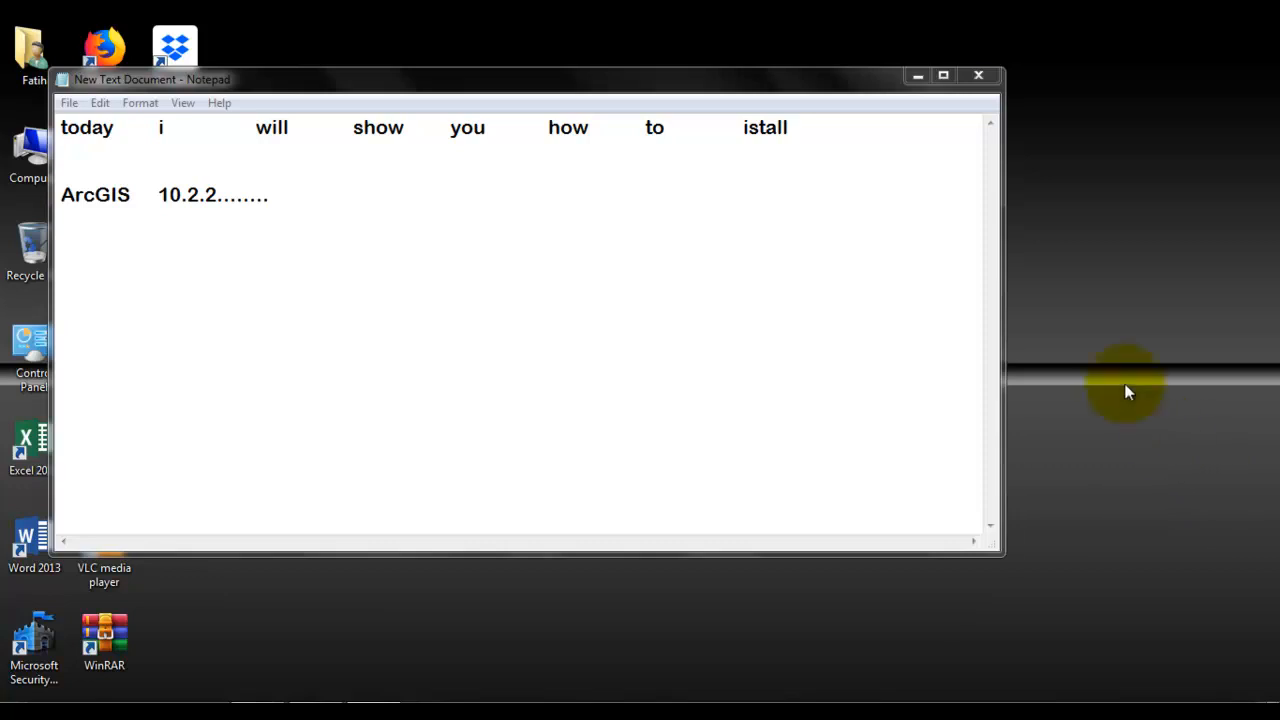
# Clear Notepad off the screen, open the Arc desktop folder and launch its Setup application
pyautogui.click(932, 62)
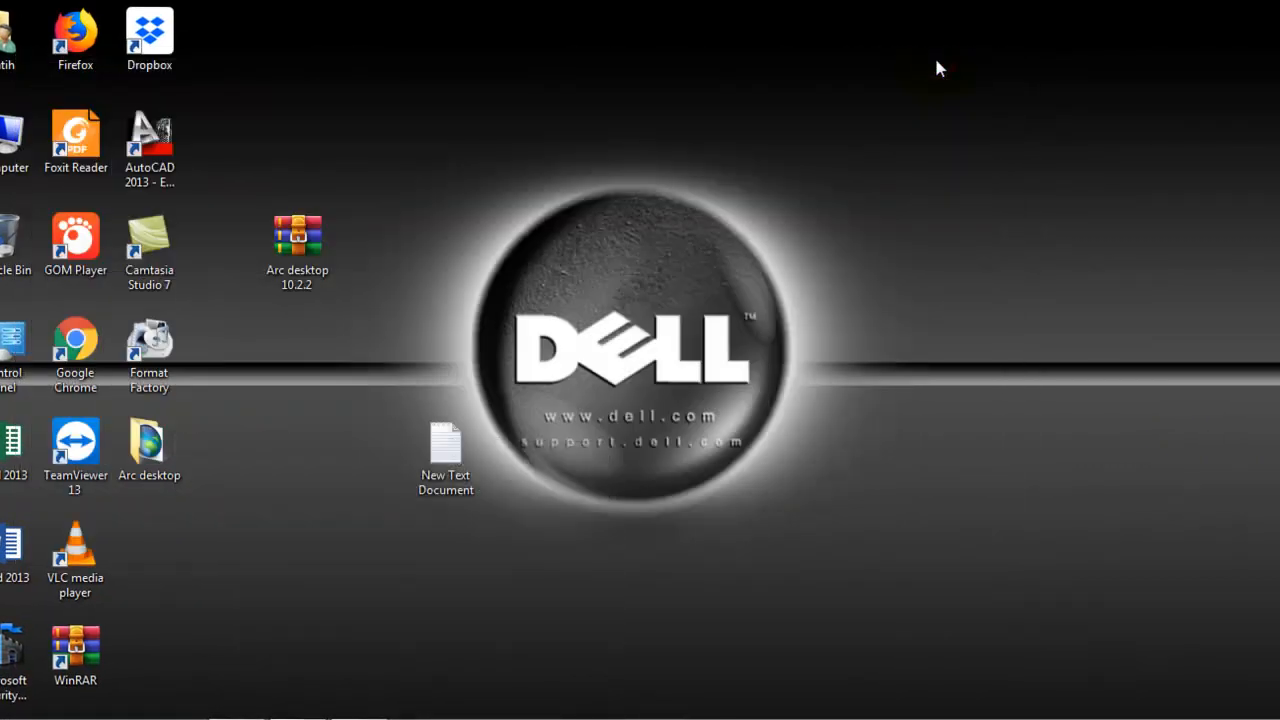
pyautogui.click(146, 448)
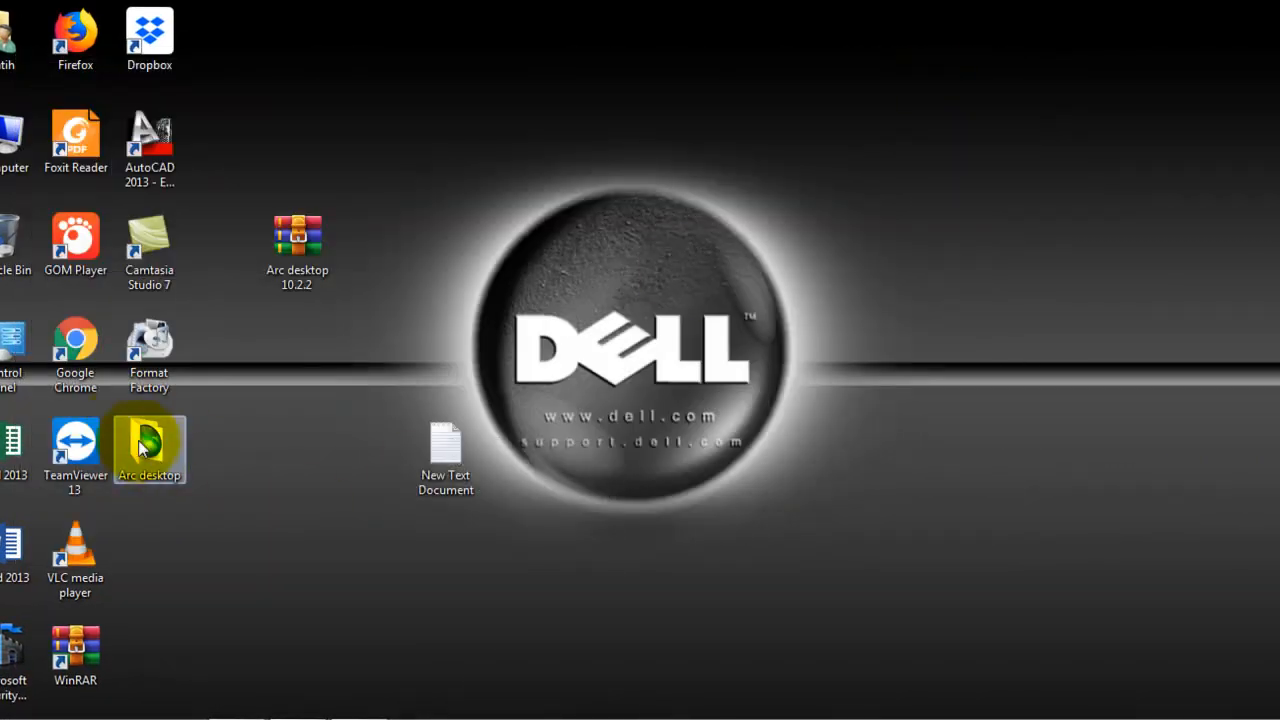
pyautogui.doubleClick(149, 452)
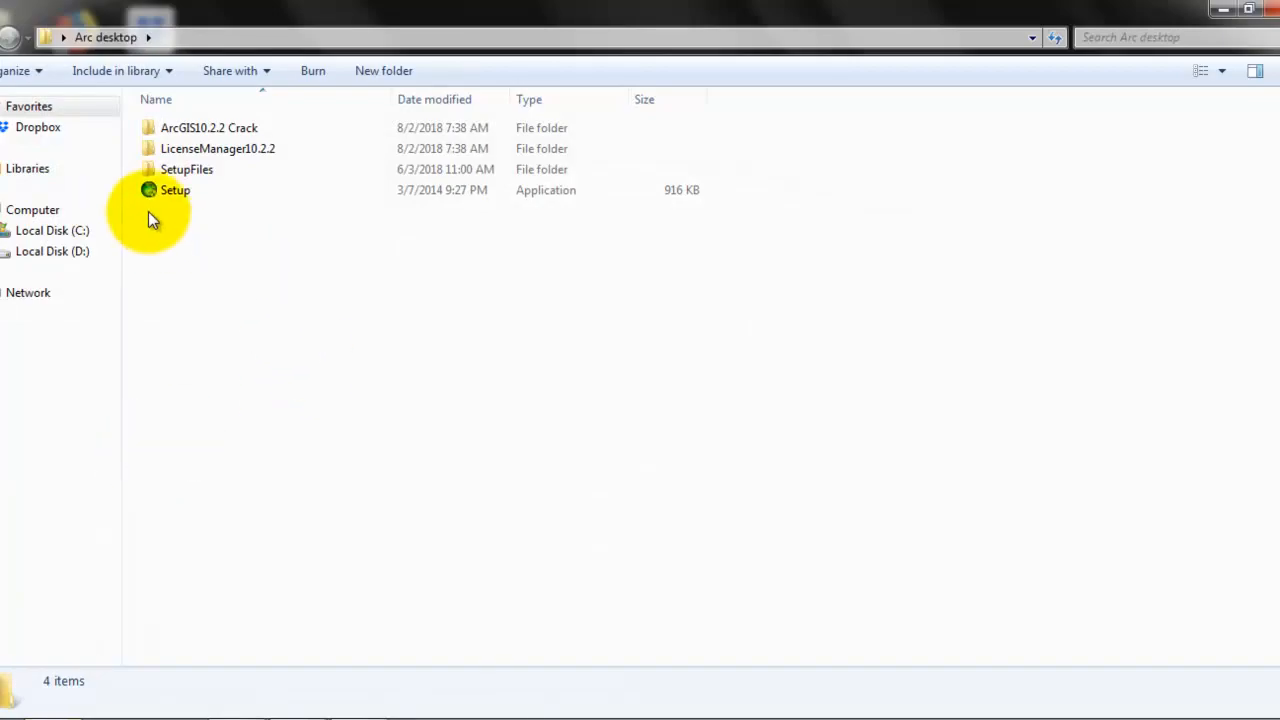
pyautogui.click(182, 191)
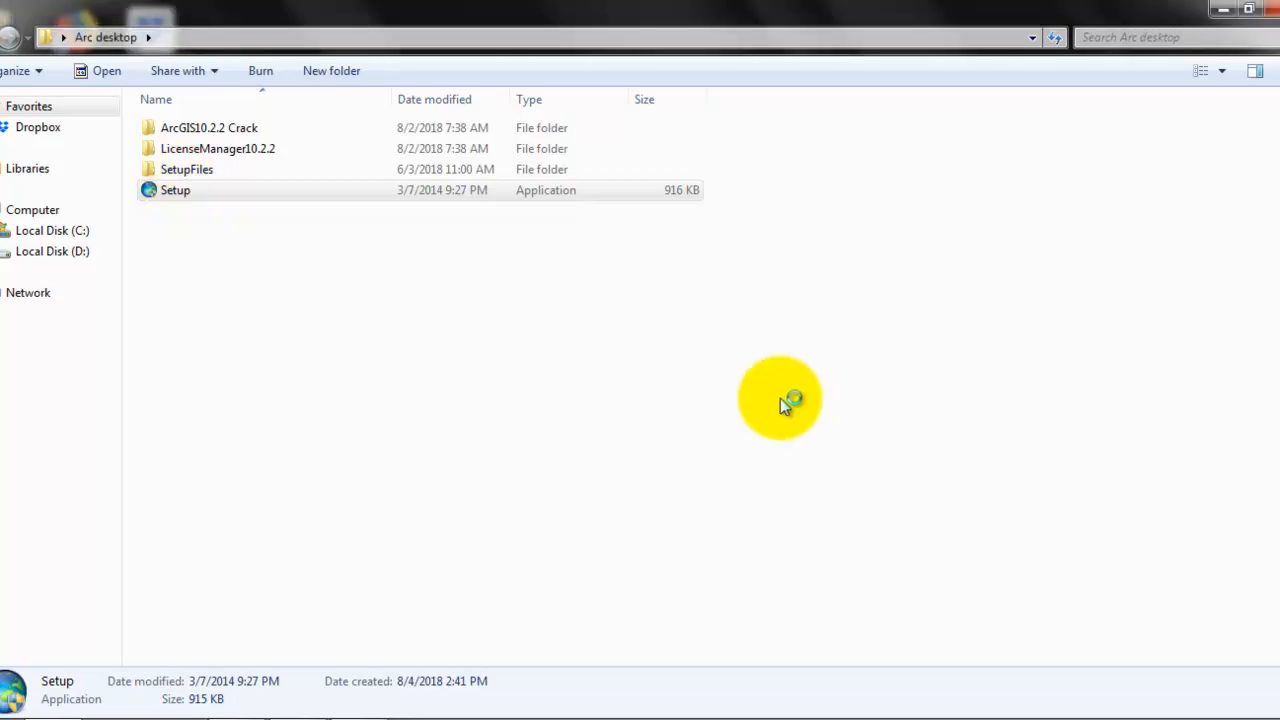
pyautogui.click(1222, 9)
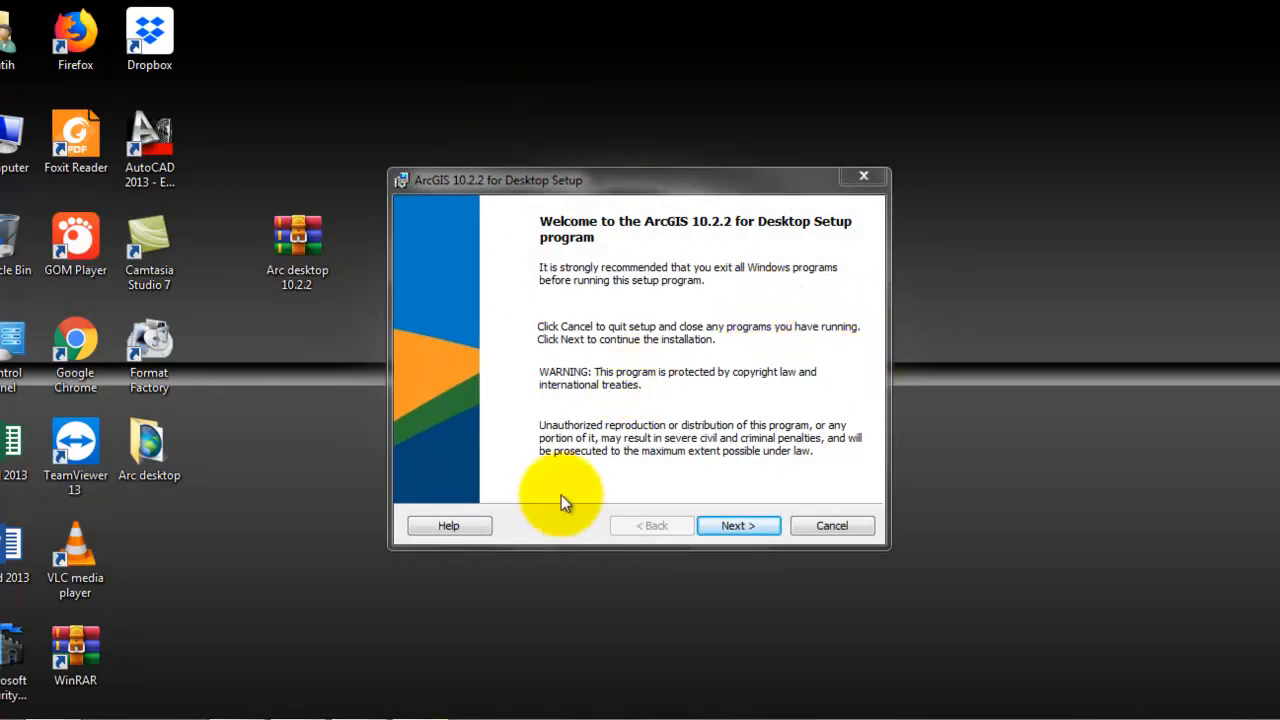
# Accept the ArcGIS 10.2.2 for Desktop license agreement and choose the Complete installation type
pyautogui.click(731, 528)
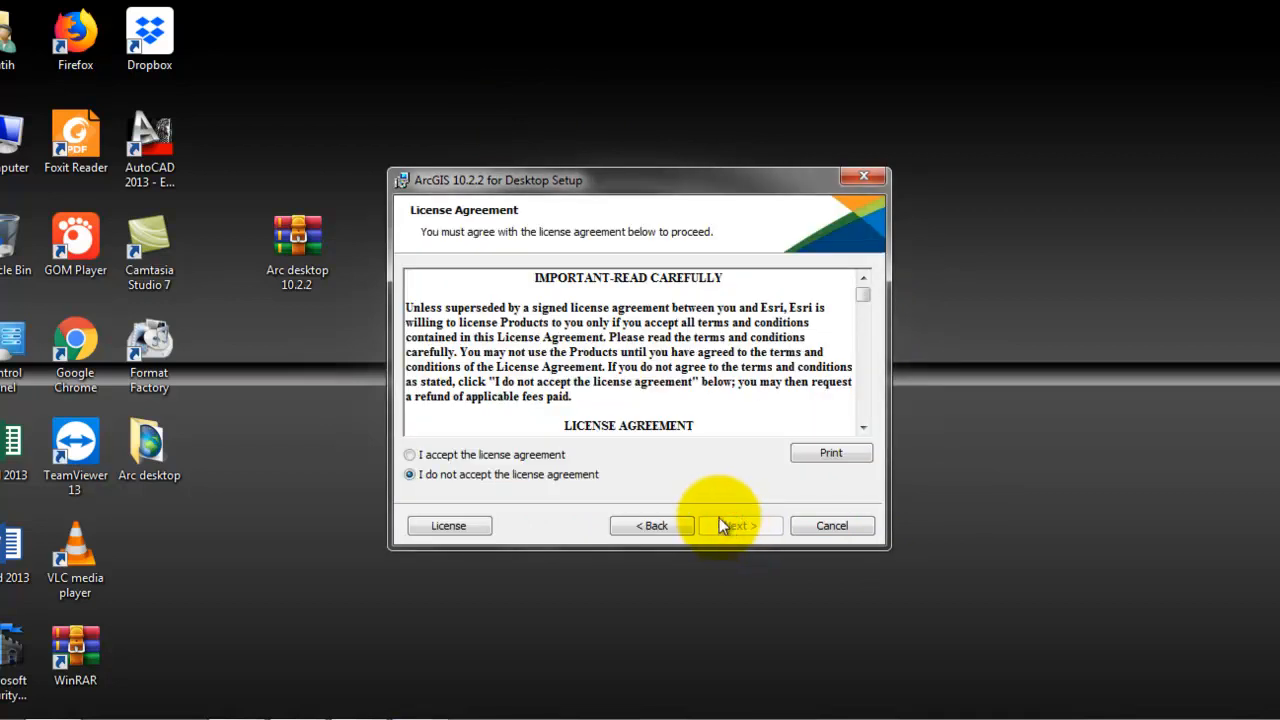
pyautogui.click(447, 456)
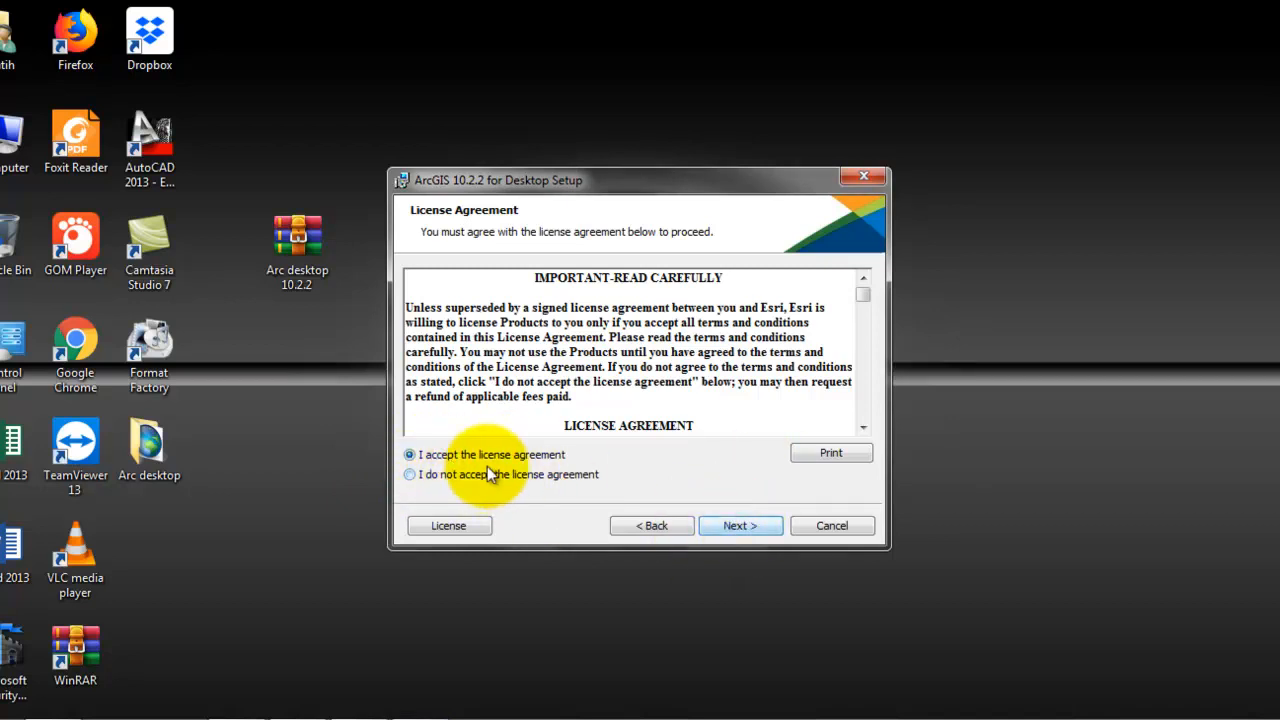
pyautogui.click(740, 524)
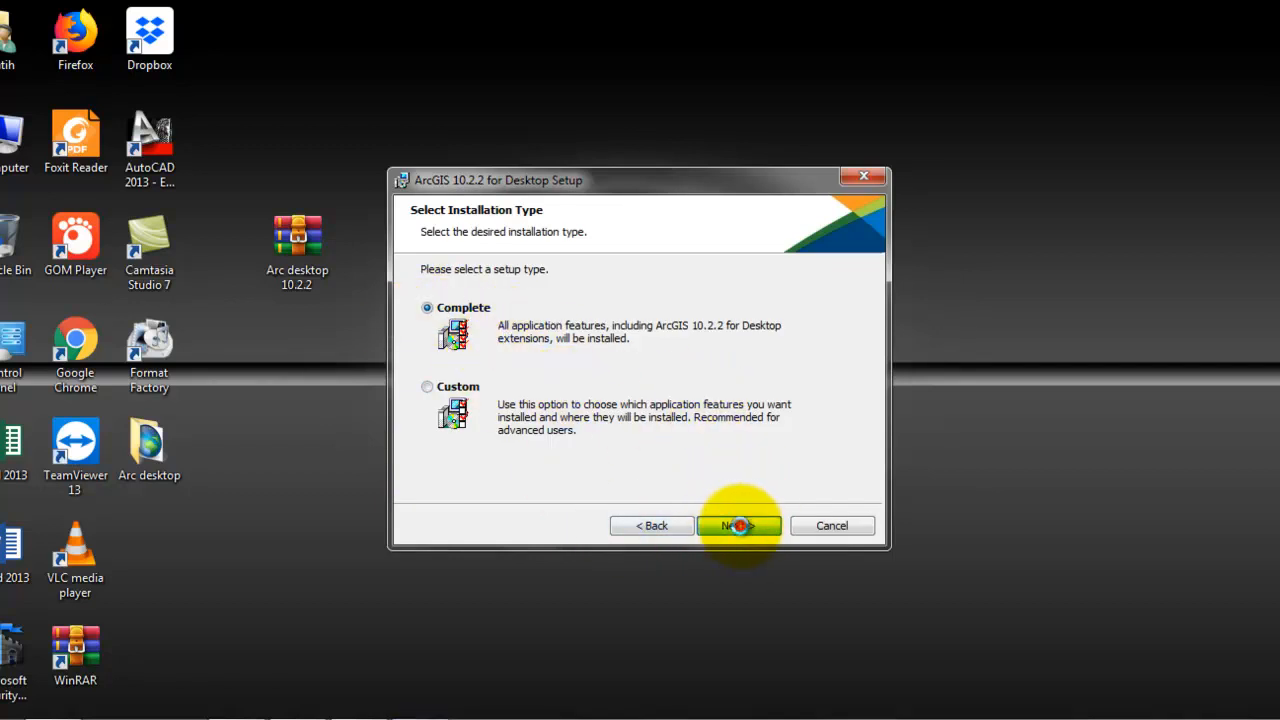
pyautogui.click(740, 526)
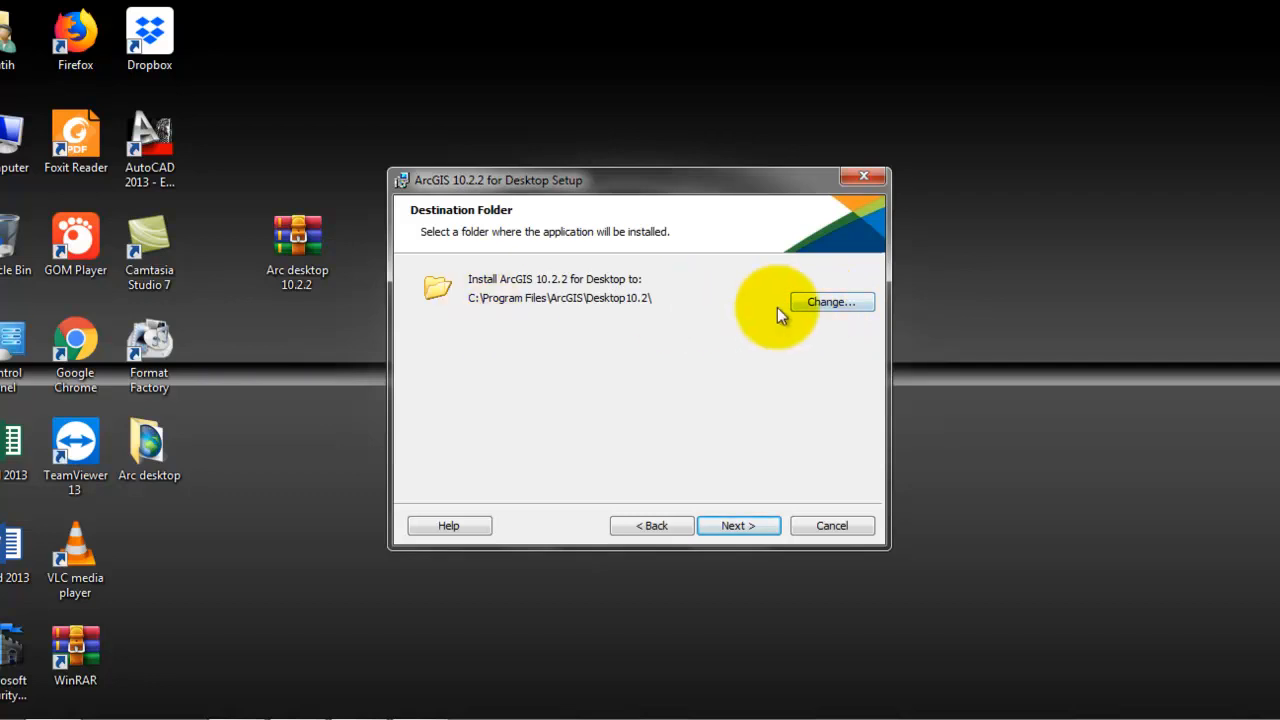
# Install ArcGIS Desktop to C:\Program Files\ArcGIS\Desktop10.2\ with Python in C:\Python27\, keeping participation in the User Experience Improvement program
pyautogui.click(829, 302)
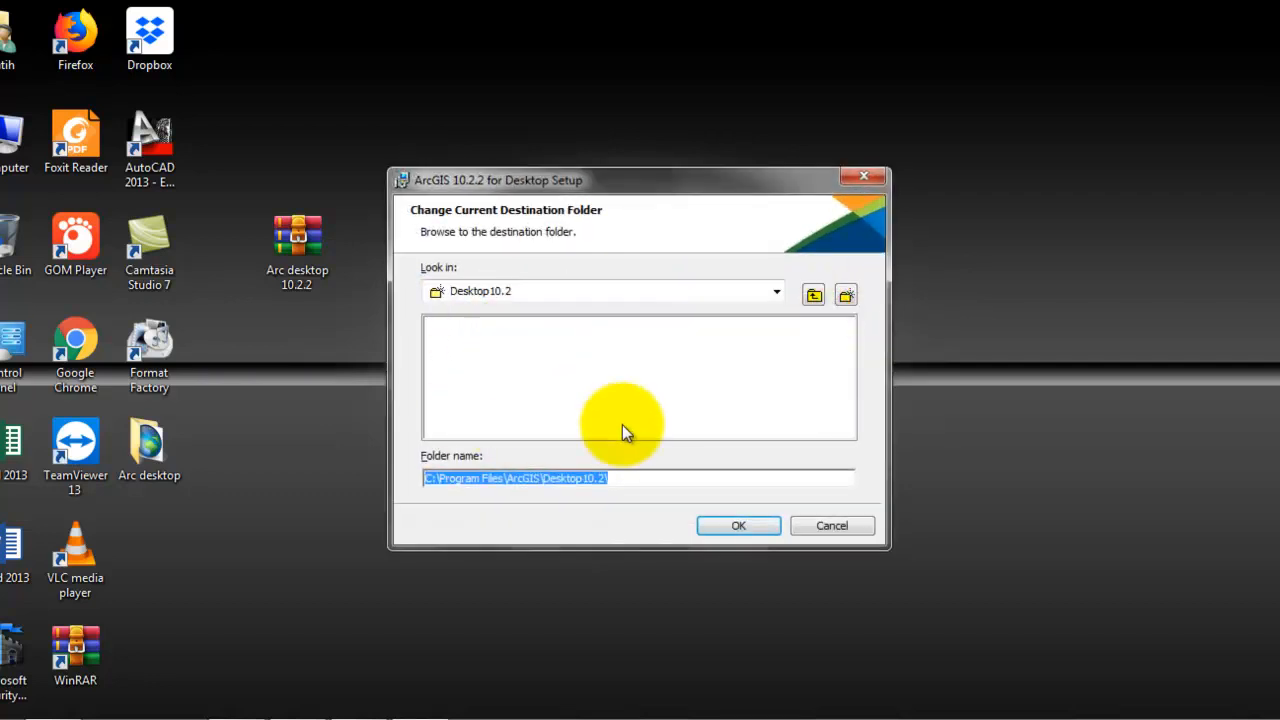
pyautogui.click(698, 524)
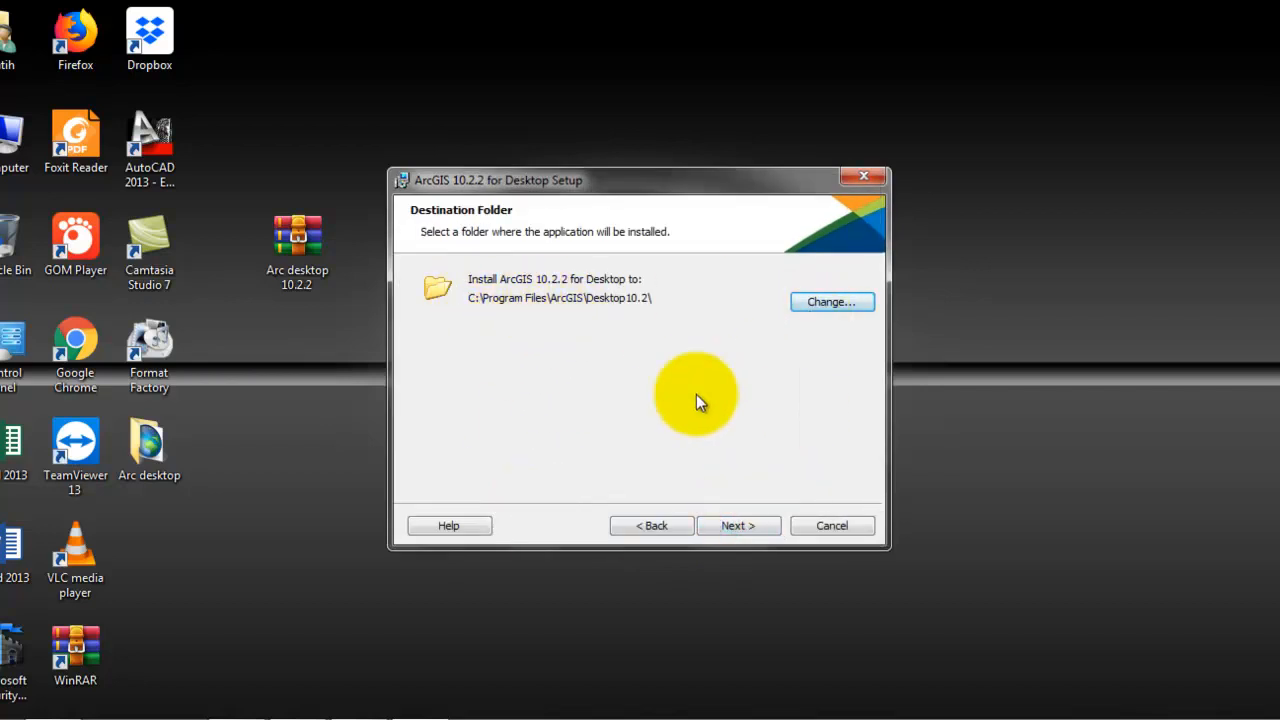
pyautogui.click(735, 527)
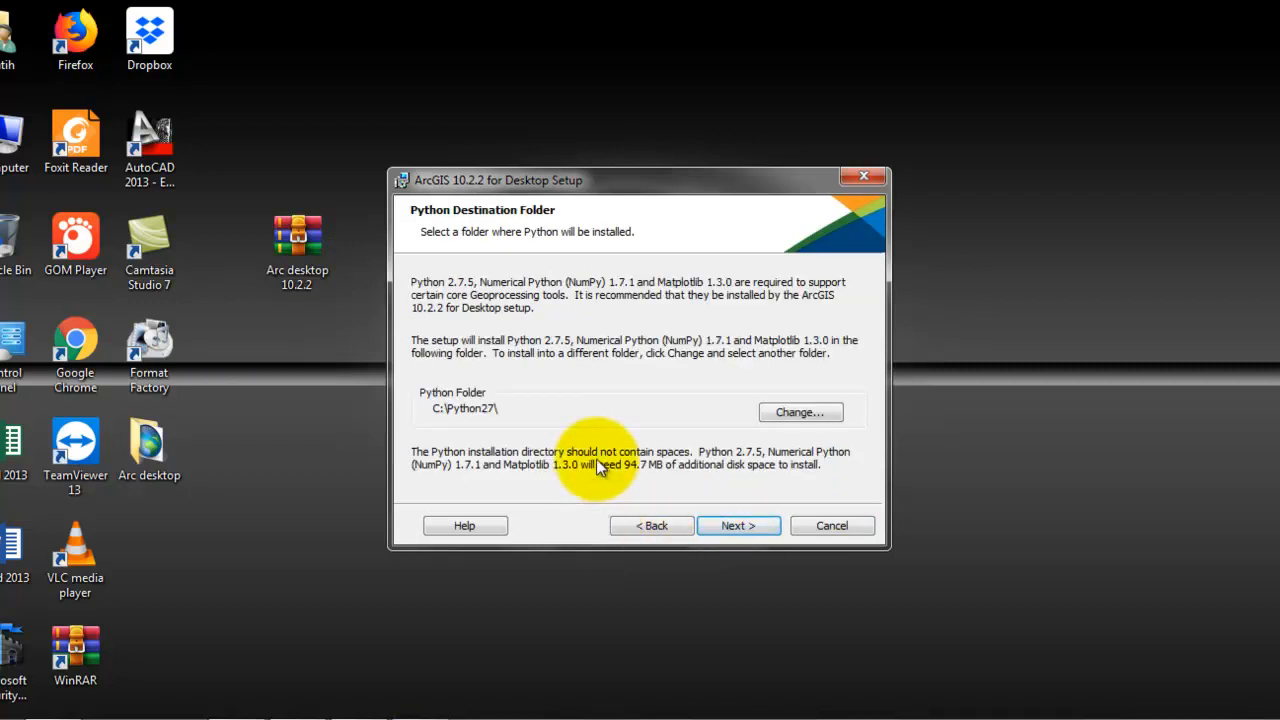
pyautogui.click(737, 524)
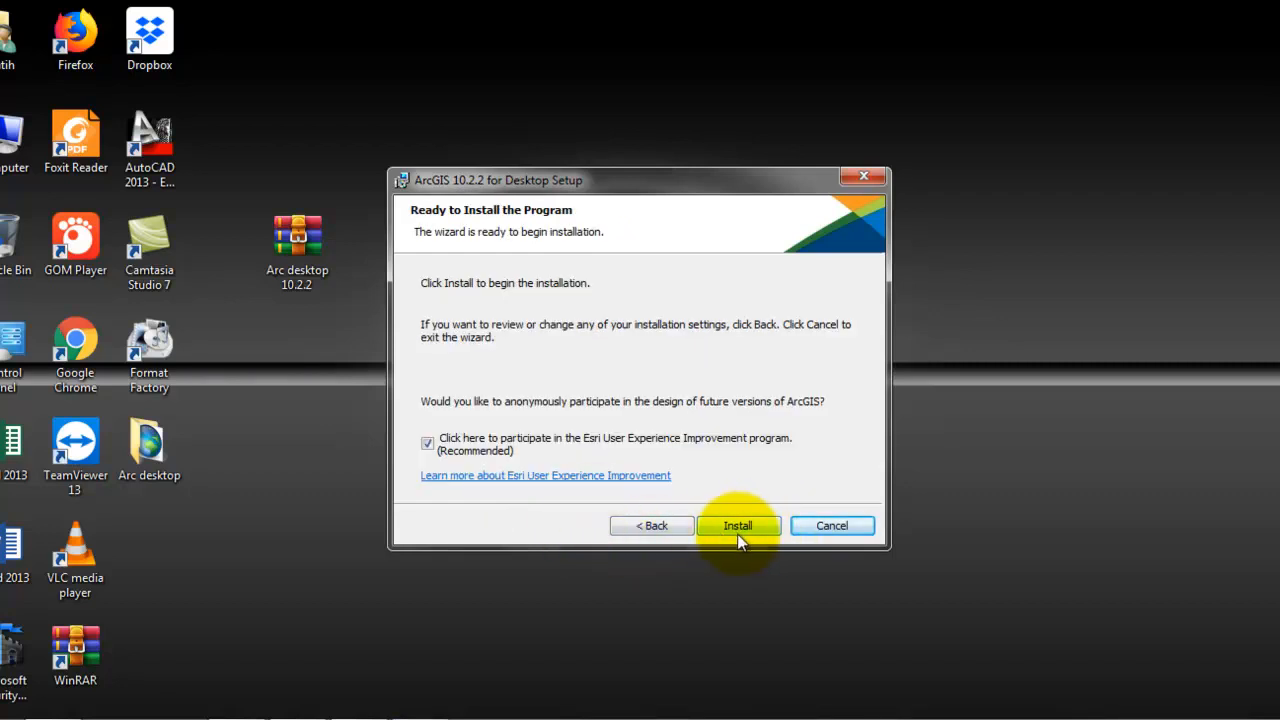
pyautogui.click(738, 526)
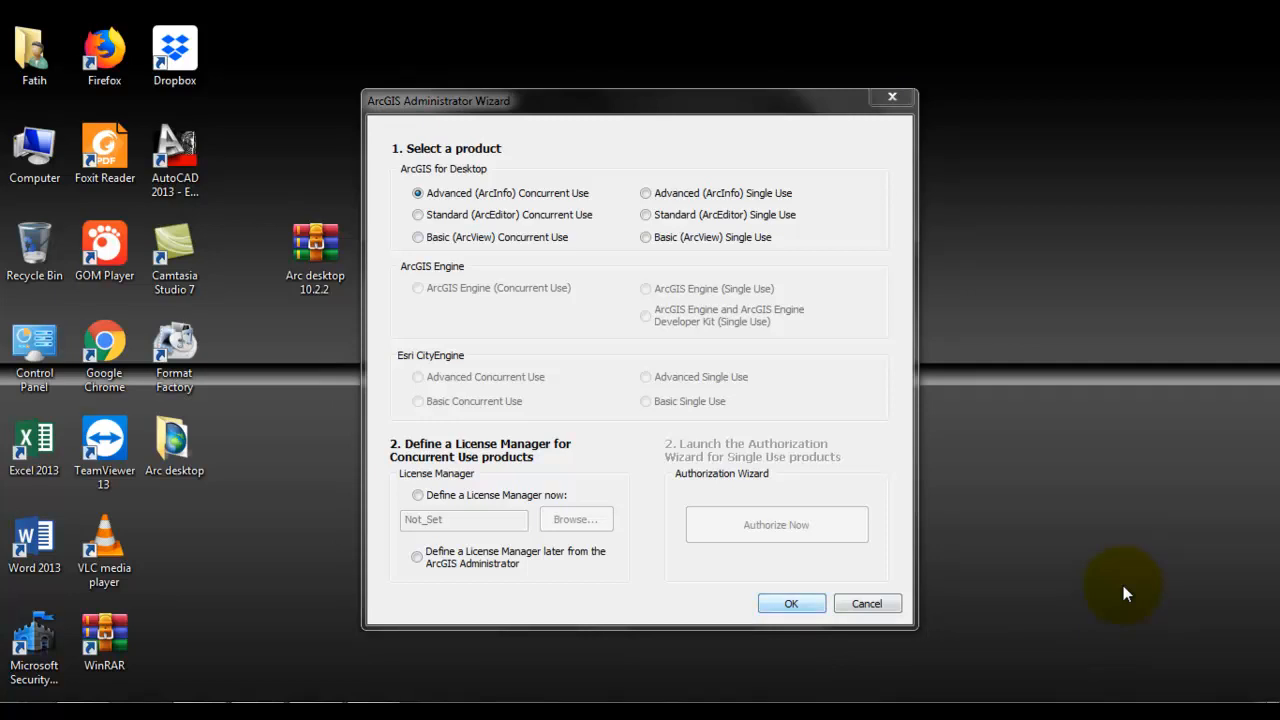
# Accept Advanced (ArcInfo) Concurrent Use as the product, close ArcGIS Administrator and finish the Desktop setup
pyautogui.press('Return')
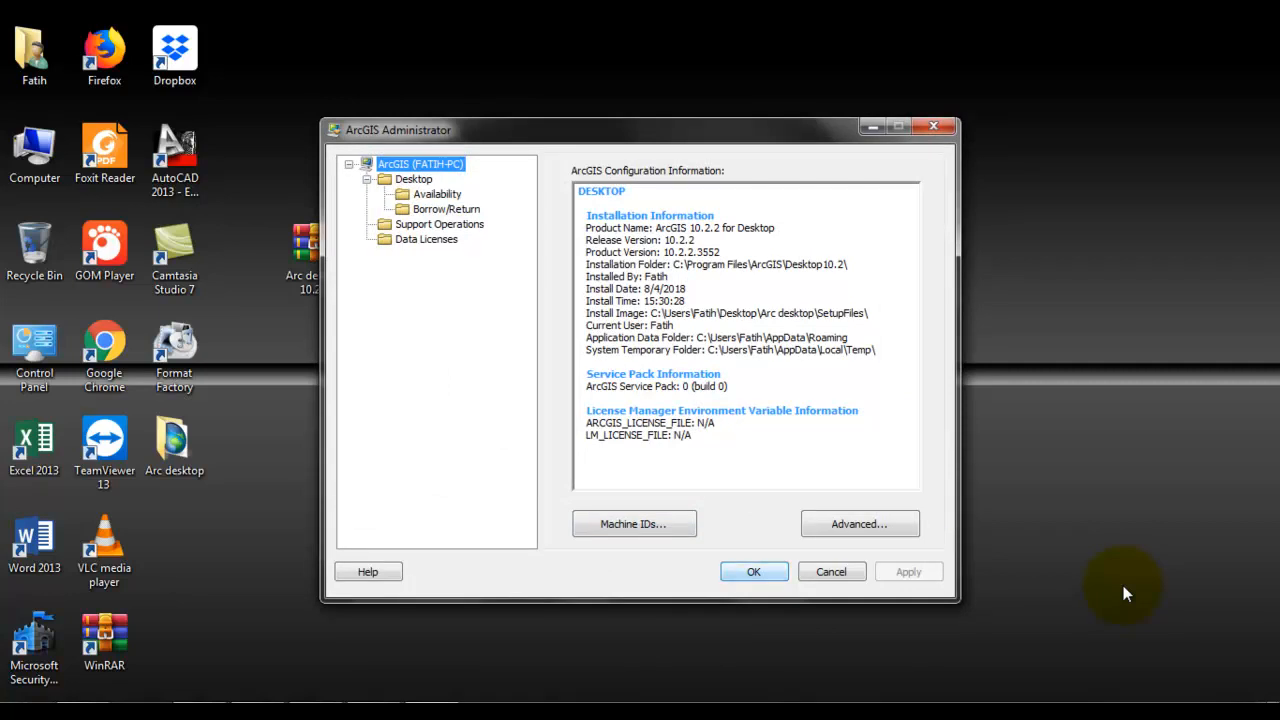
pyautogui.press('Return')
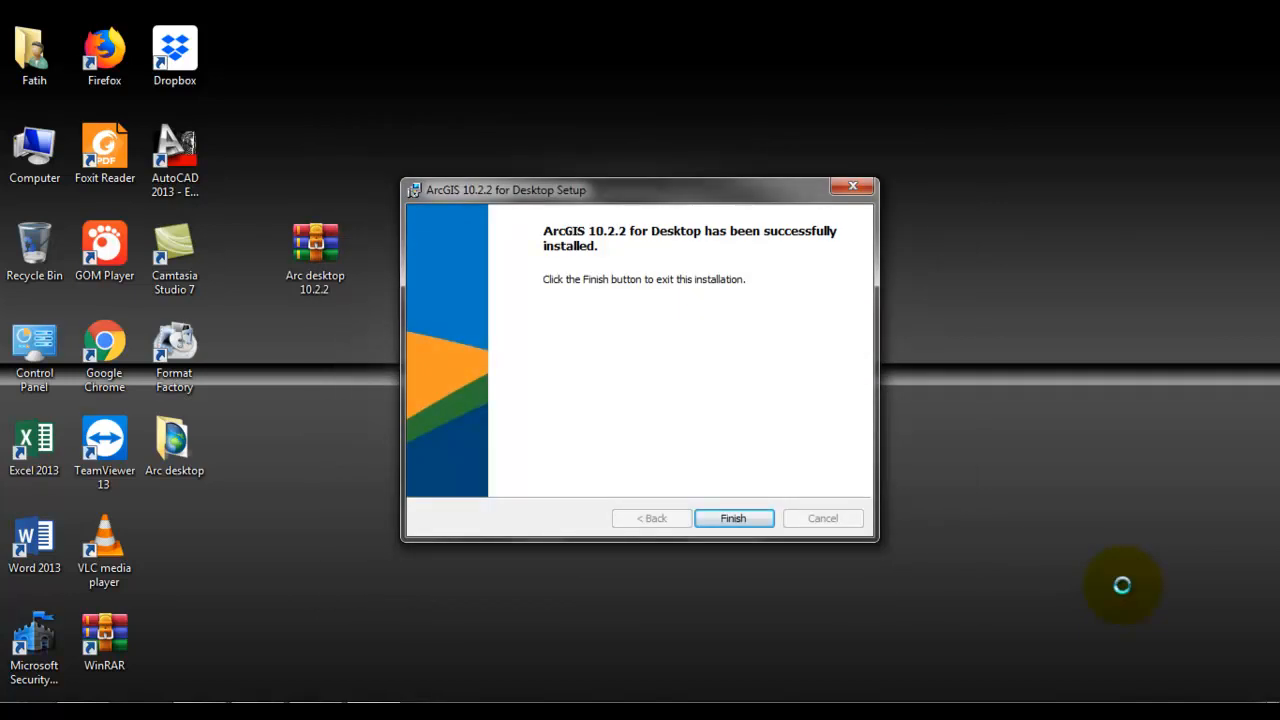
pyautogui.press('Return')
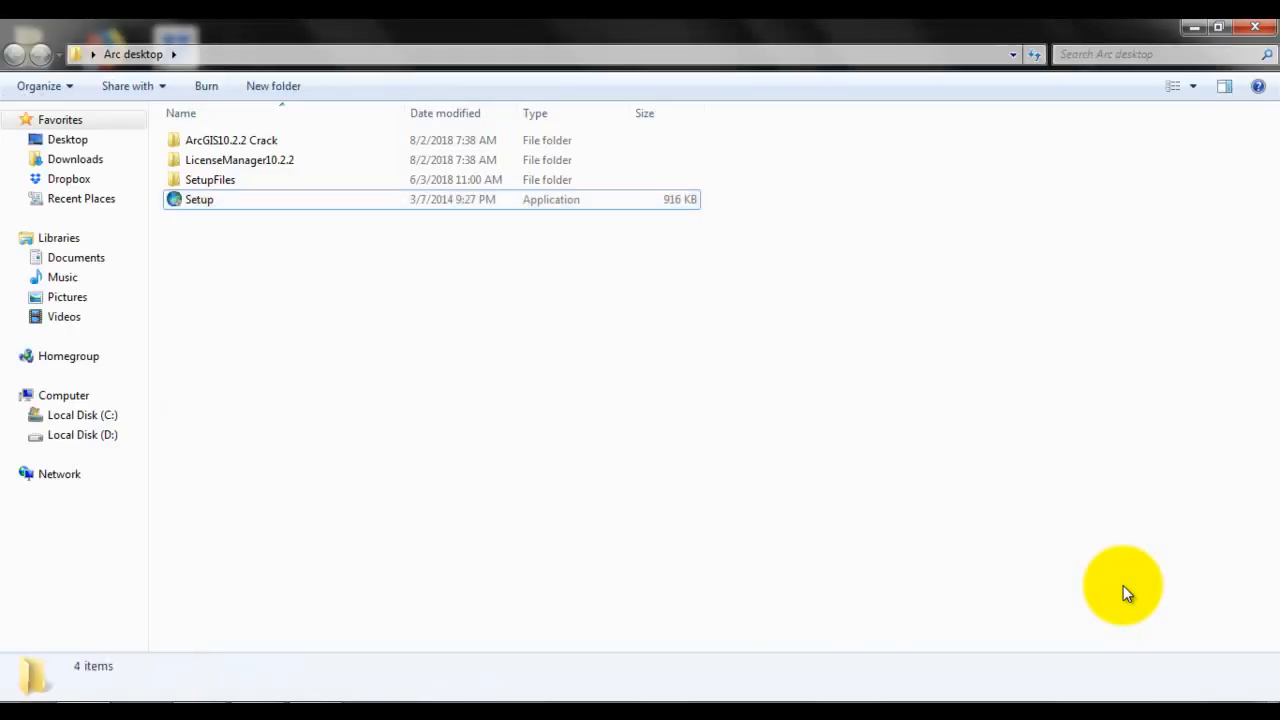
# Open the windows folder inside LicenseManager10.2.2 > LicenseManager in the Arc desktop folder
pyautogui.press('l')
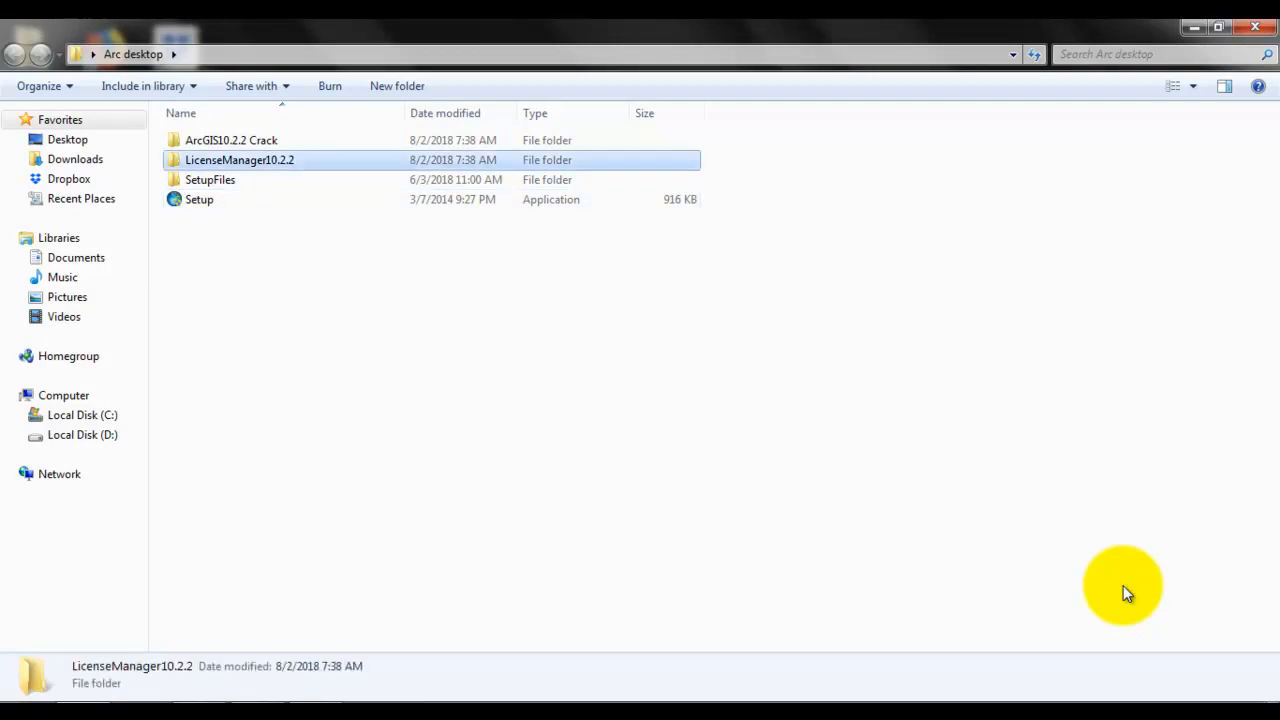
pyautogui.press('Return')
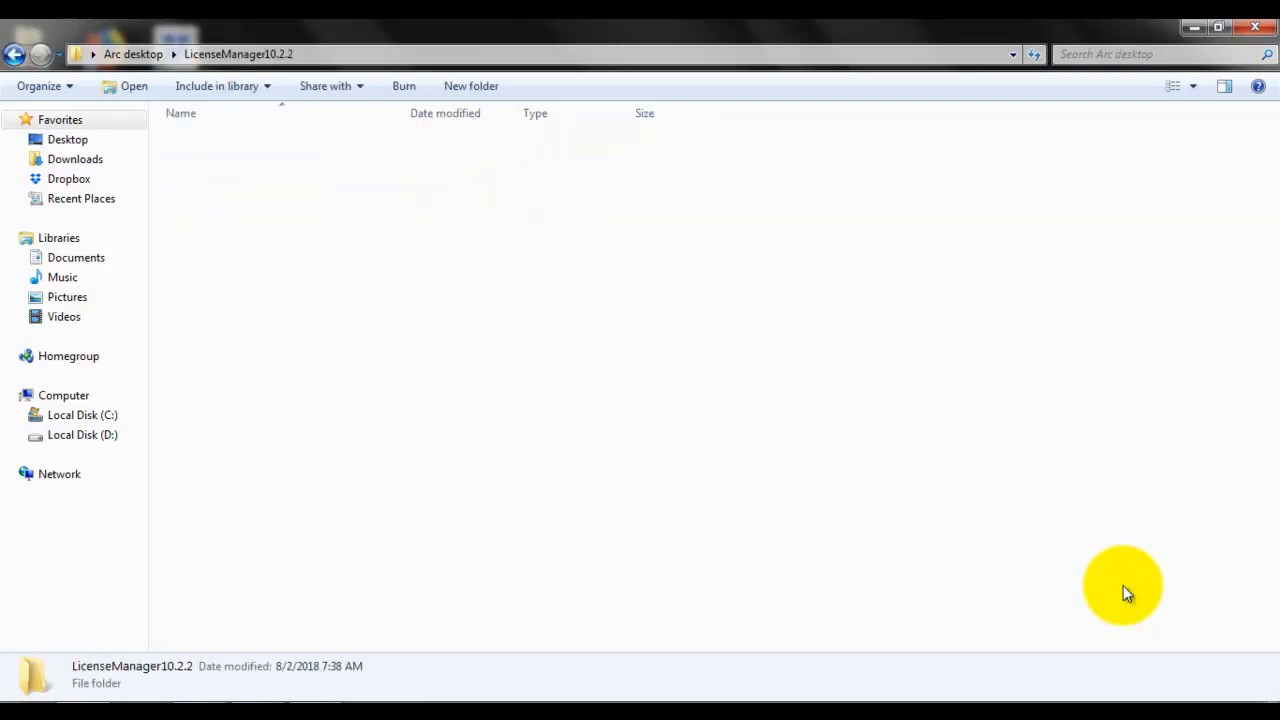
pyautogui.press('l')
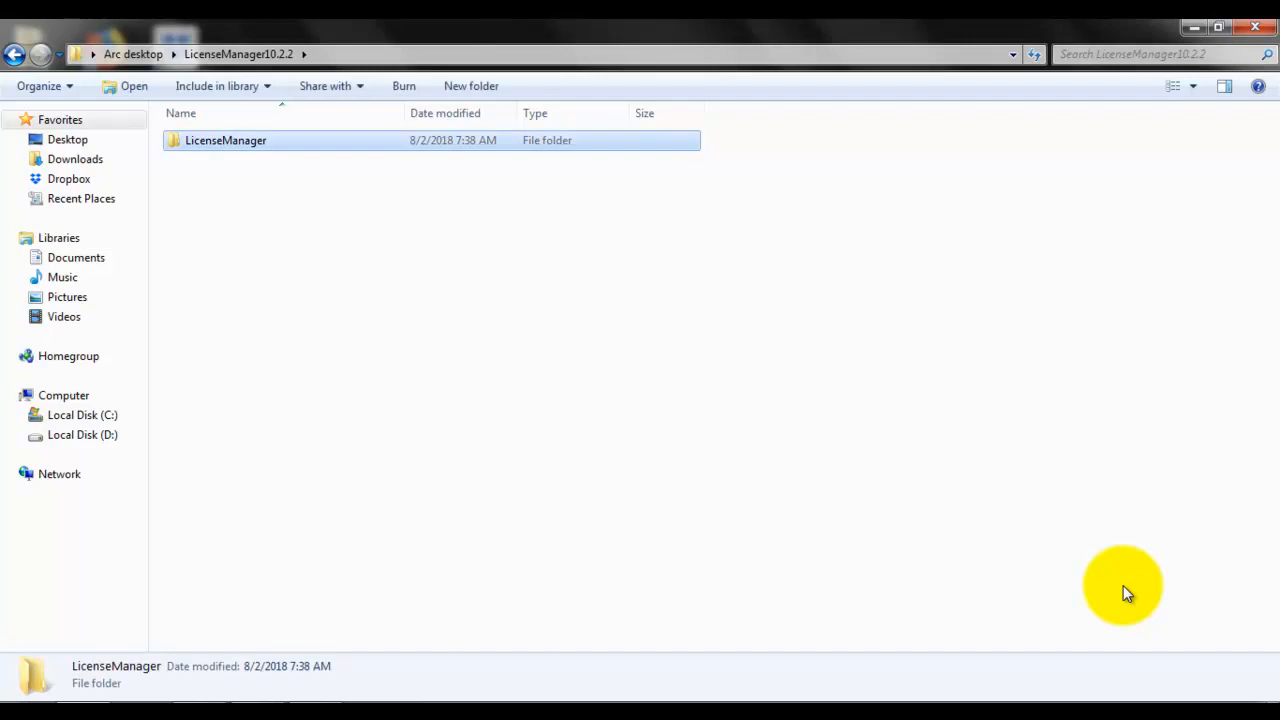
pyautogui.press('Return')
pyautogui.press('Down')
pyautogui.press('Down')
pyautogui.press('Down')
pyautogui.press('Down')
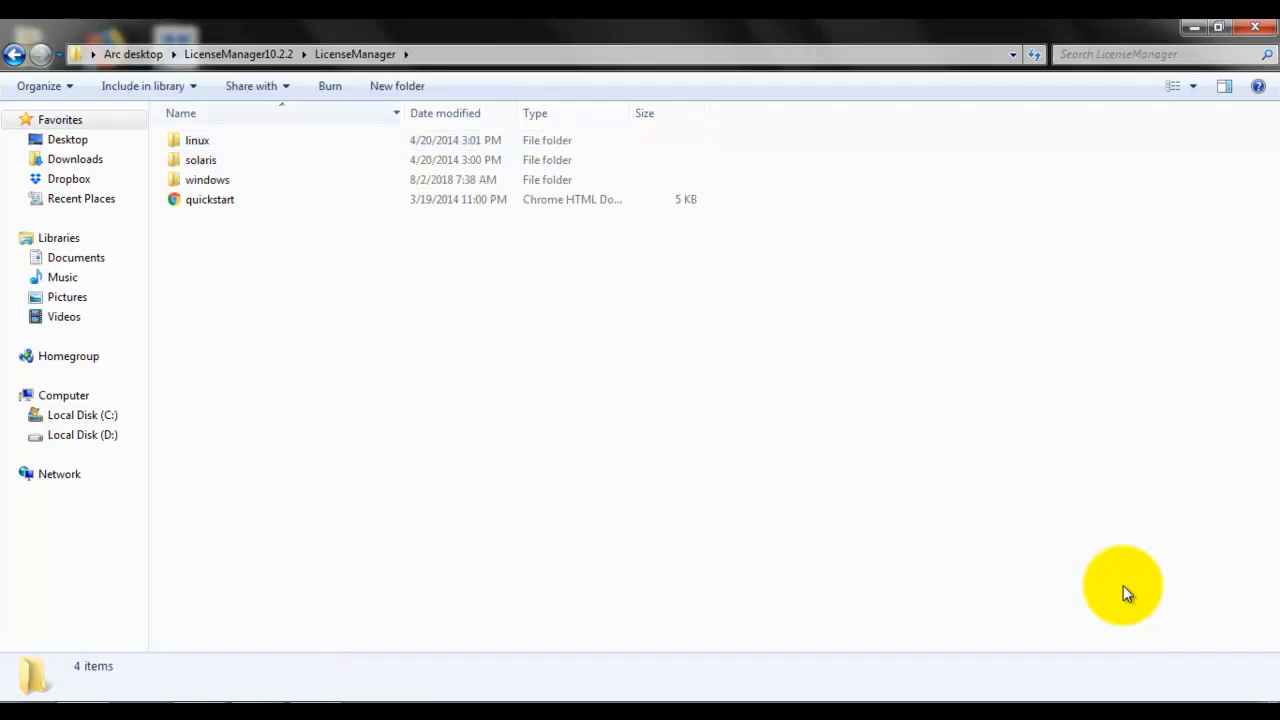
pyautogui.press('Up')
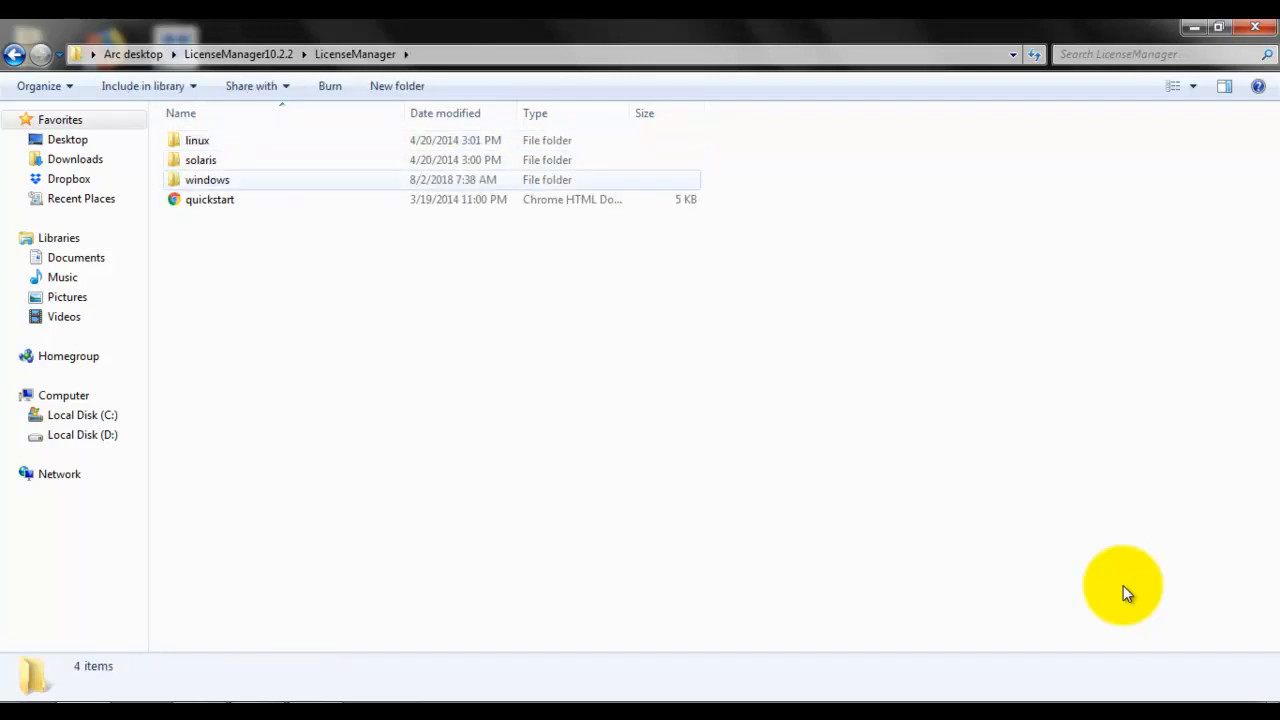
pyautogui.press('Return')
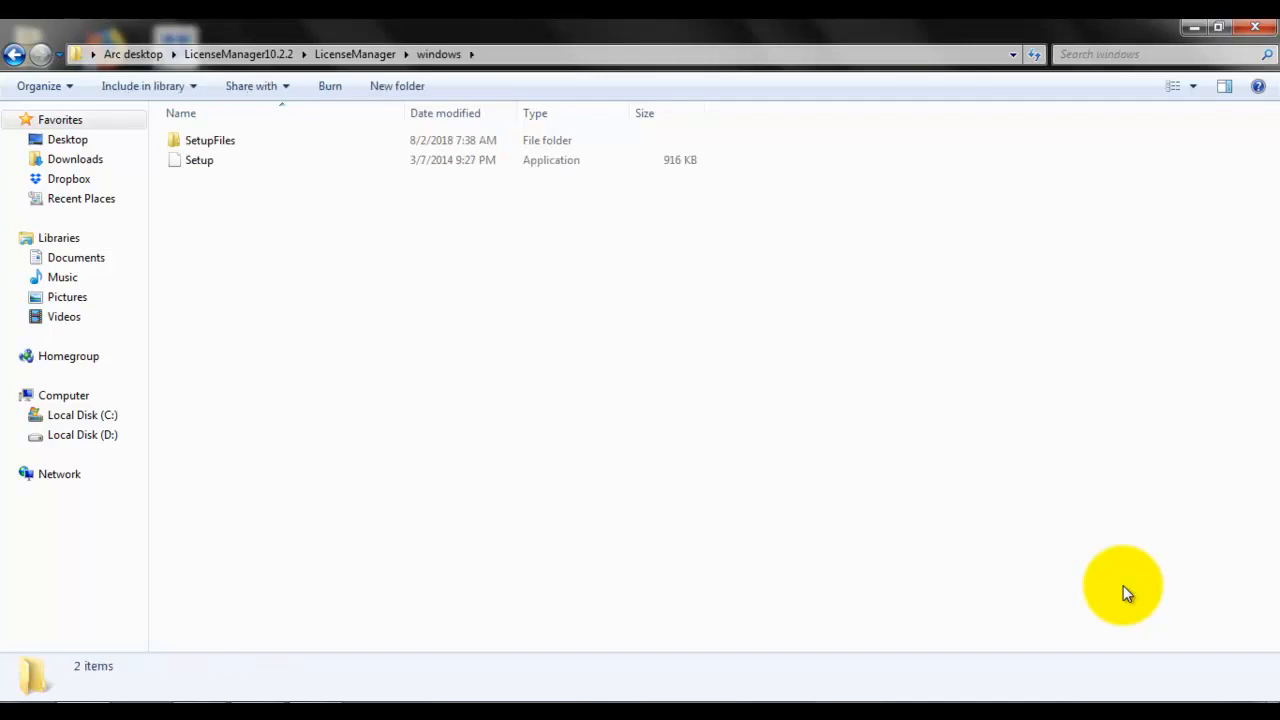
# Launch the License Manager Setup application from the windows folder
pyautogui.press('Down')
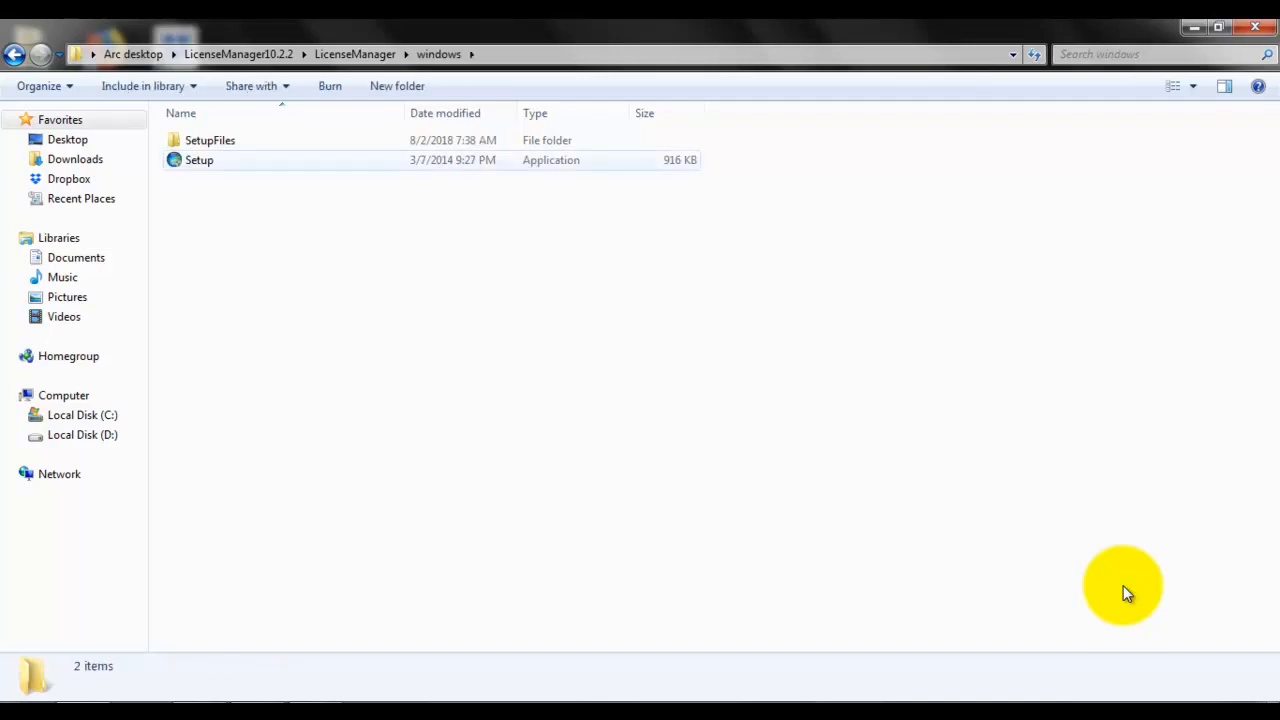
pyautogui.press('Return')
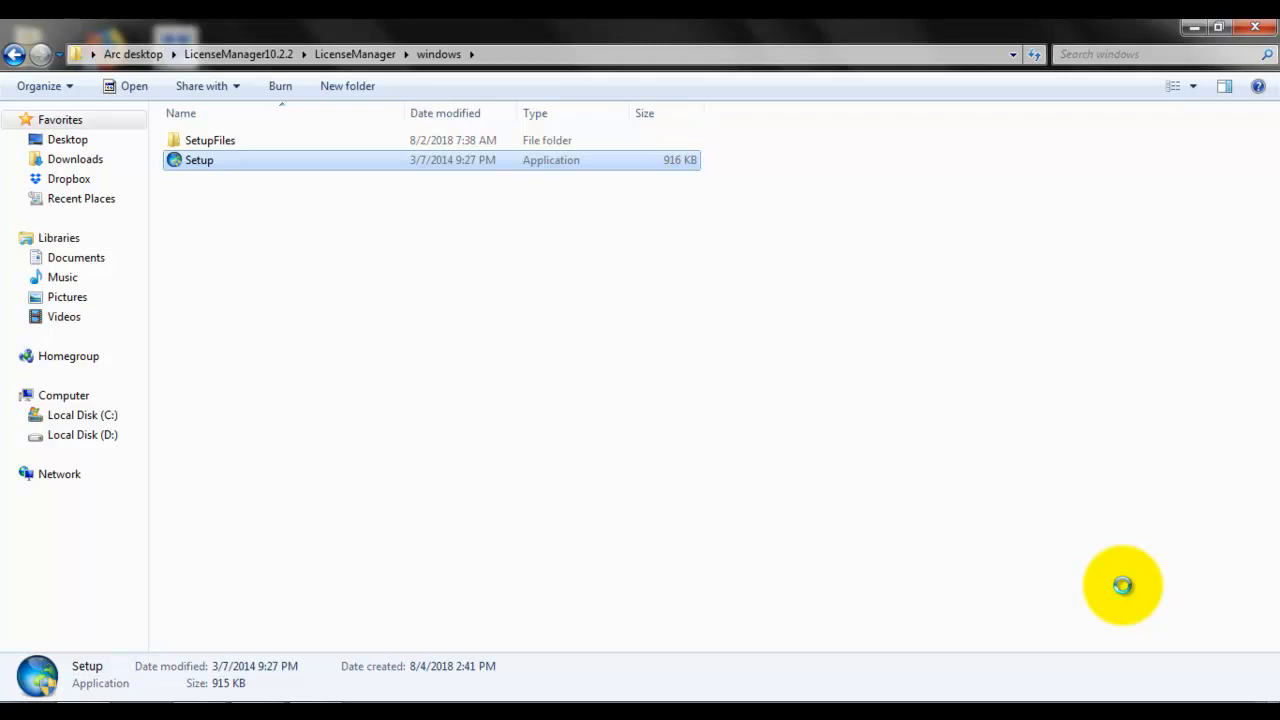
pyautogui.hotkey('shift', 'F10')
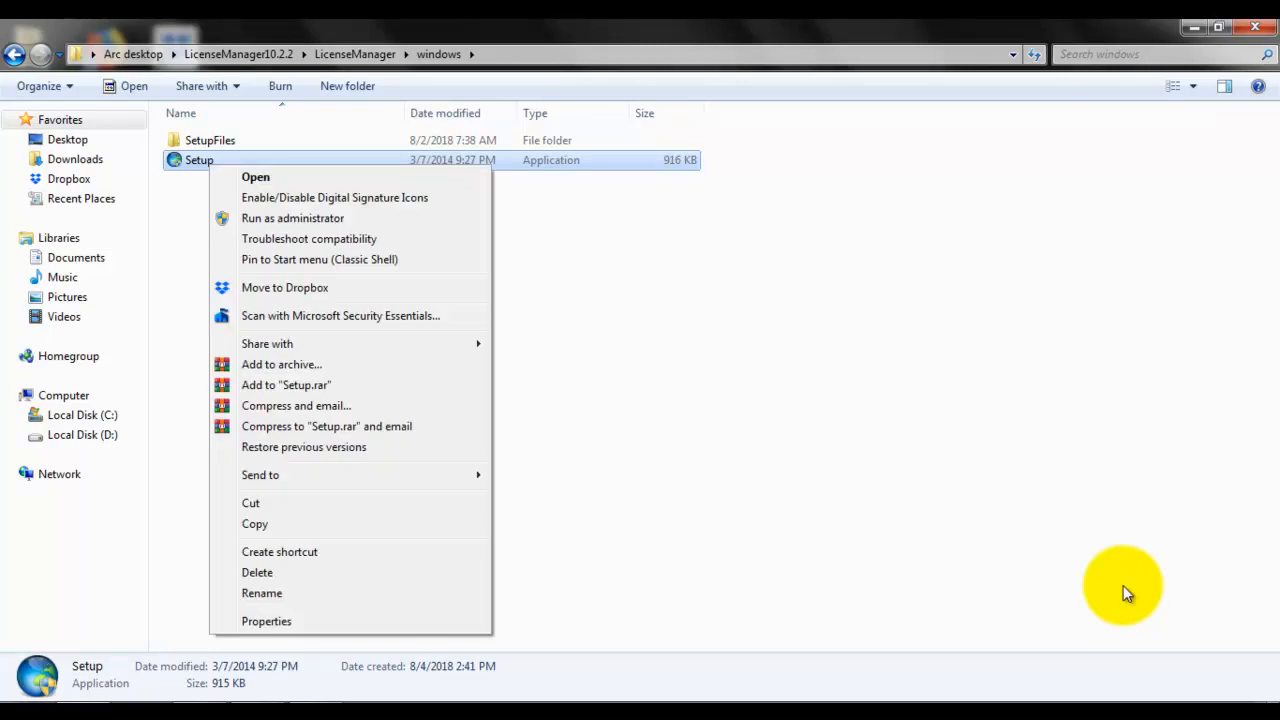
pyautogui.press('Down')
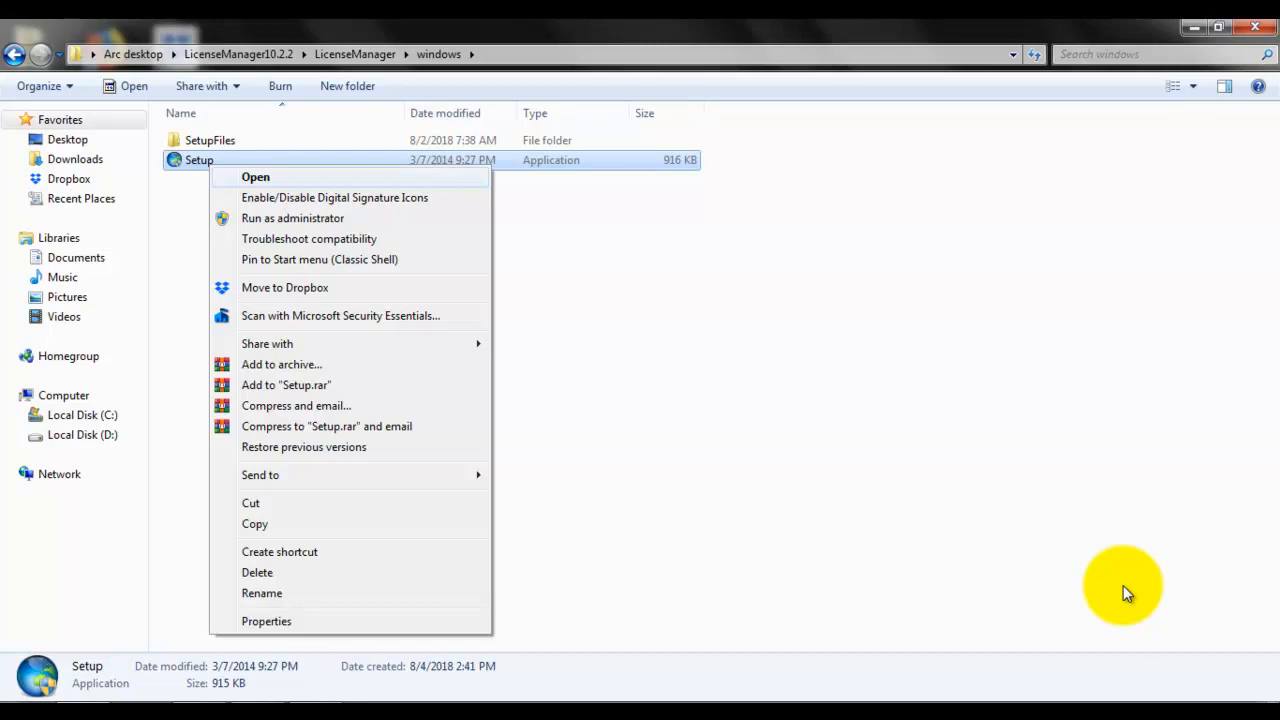
pyautogui.press('Return')
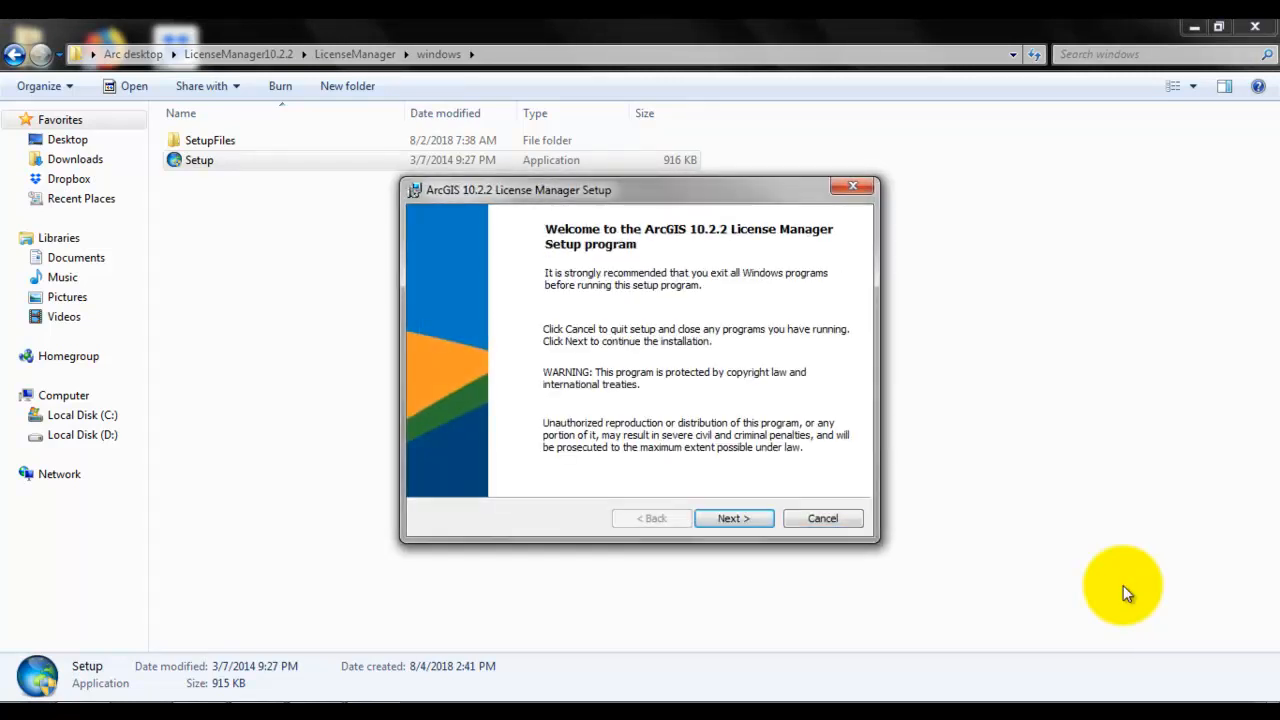
# Accept the license agreement and install ArcGIS 10.2.2 License Manager to C:\Program Files\ArcGIS\License10.2\
pyautogui.press('Return')
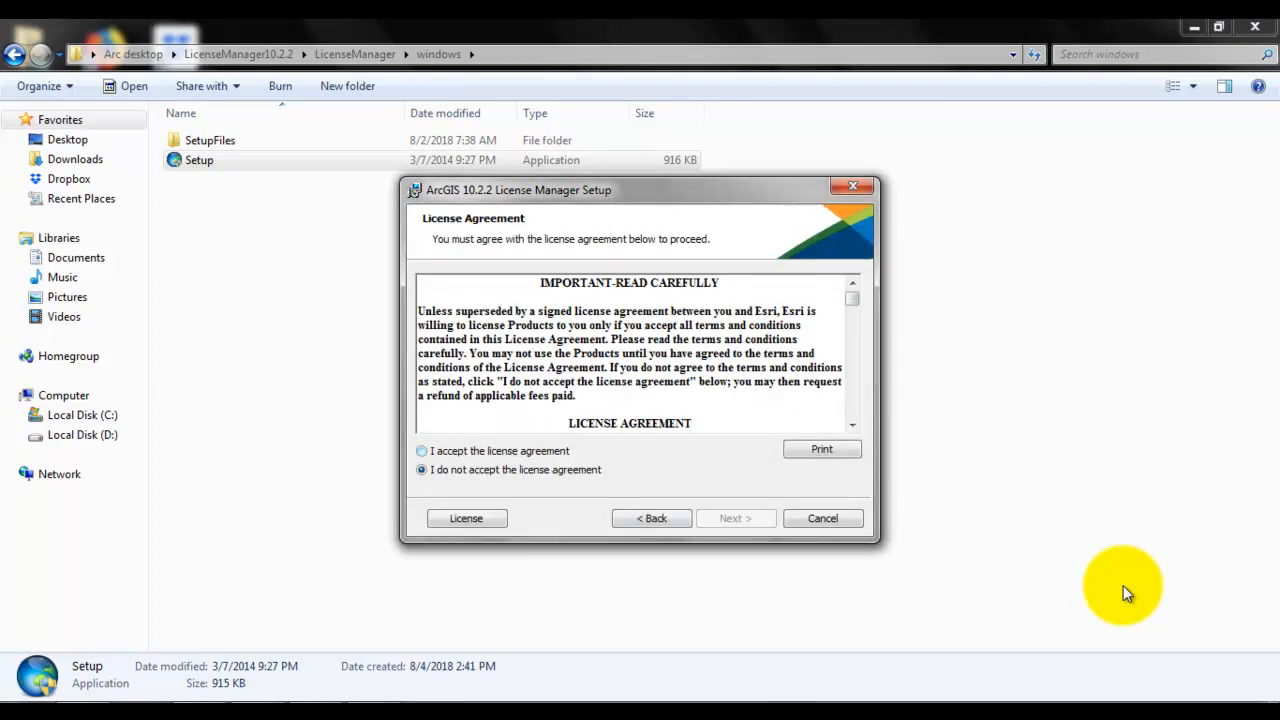
pyautogui.hotkey('alt', 'a')
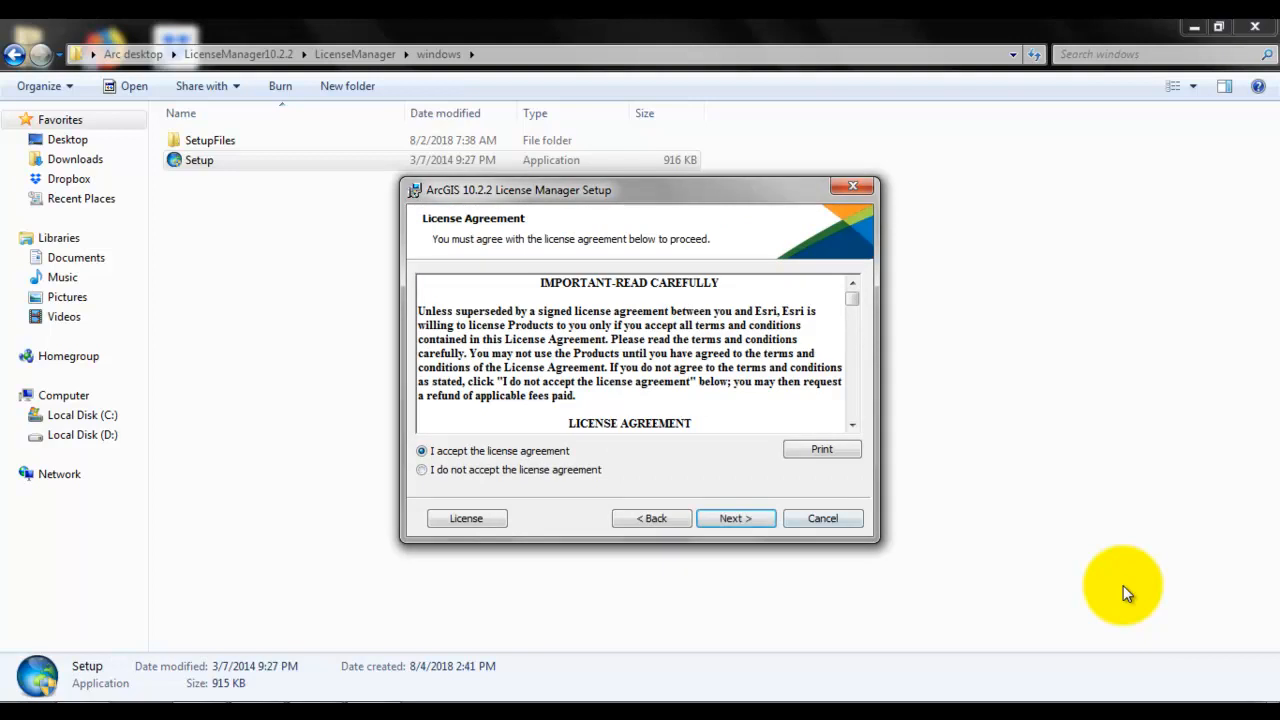
pyautogui.press('Return')
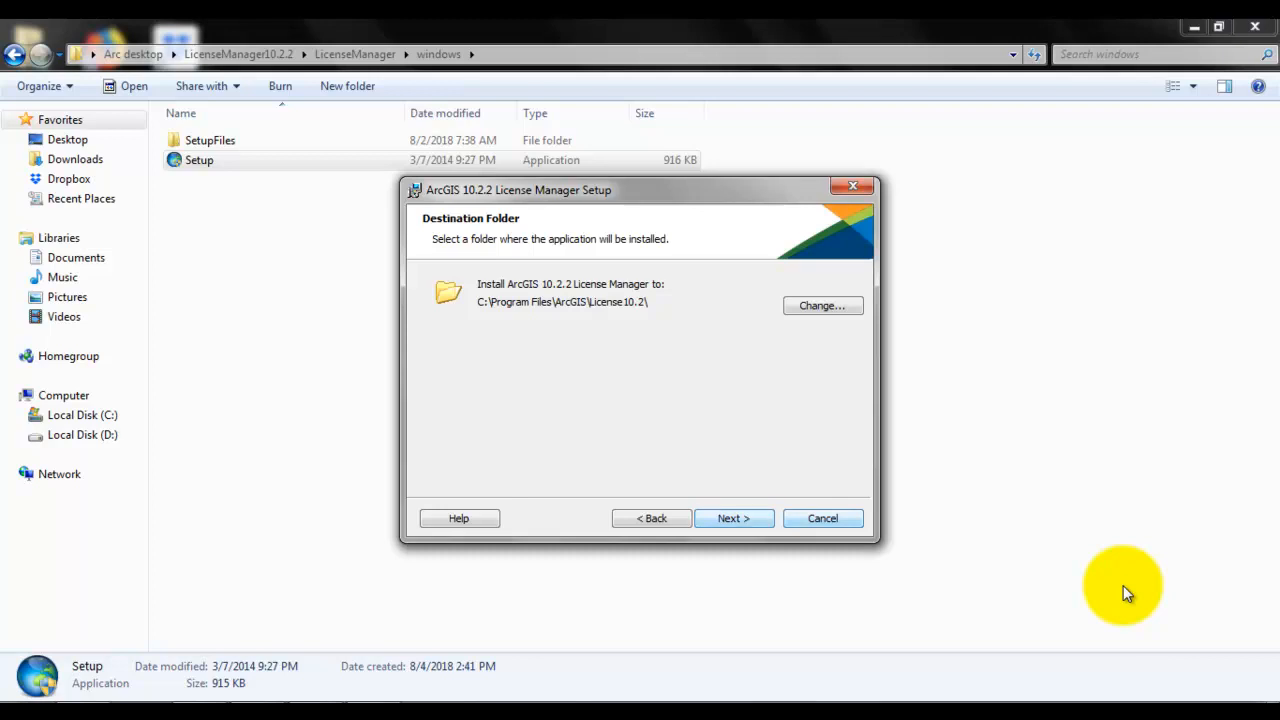
pyautogui.press('Return')
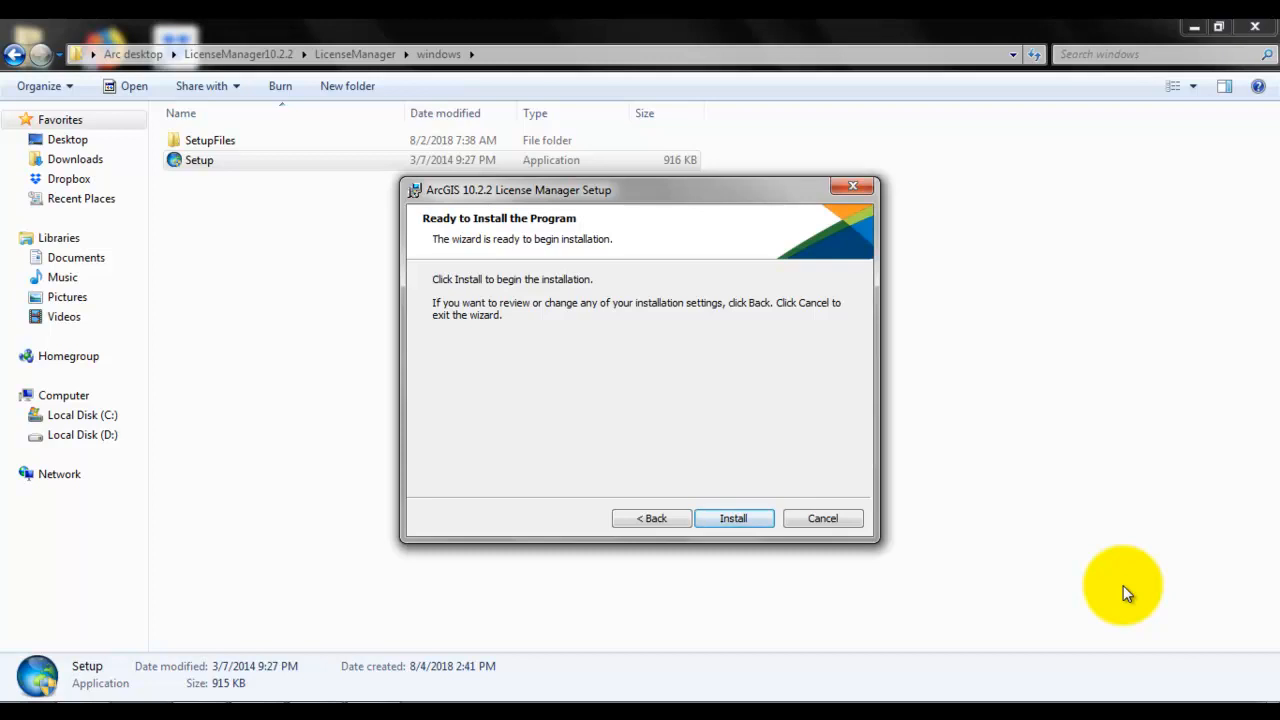
pyautogui.press('Return')
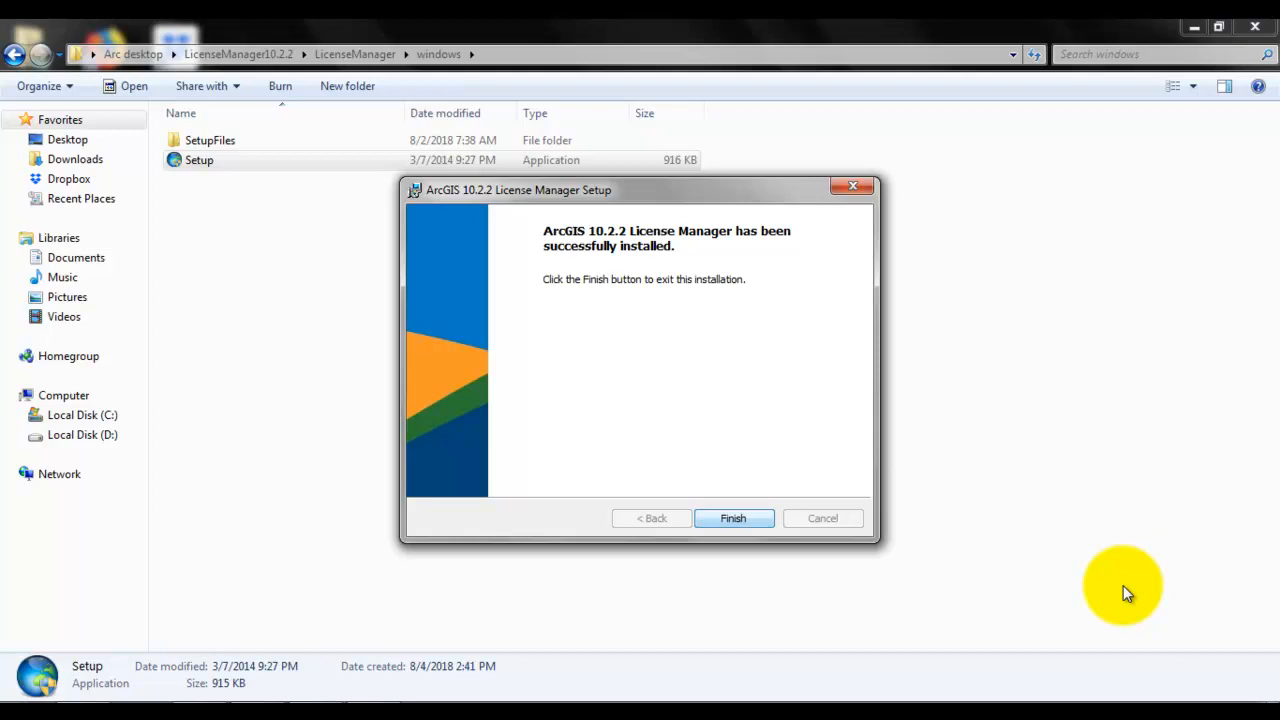
# Finish the License Manager setup and stop the license service in ArcGIS License Server Administrator
pyautogui.press('Return')
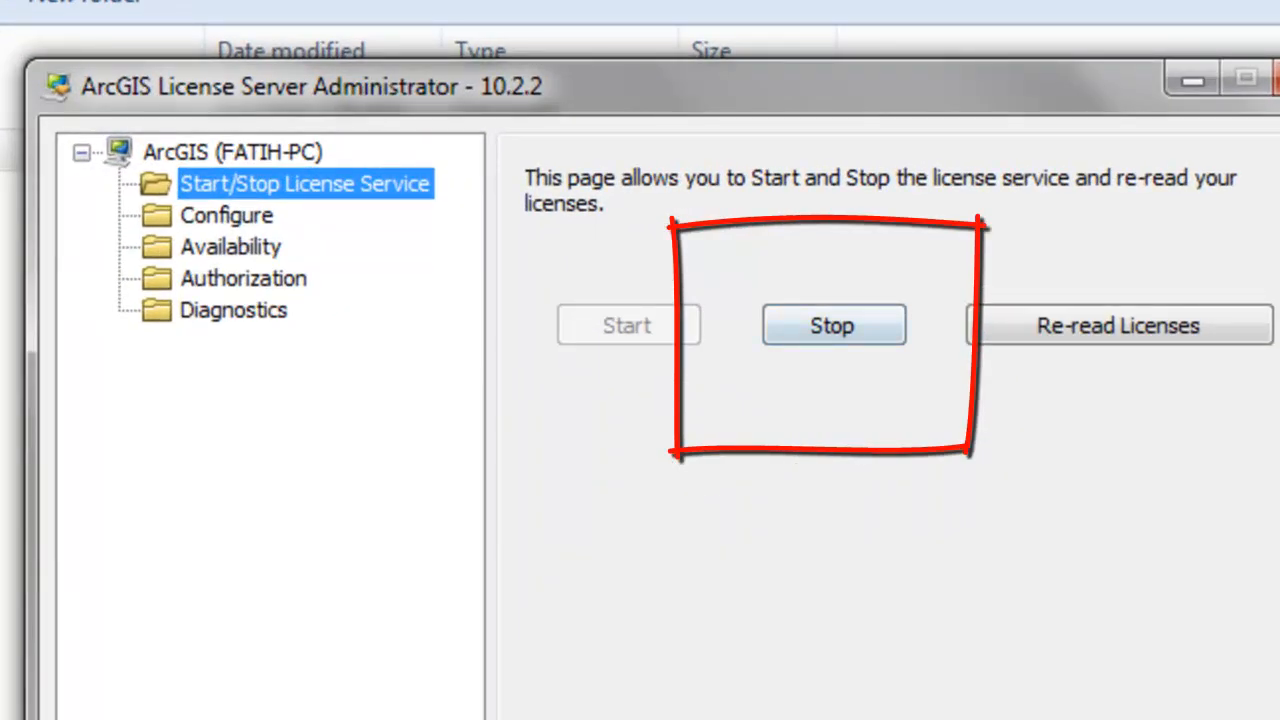
pyautogui.click(832, 325)
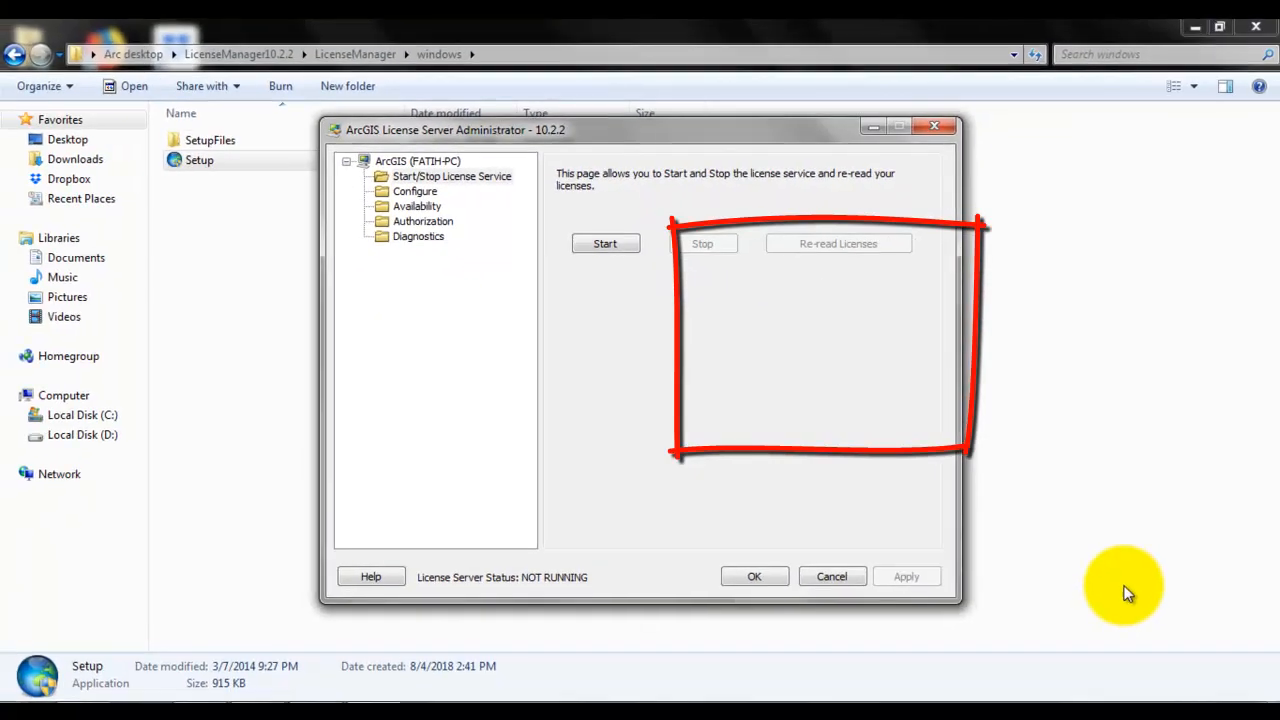
# Close ArcGIS License Server Administrator and open the inner ArcGIS10.2.2 Crack folder within the Arc desktop folder
pyautogui.press('Return')
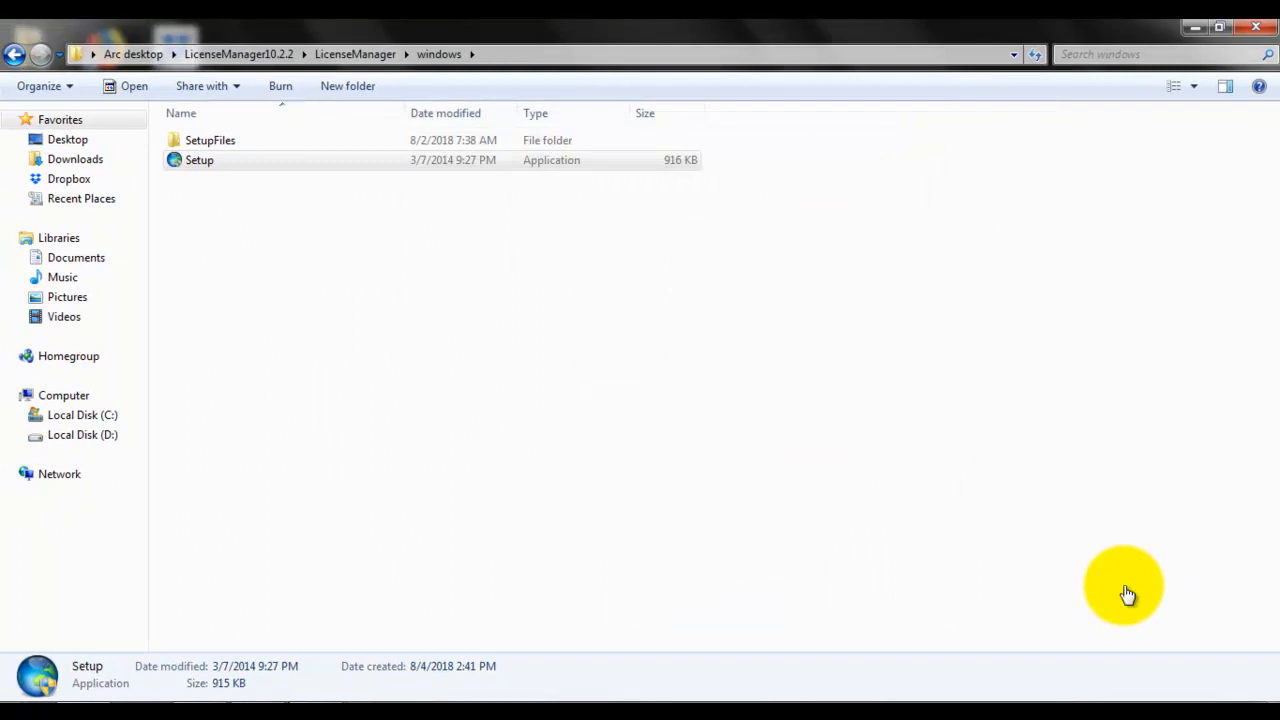
pyautogui.press('BackSpace')
pyautogui.press('BackSpace')
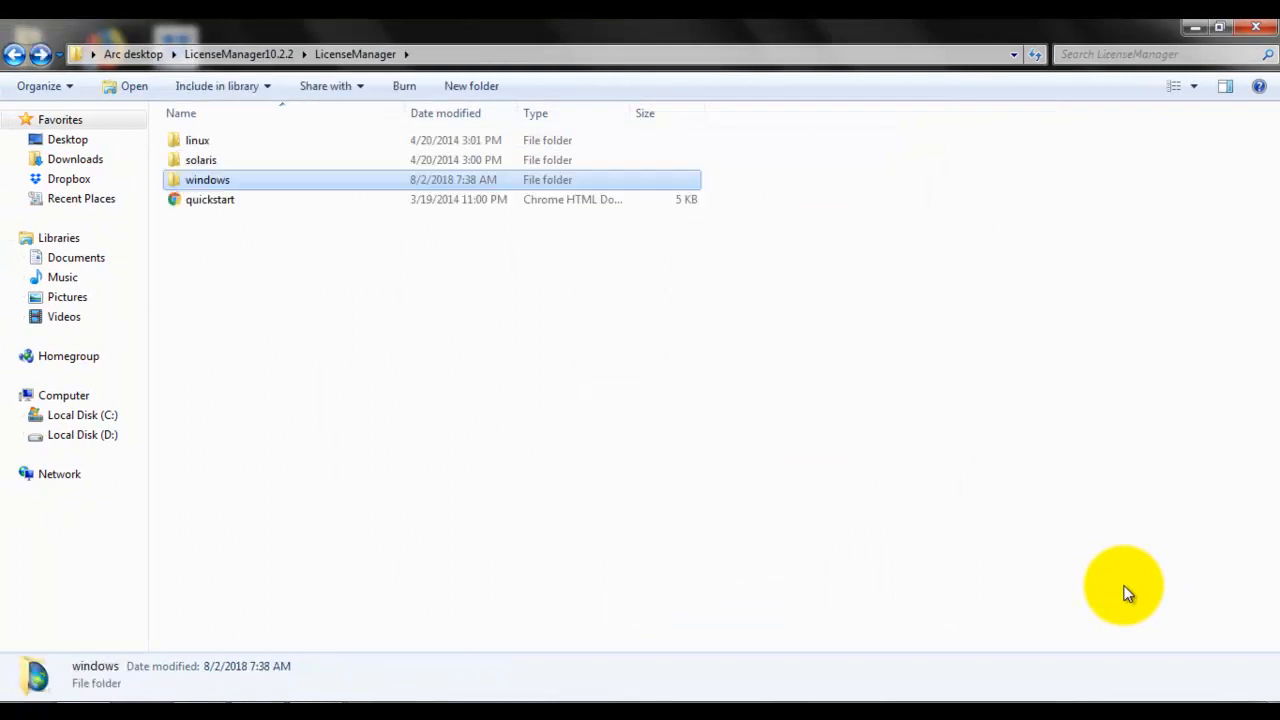
pyautogui.press('BackSpace')
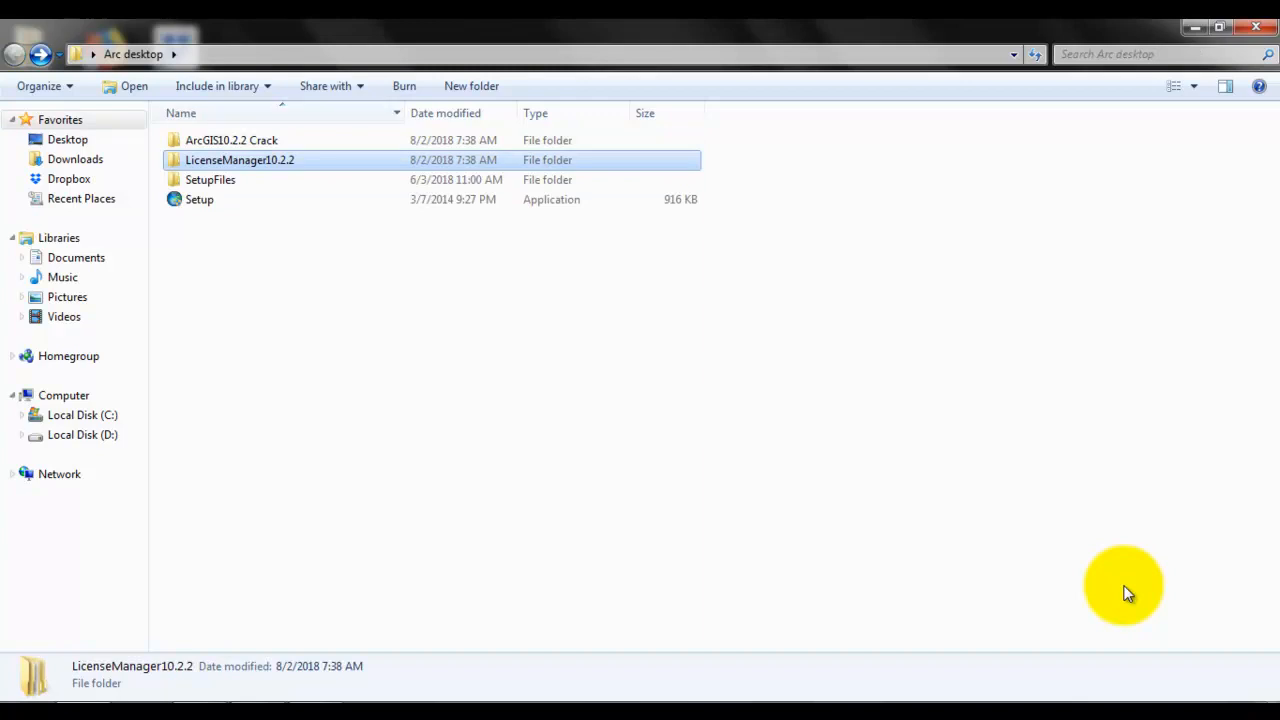
pyautogui.press('Up')
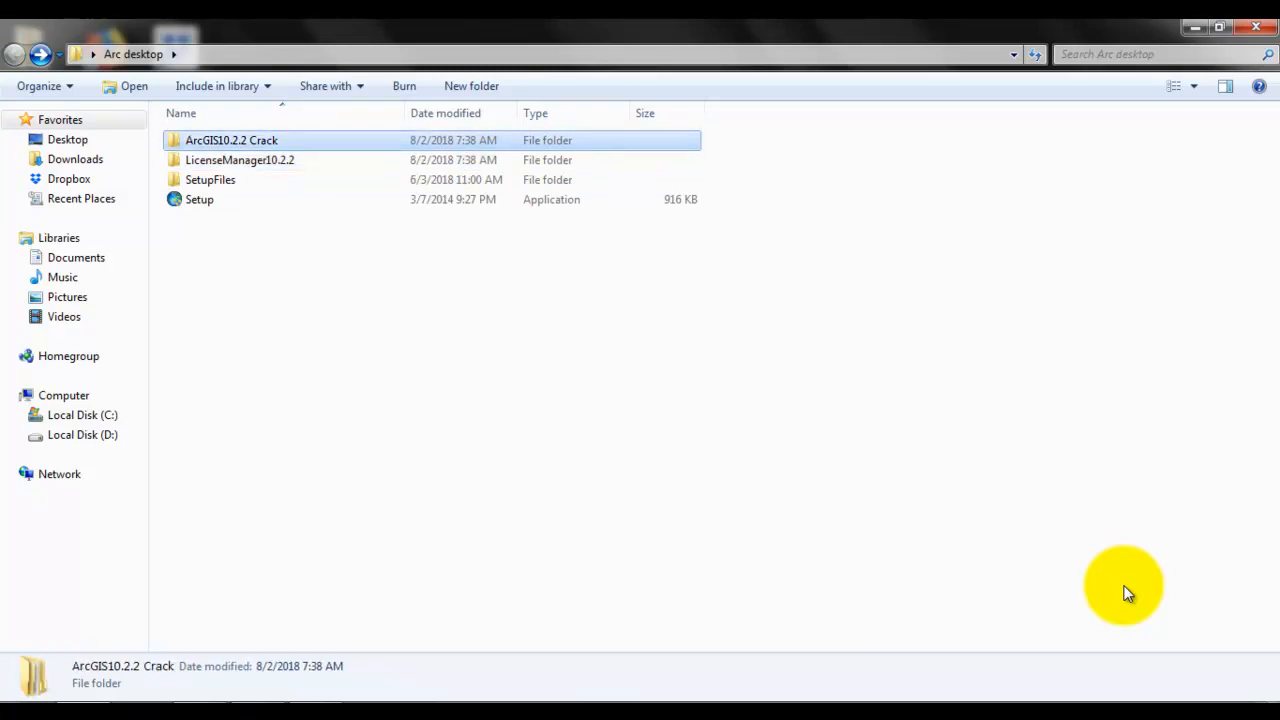
pyautogui.press('Return')
pyautogui.press('Down')
pyautogui.press('Return')
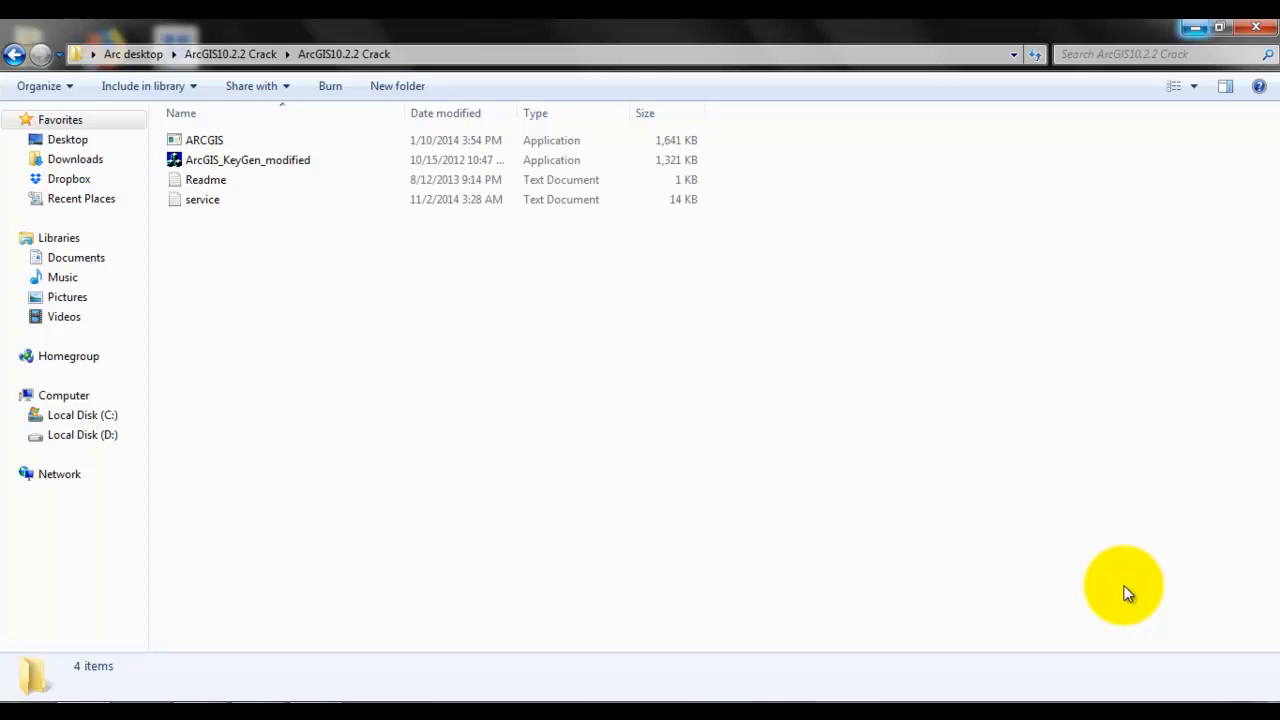
# Show the desktop and refresh it
pyautogui.press('super+d')
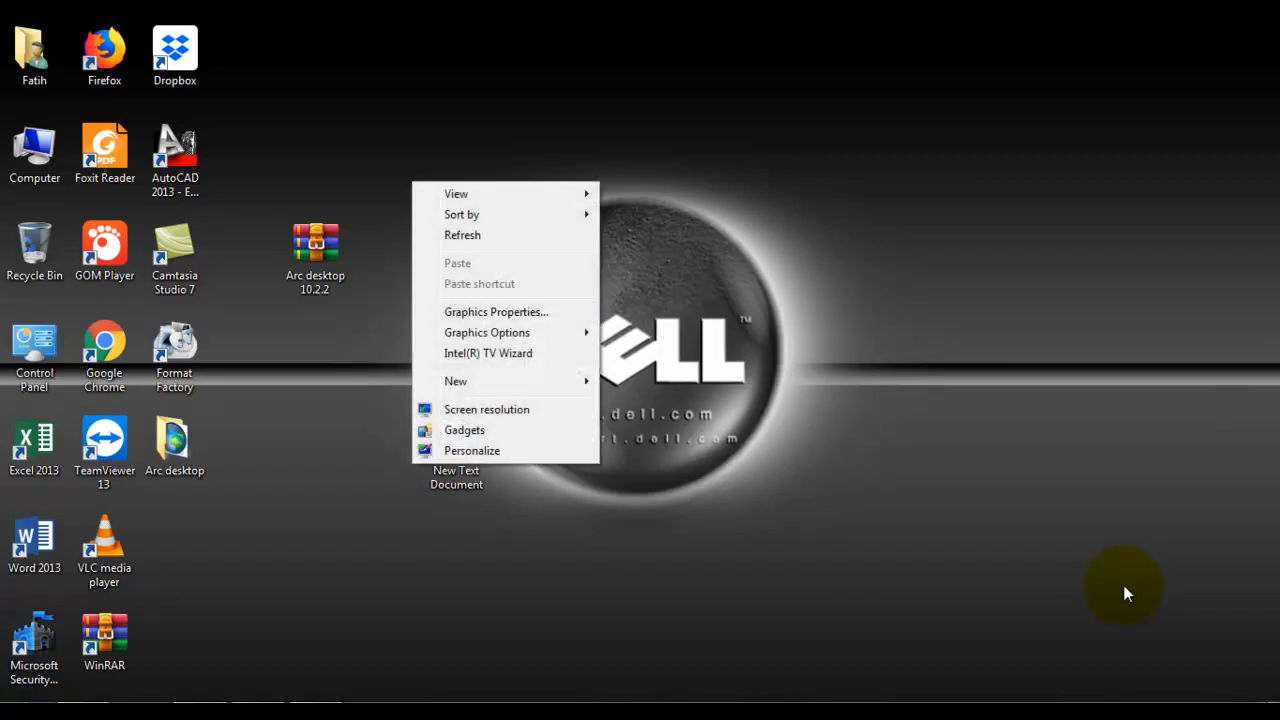
pyautogui.press('e')
pyautogui.hotkey('shift', 'F10')
pyautogui.press('e')
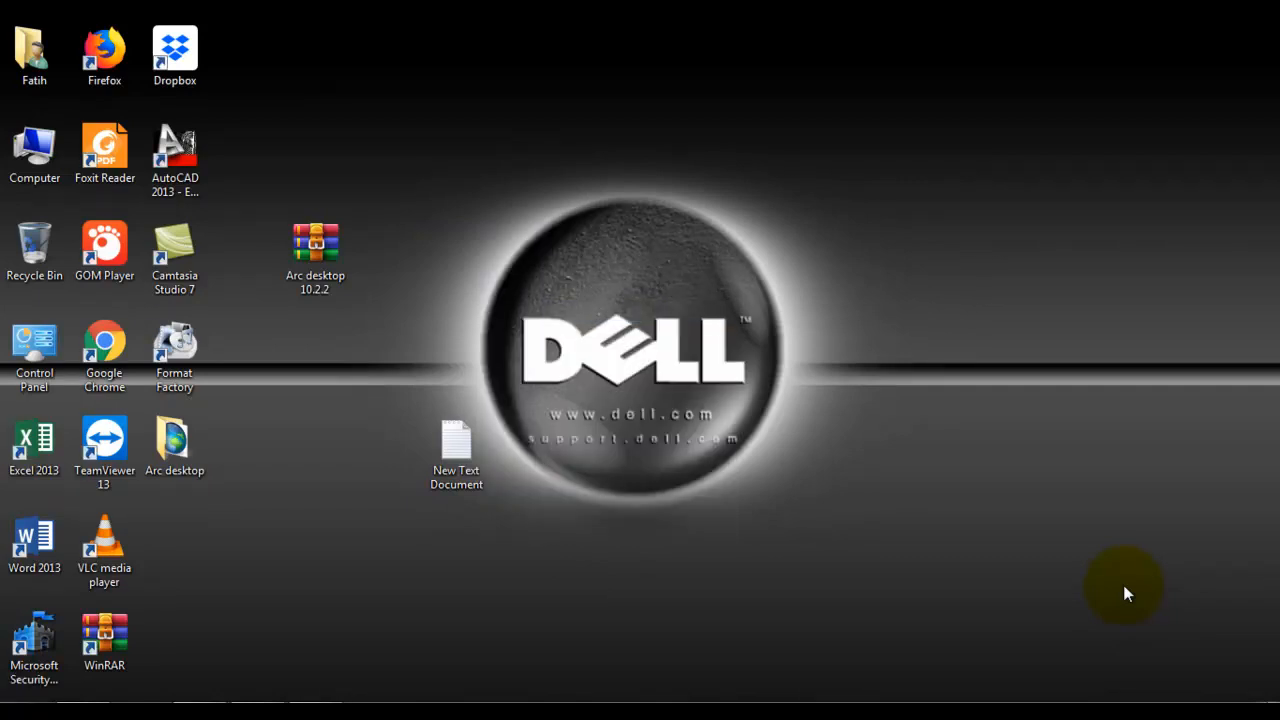
# Examine the installed ArcGIS program group, including the entries under Desktop Tools
pyautogui.press('super')
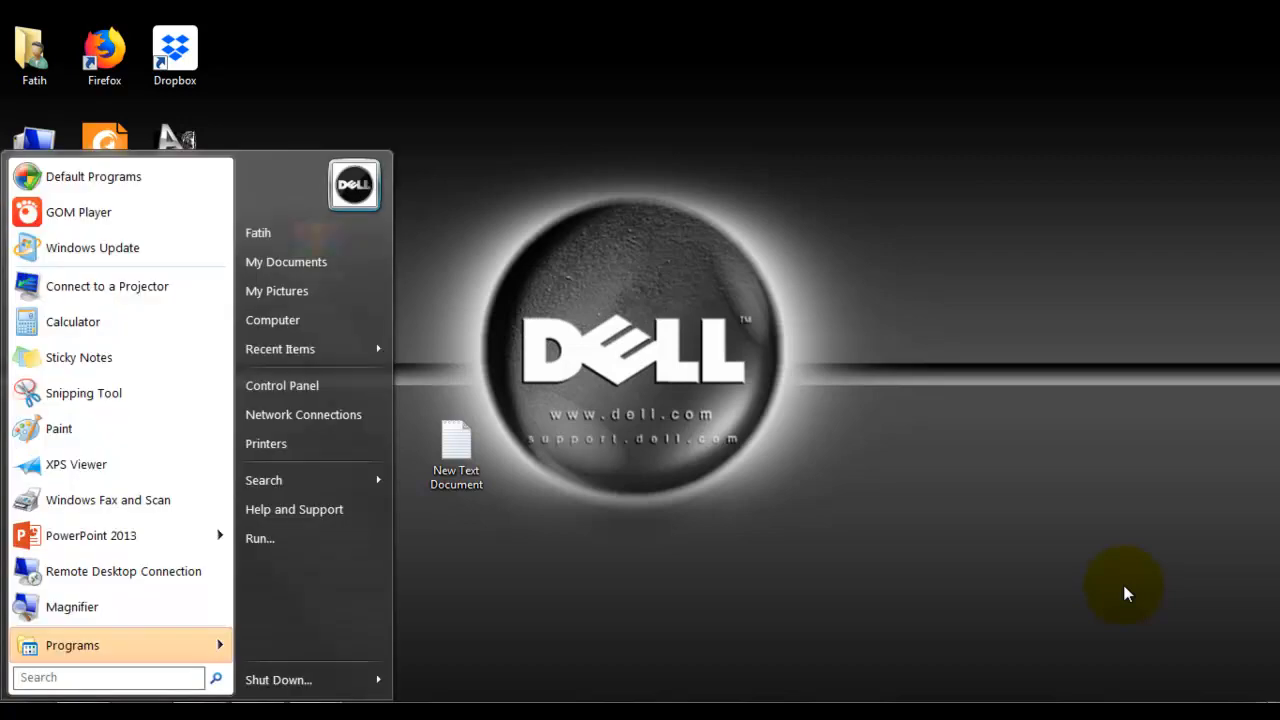
pyautogui.press('Right')
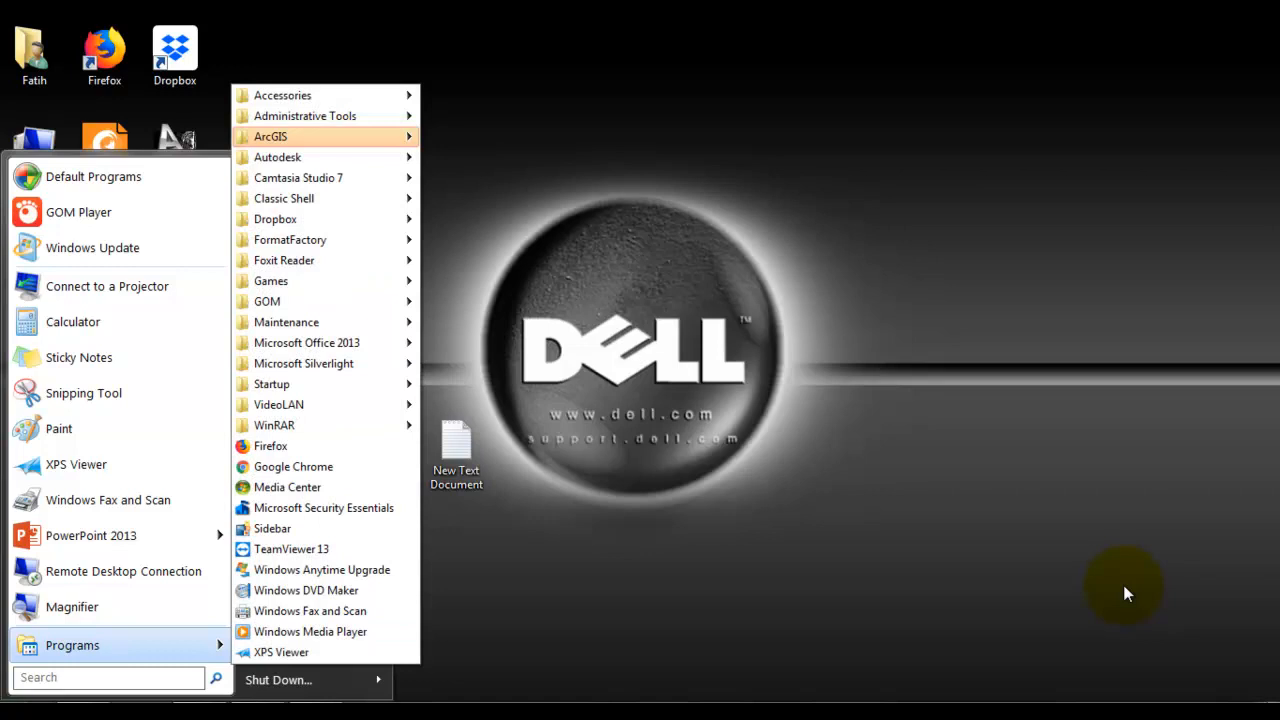
pyautogui.press('Right')
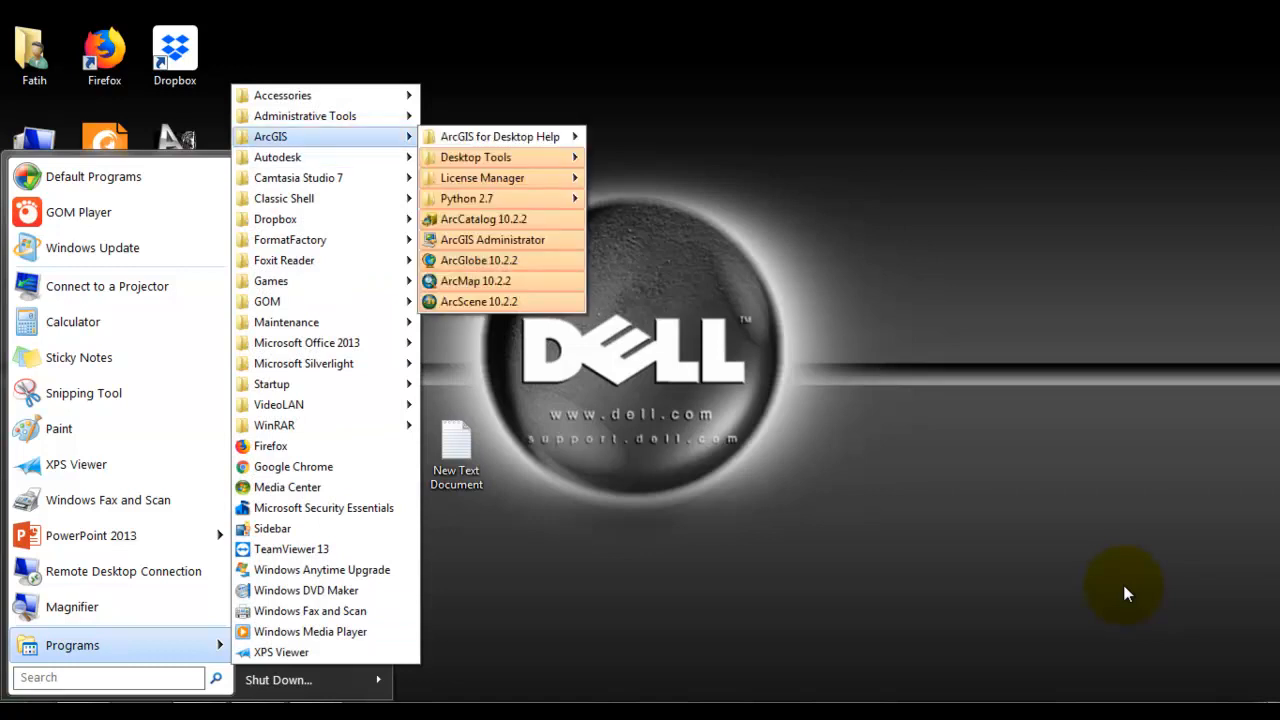
pyautogui.press('Down')
pyautogui.press('Down')
pyautogui.press('Down')
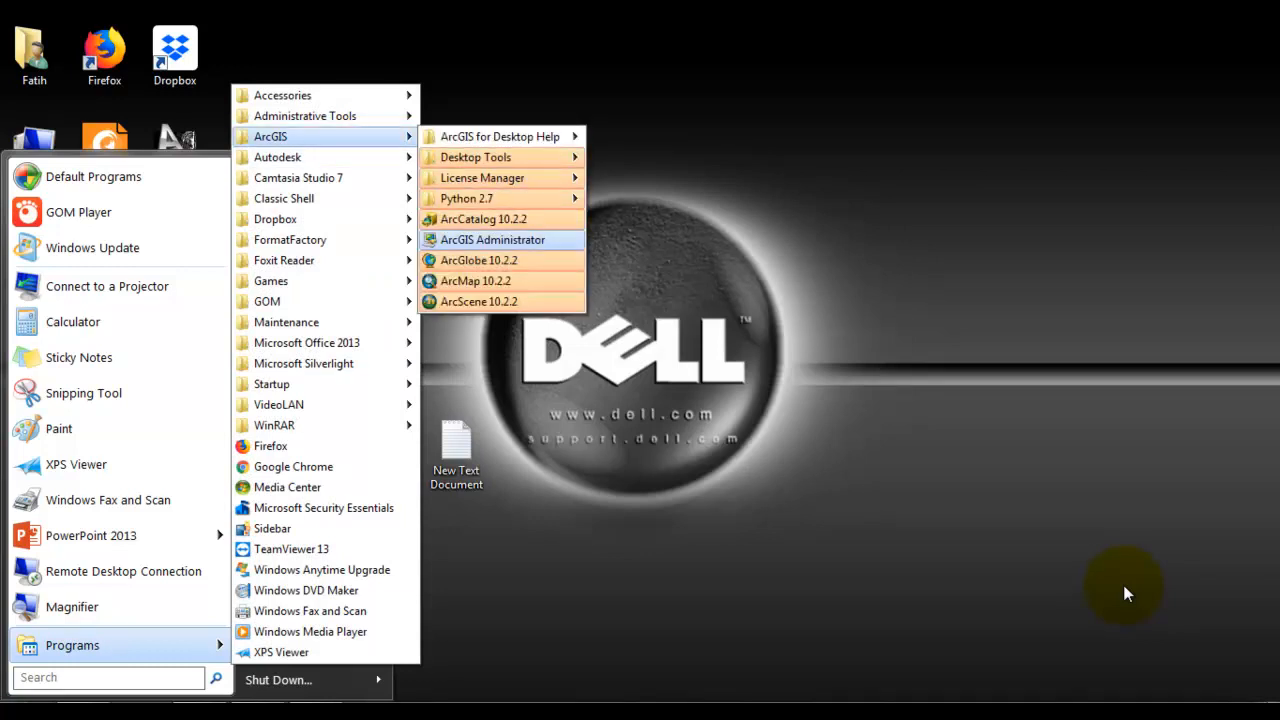
pyautogui.press('Down')
pyautogui.press('Down')
pyautogui.press('Down')
pyautogui.press('Down')
pyautogui.press('Down')
pyautogui.press('Right')
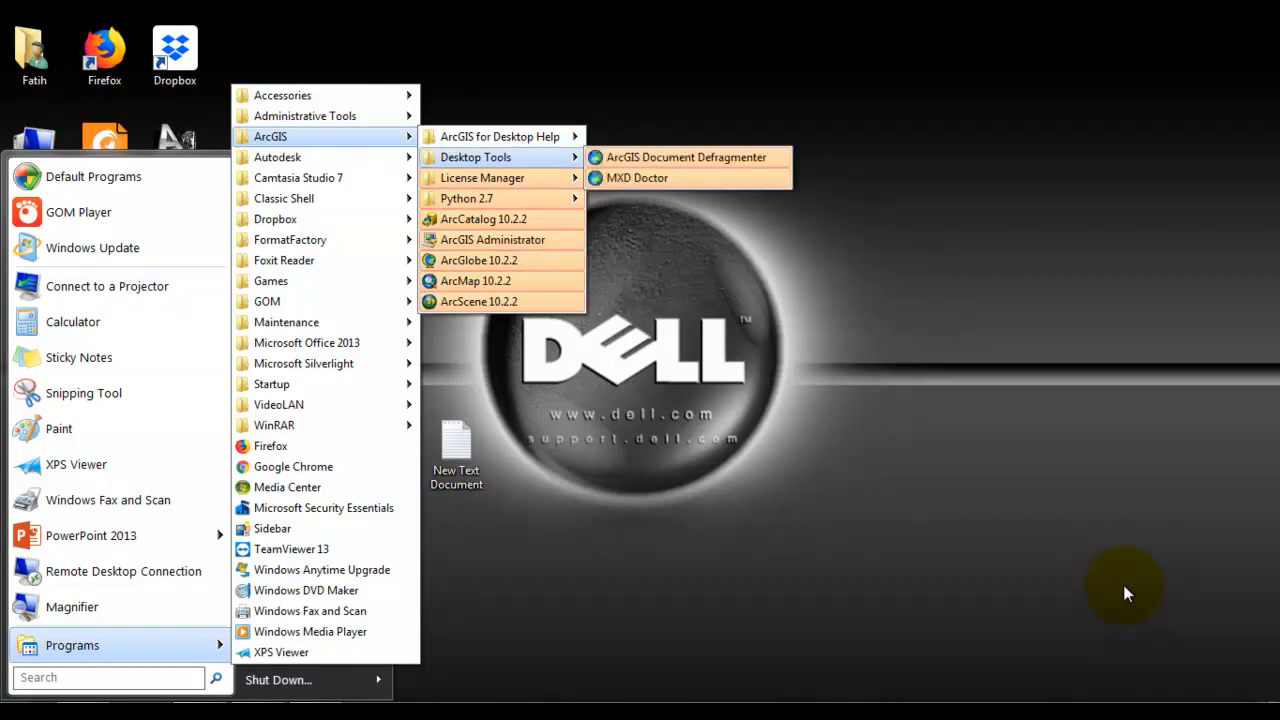
pyautogui.press('super')
# Open the bin folder at C:\Program Files\ArcGIS\License10.2 from Computer
pyautogui.press('c')
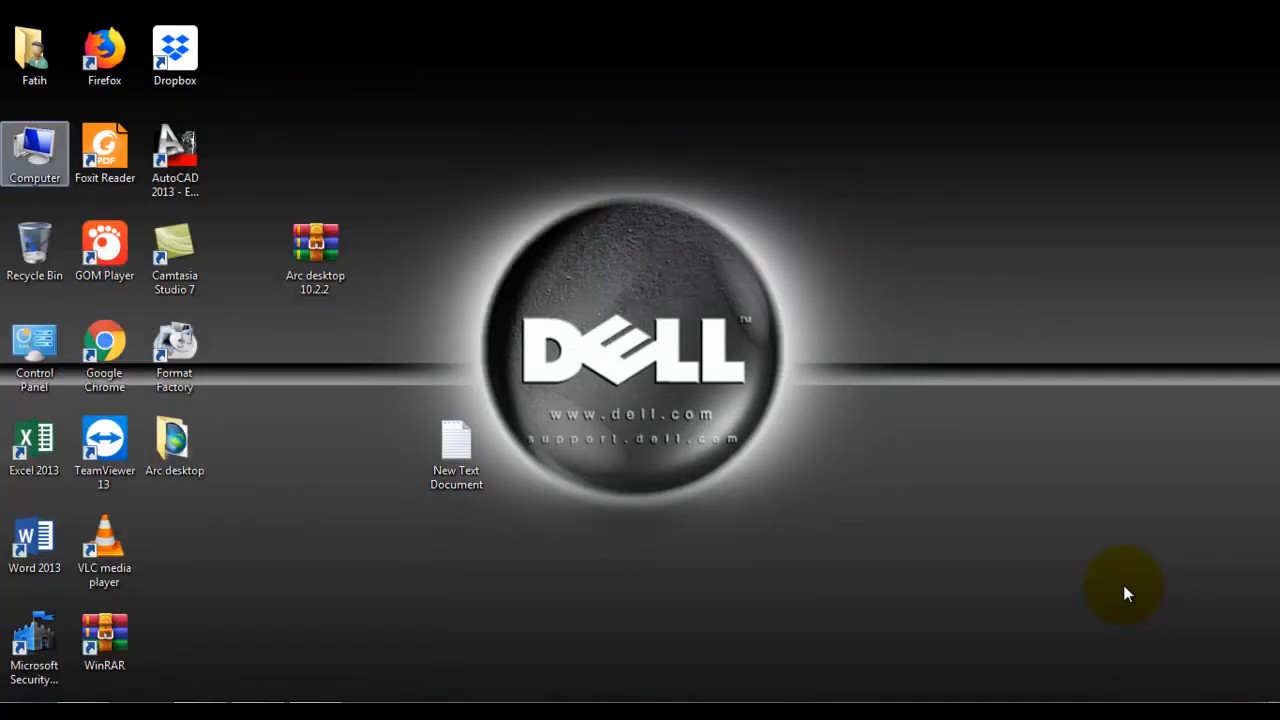
pyautogui.press('Return')
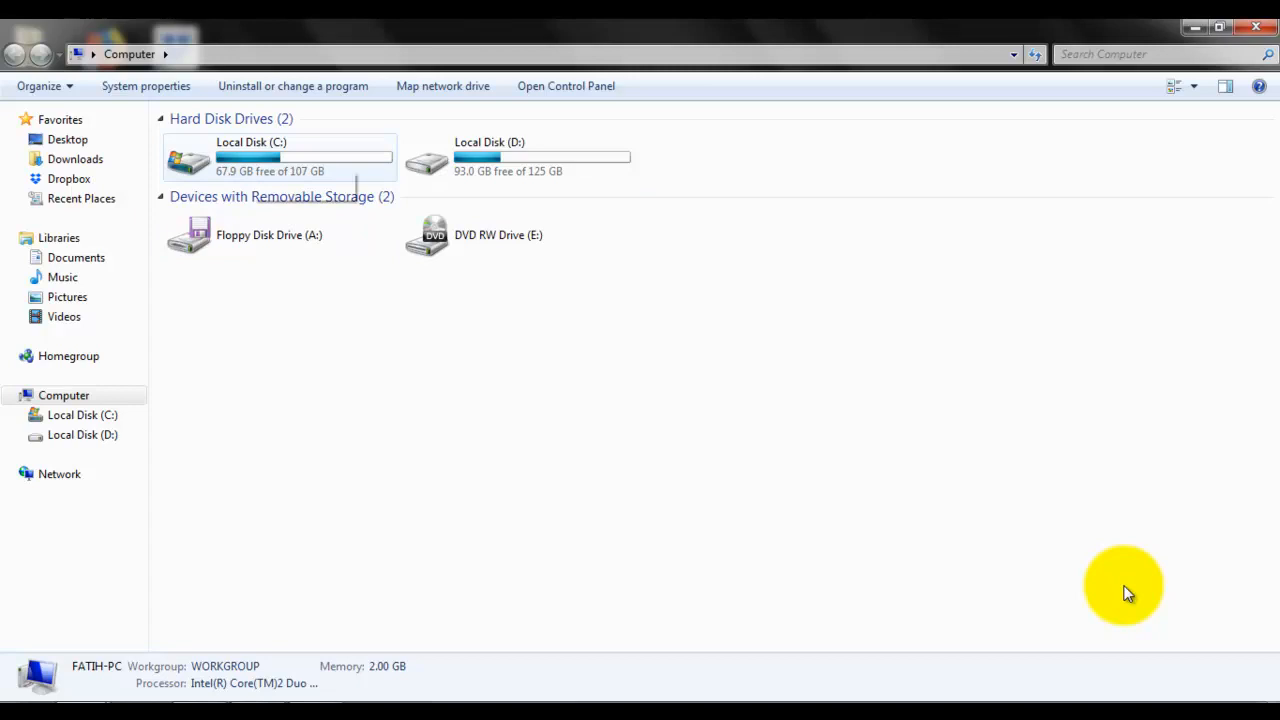
pyautogui.press('Return')
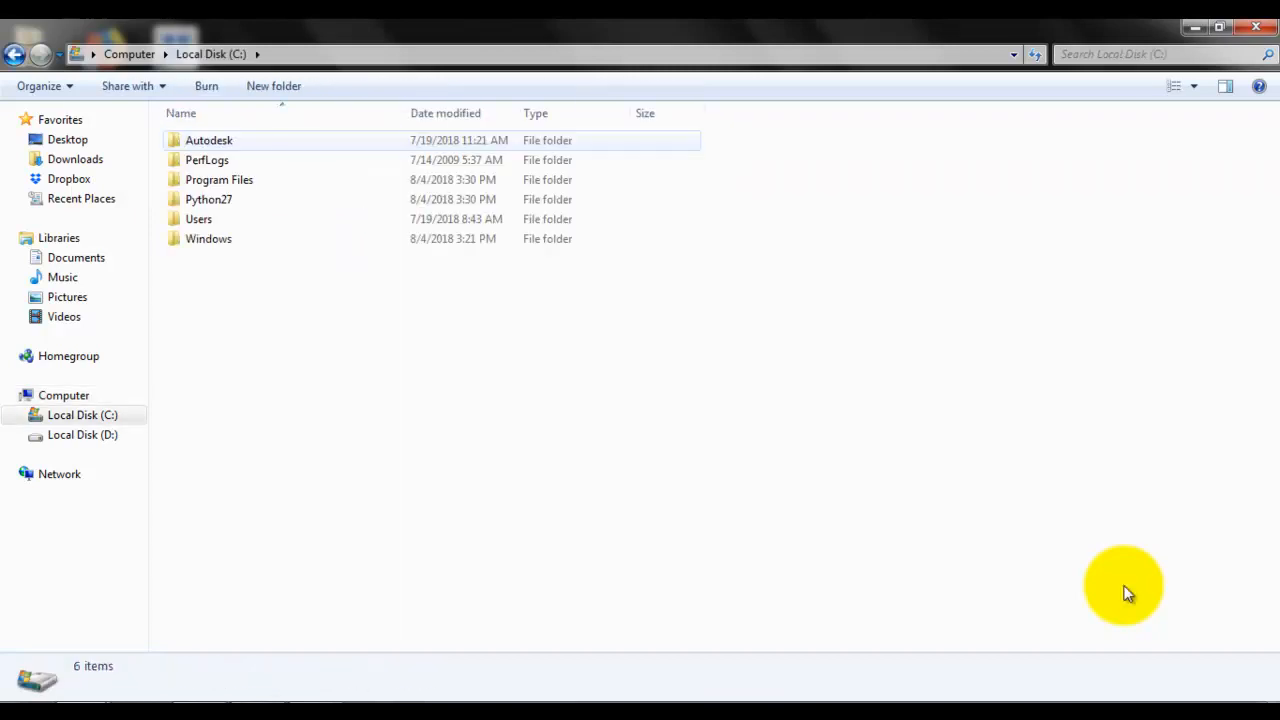
pyautogui.press('Down')
pyautogui.press('Down')
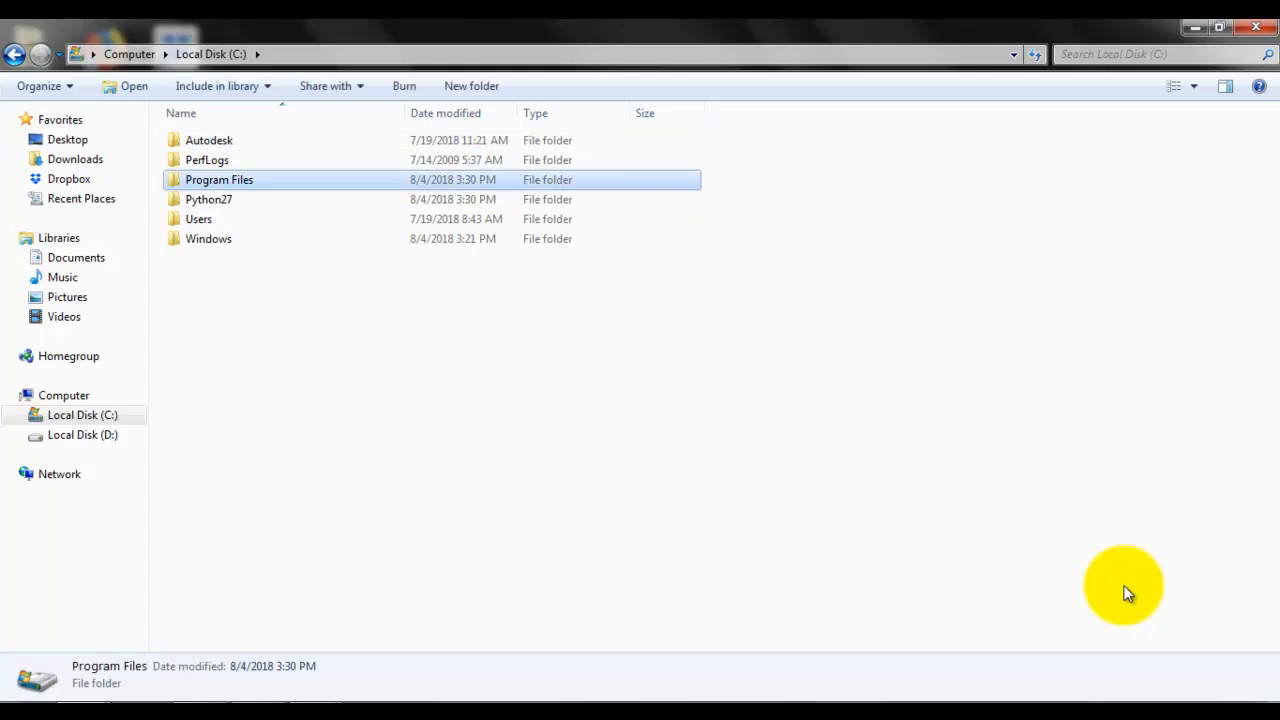
pyautogui.press('Return')
pyautogui.press('Home')
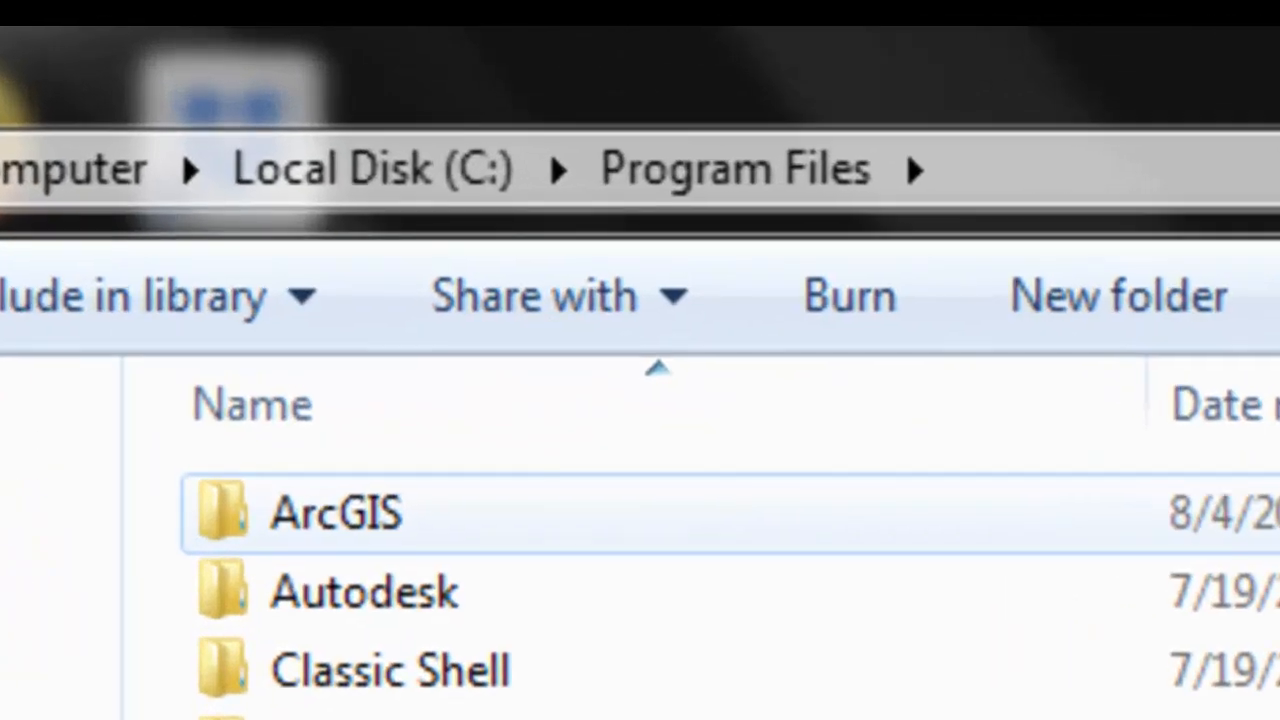
pyautogui.press('Return')
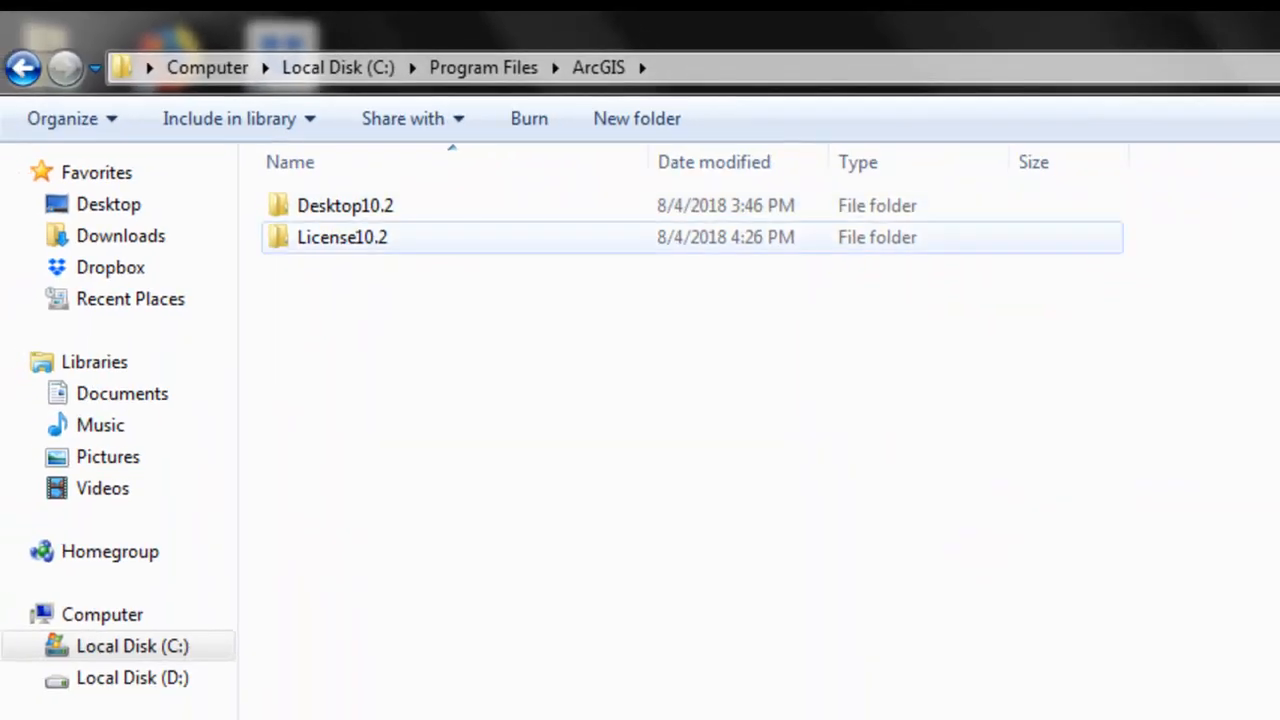
pyautogui.press('Down')
pyautogui.press('Return')
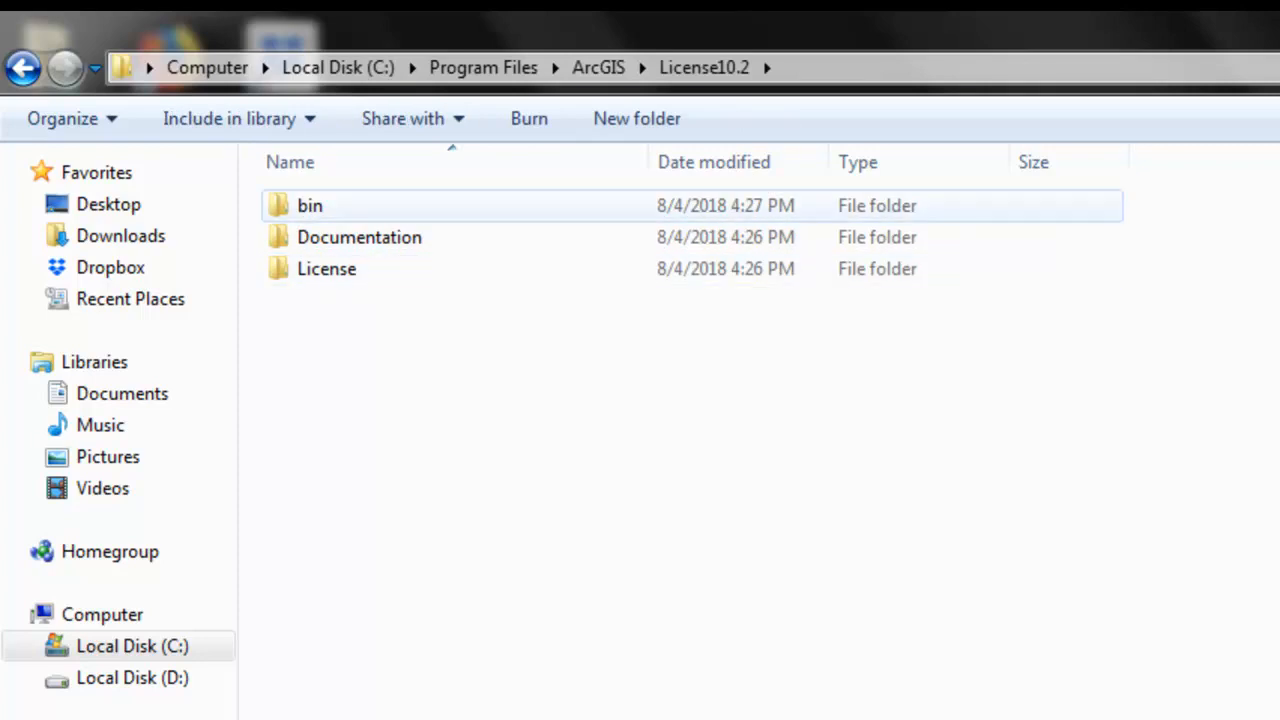
pyautogui.doubleClick(310, 205)
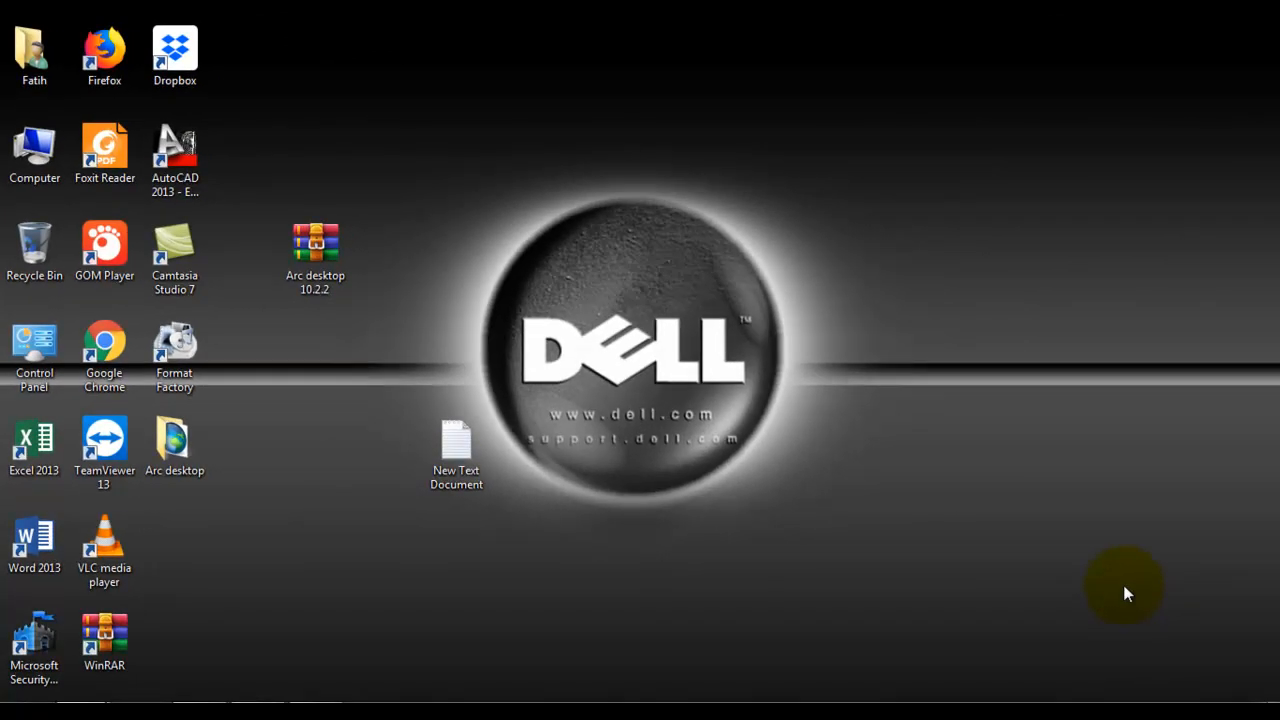
# Return to the ArcGIS10.2.2 Crack folder window and launch the ArcGIS_KeyGen_modified application
pyautogui.press('super+t')
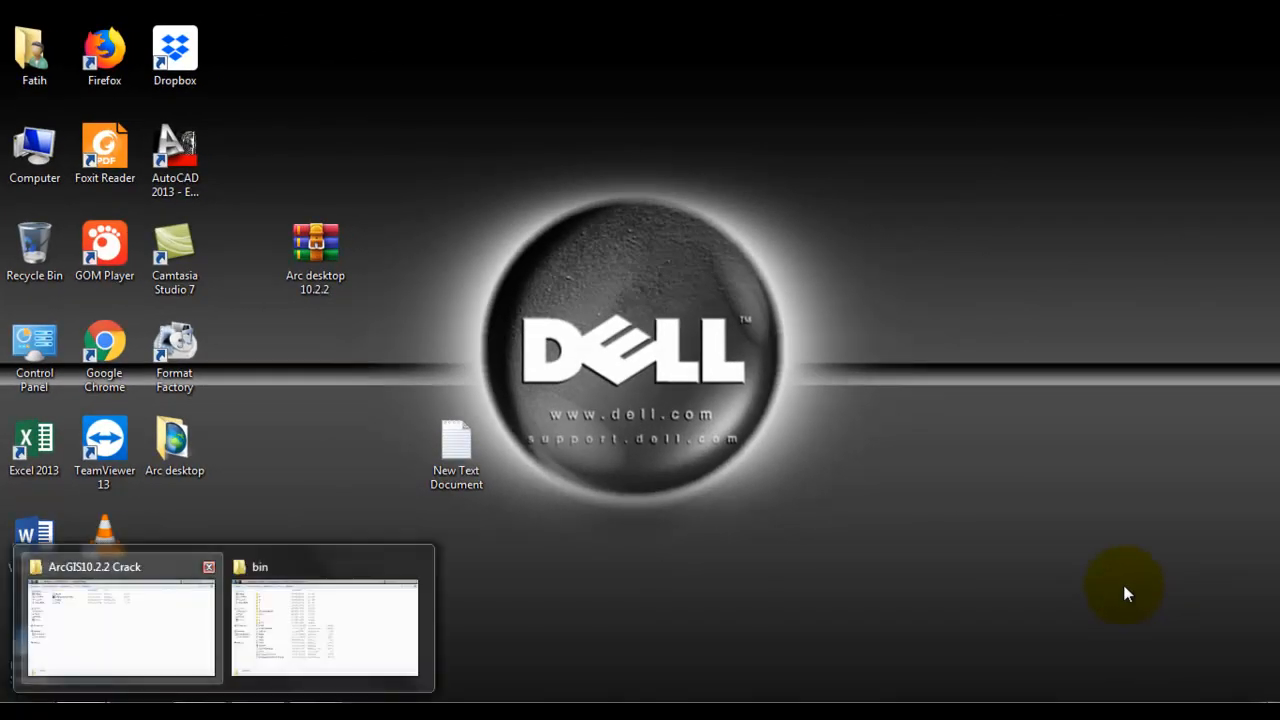
pyautogui.press('Return')
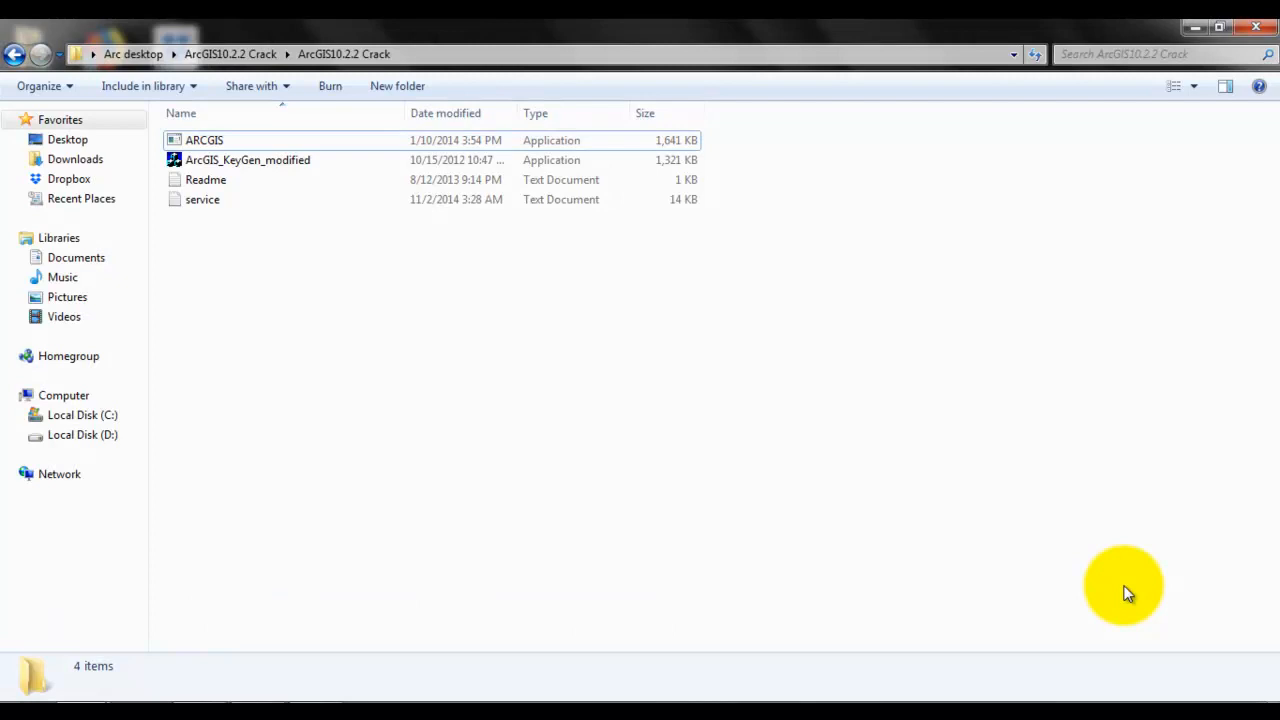
pyautogui.press('End')
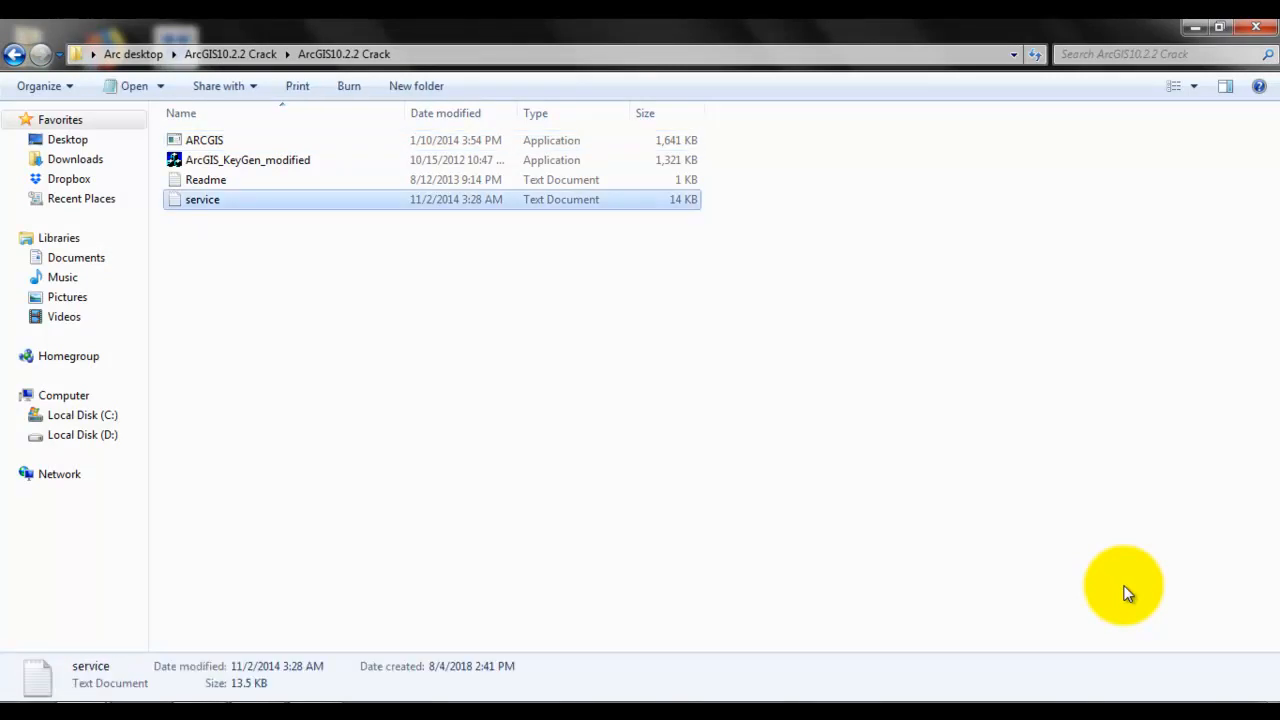
pyautogui.press('Up')
pyautogui.press('Up')
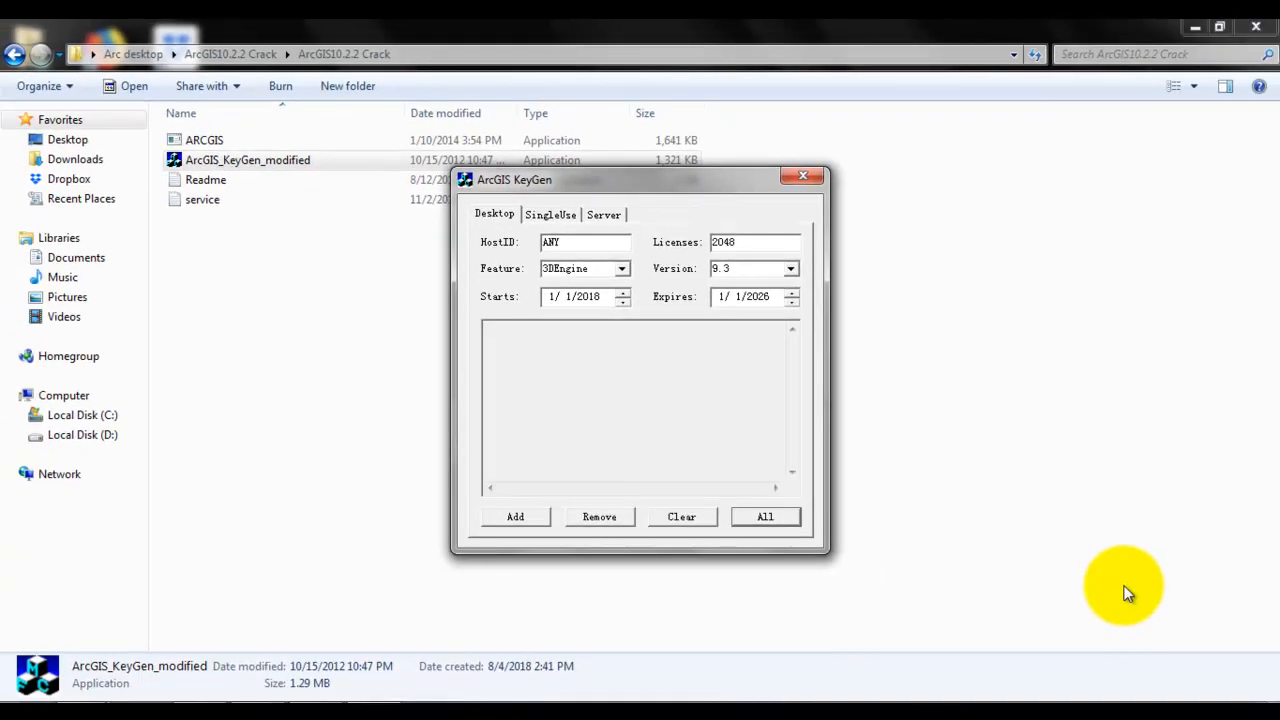
# Set the Desktop license version to 10.22 in ArcGIS KeyGen and generate the license text for all features
pyautogui.click(791, 269)
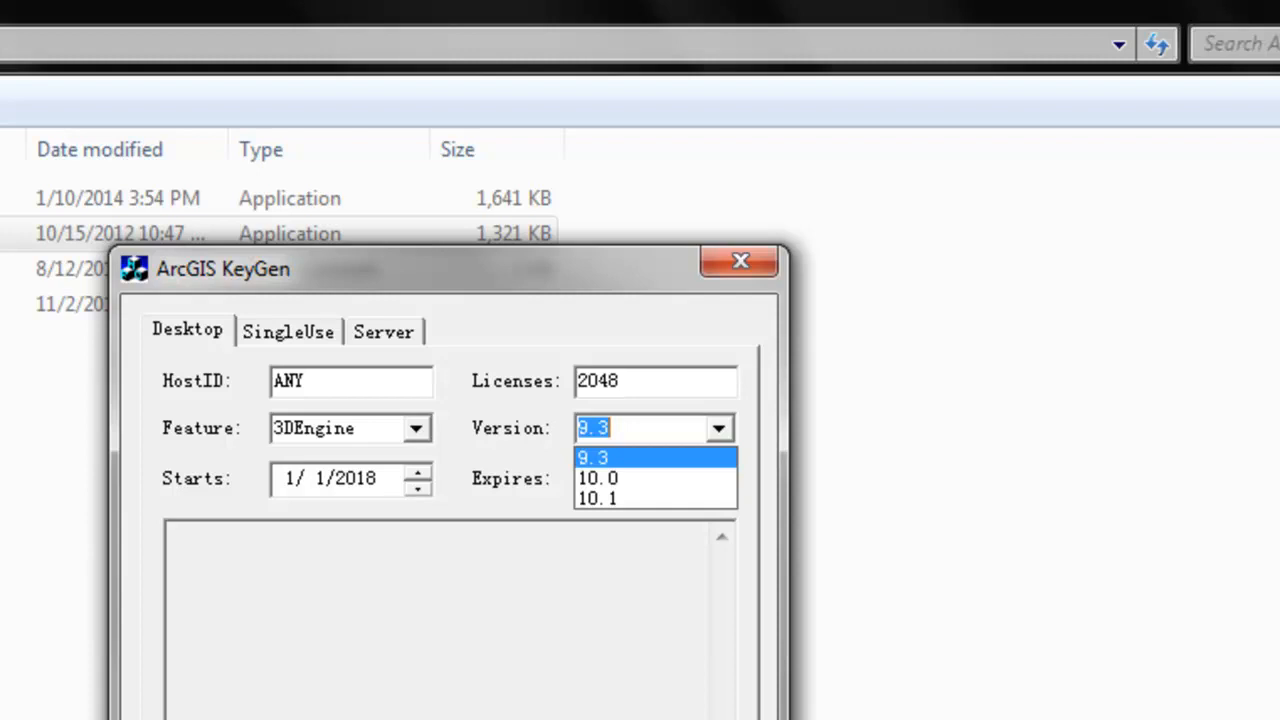
pyautogui.press('Down')
pyautogui.press('Down')
pyautogui.press('Return')
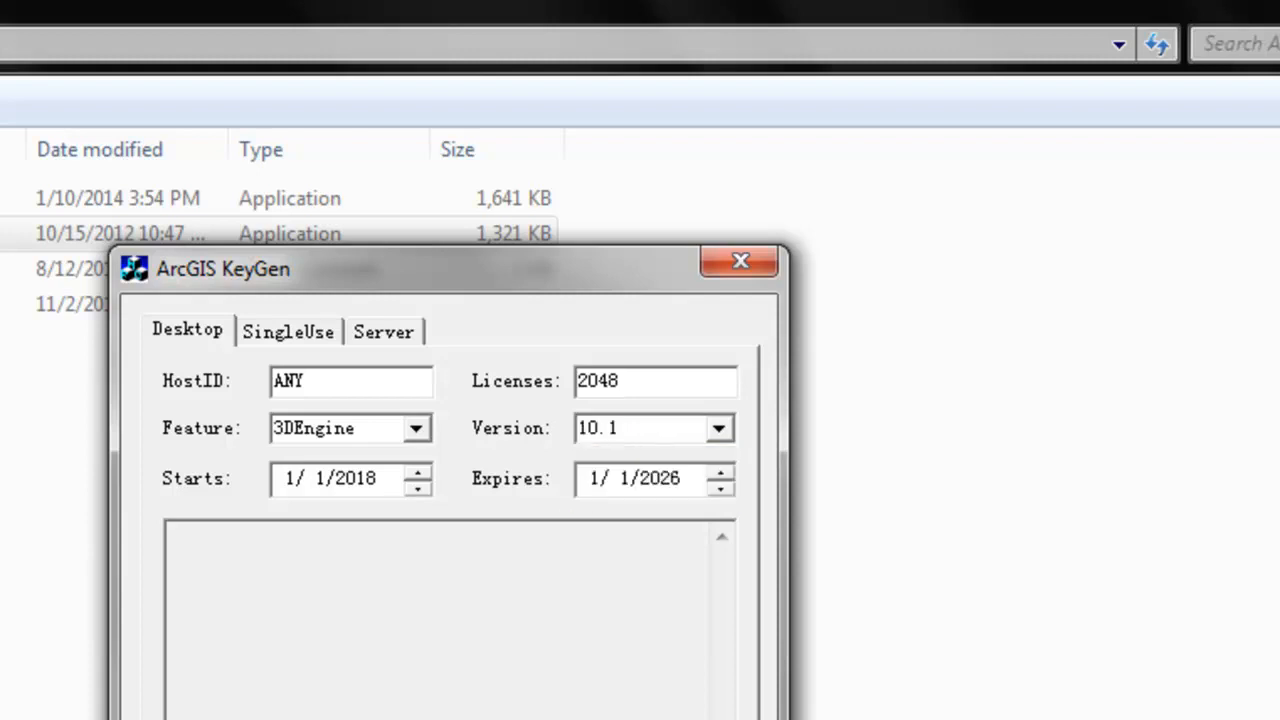
pyautogui.moveTo(598, 428)
pyautogui.mouseDown()
pyautogui.moveTo(621, 428)
pyautogui.moveTo(576, 428)
pyautogui.mouseUp()
pyautogui.click(621, 428)
pyautogui.press('BackSpace')
pyautogui.write('22')
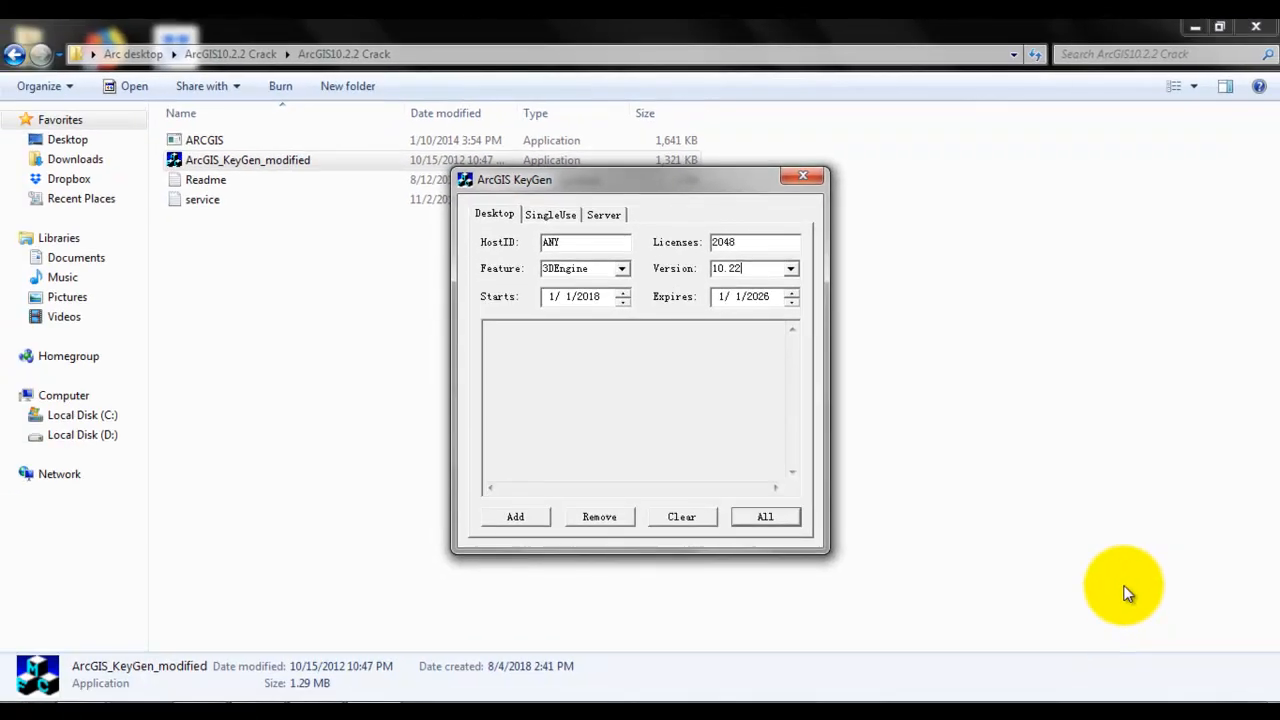
pyautogui.press('Return')
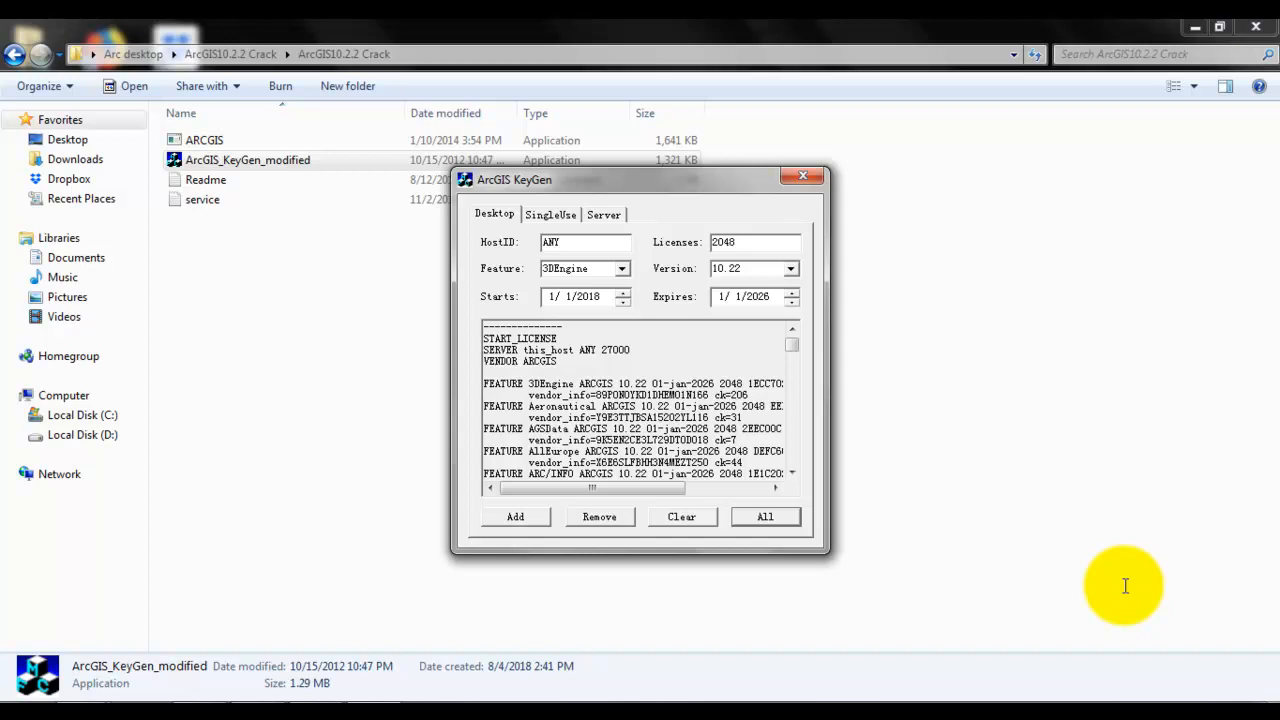
# Copy the entire generated license text, including its dashed first and last lines, and close ArcGIS KeyGen
pyautogui.hotkey('shift', 'Down')
pyautogui.hotkey('shift', 'Down')
pyautogui.hotkey('shift', 'Down')
pyautogui.hotkey('shift', 'Down')
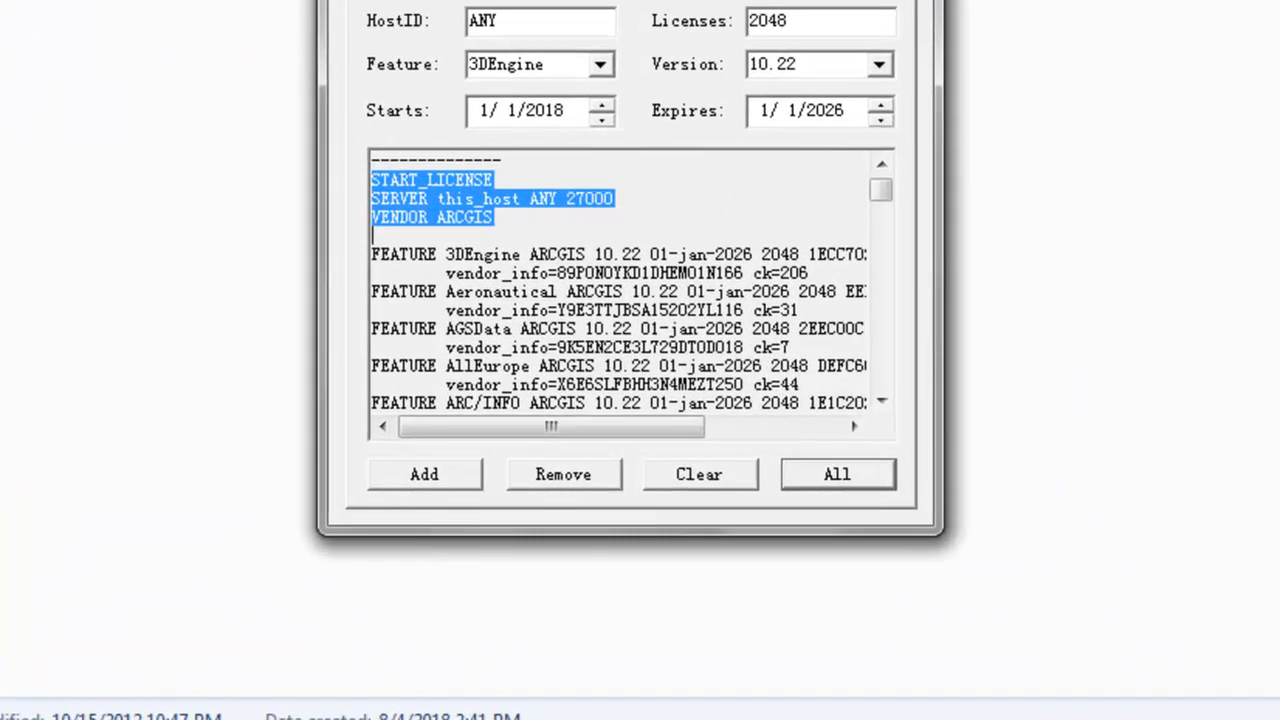
pyautogui.moveTo(370, 160); pyautogui.dragTo(708, 440)
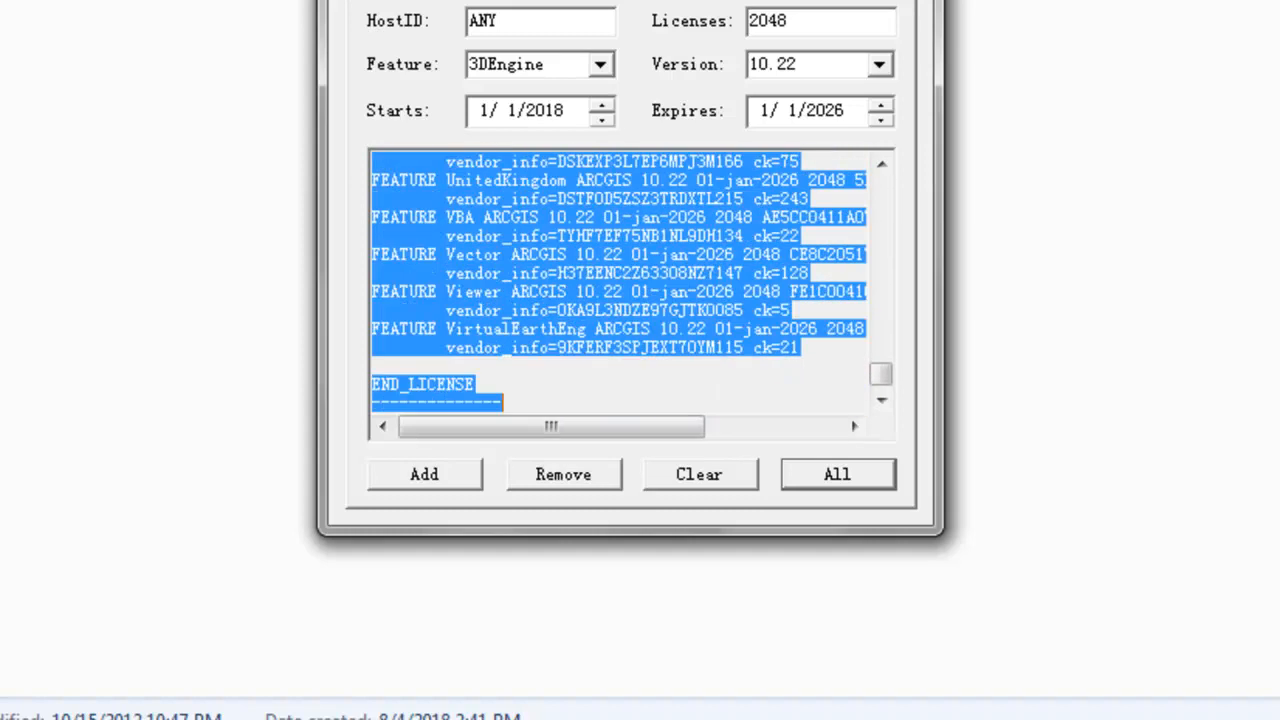
pyautogui.rightClick(514, 241)
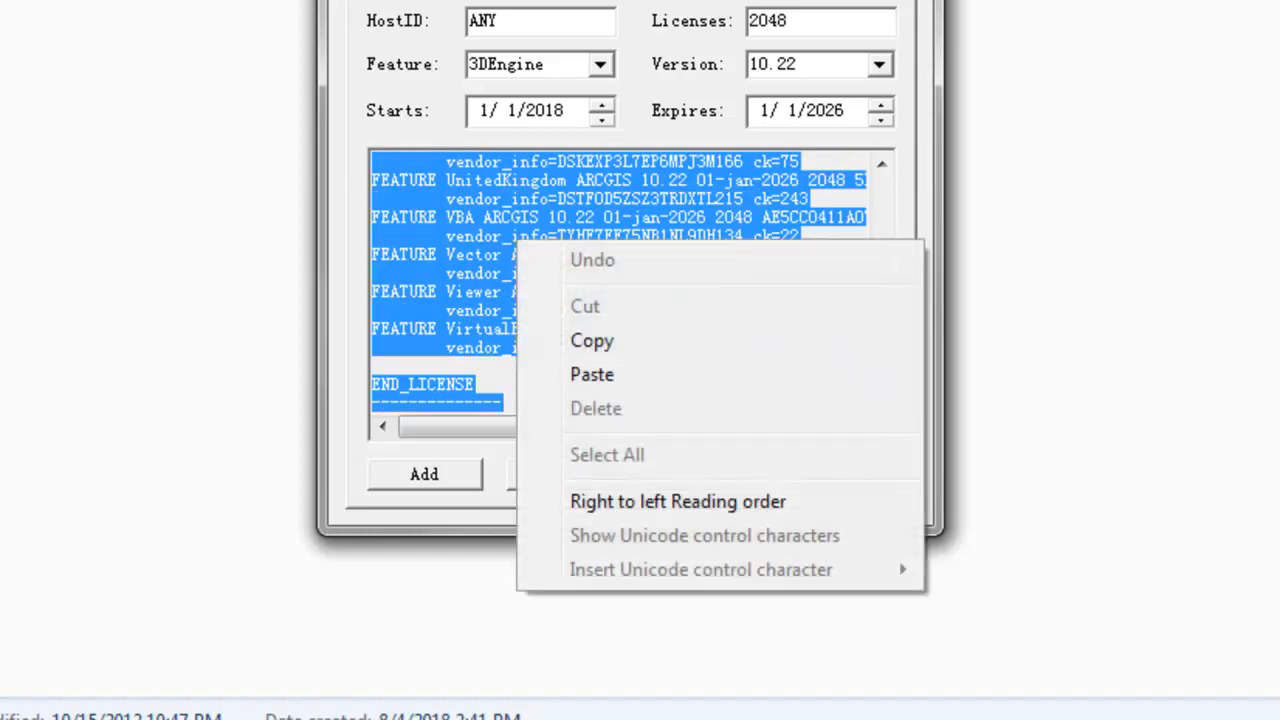
pyautogui.click(590, 340)
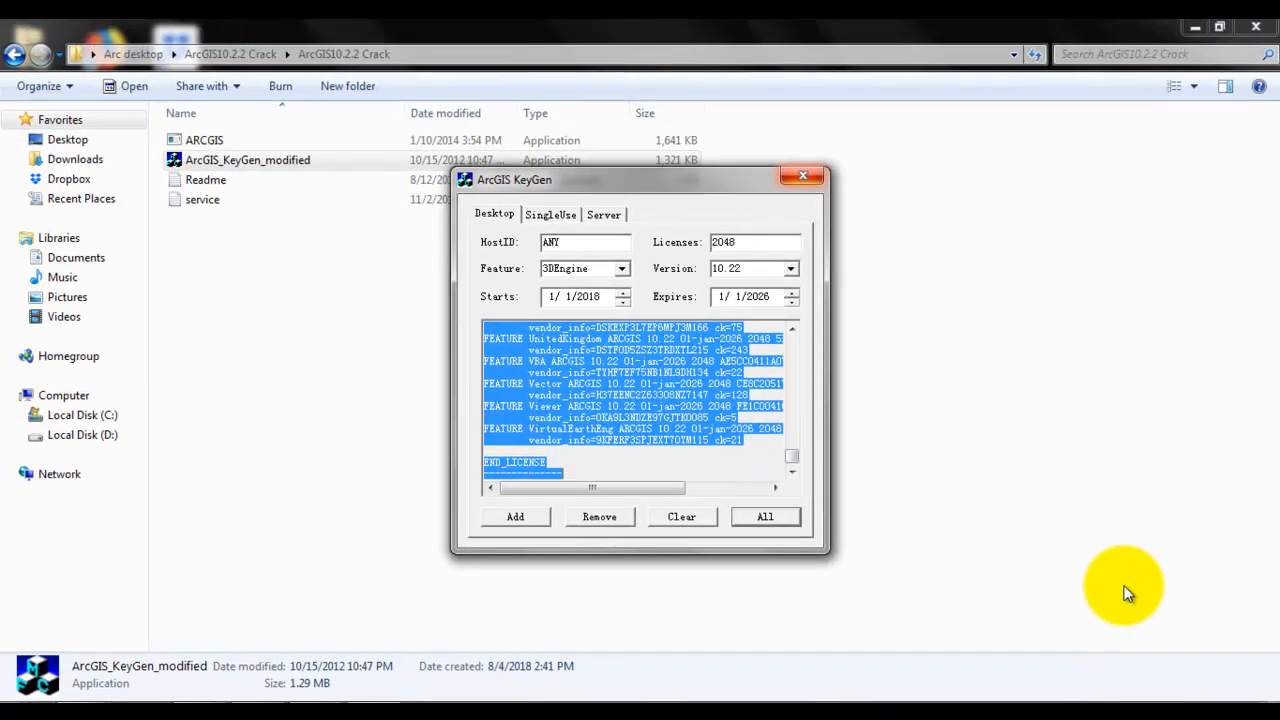
pyautogui.click(1127, 593)
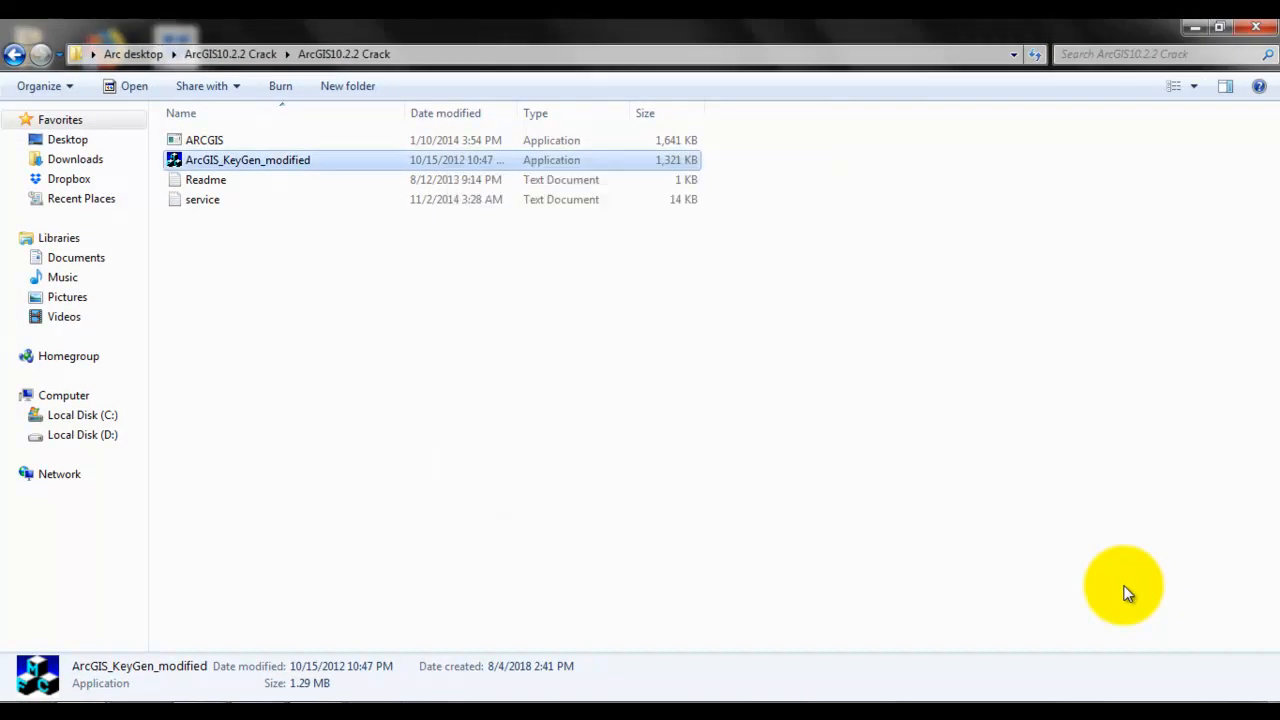
# Delete the service text file from the ArcGIS10.2.2 Crack folder
pyautogui.press('Down')
pyautogui.press('Down')
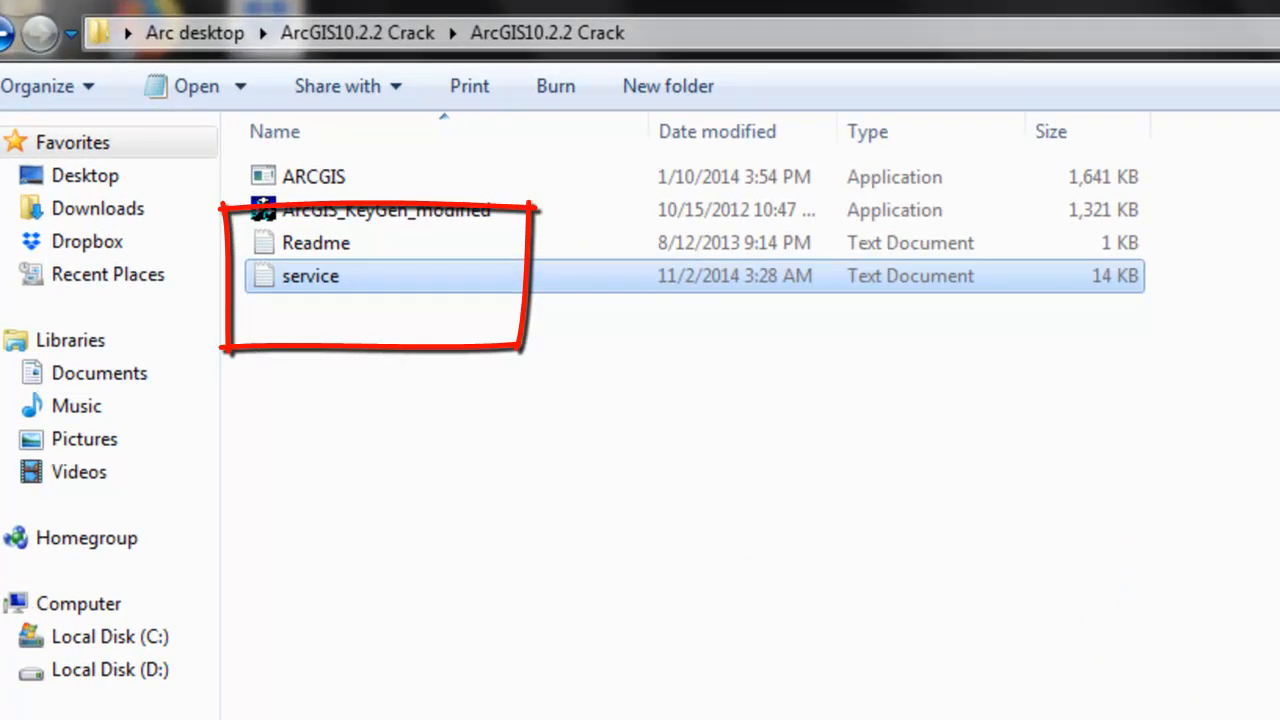
pyautogui.press('Delete')
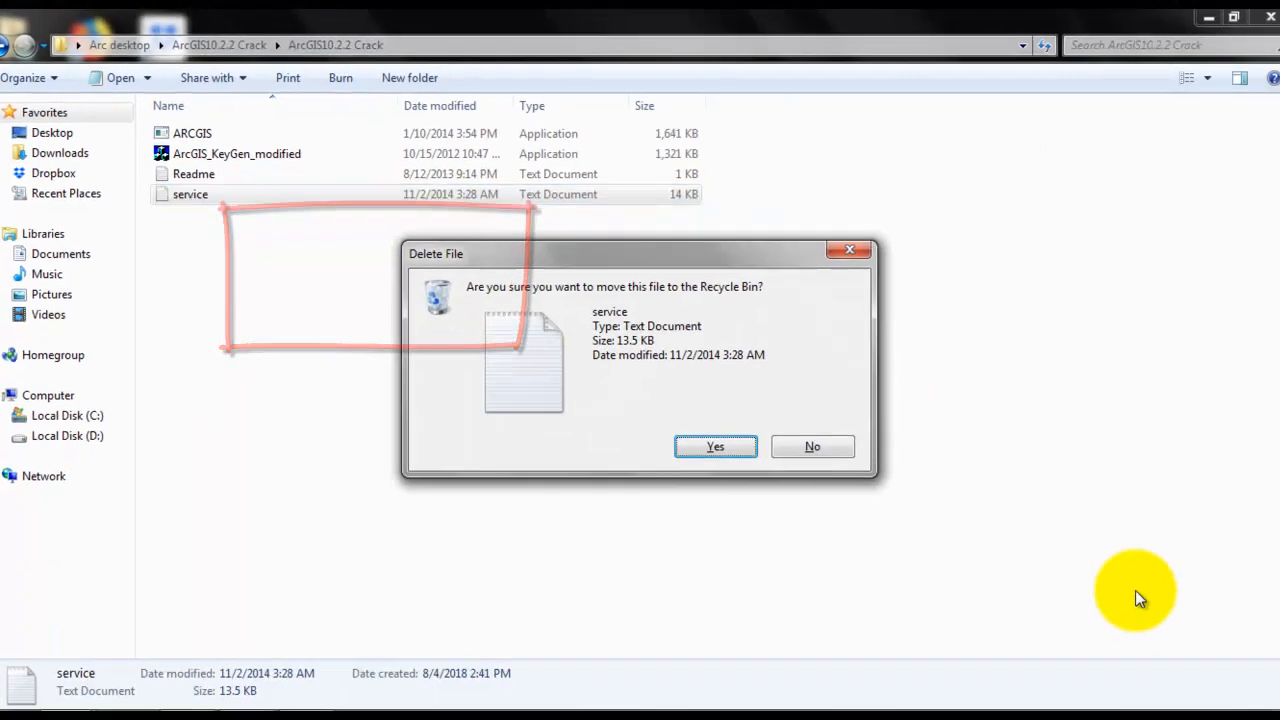
pyautogui.press('Return')
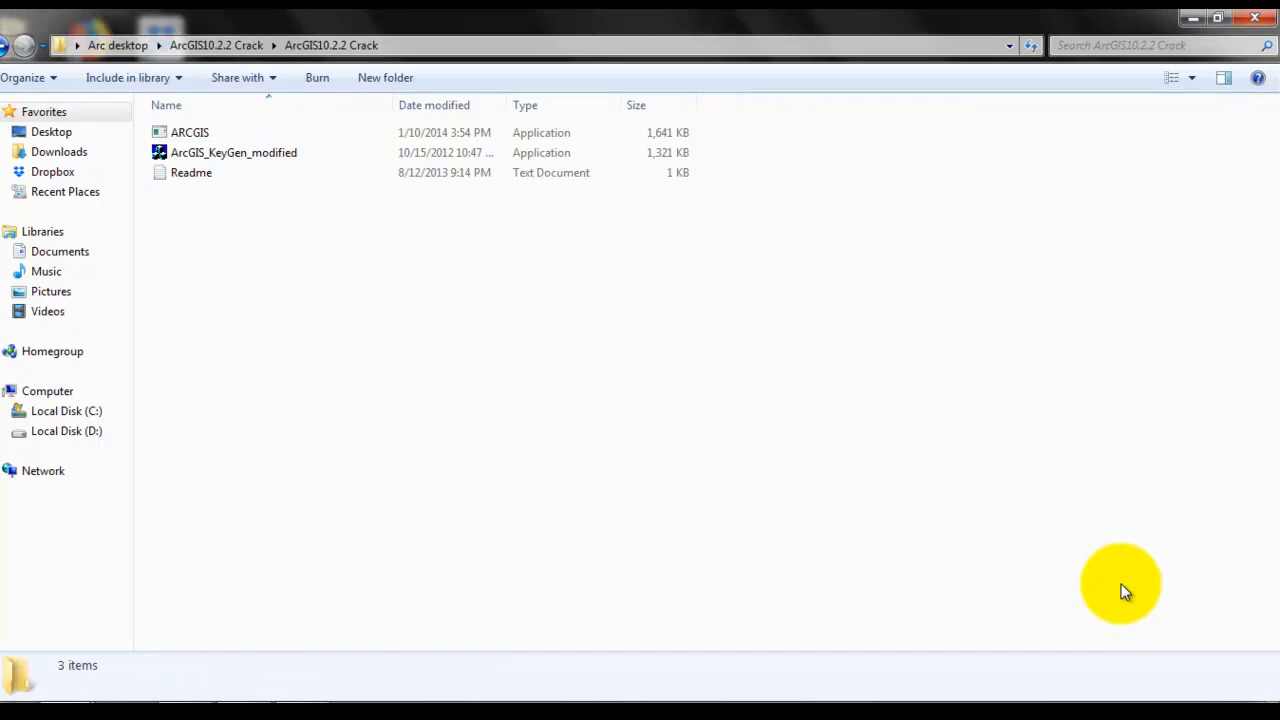
# Create a new text document in the ArcGIS10.2.2 Crack folder and open it in Notepad
pyautogui.hotkey('shift', 'F10')
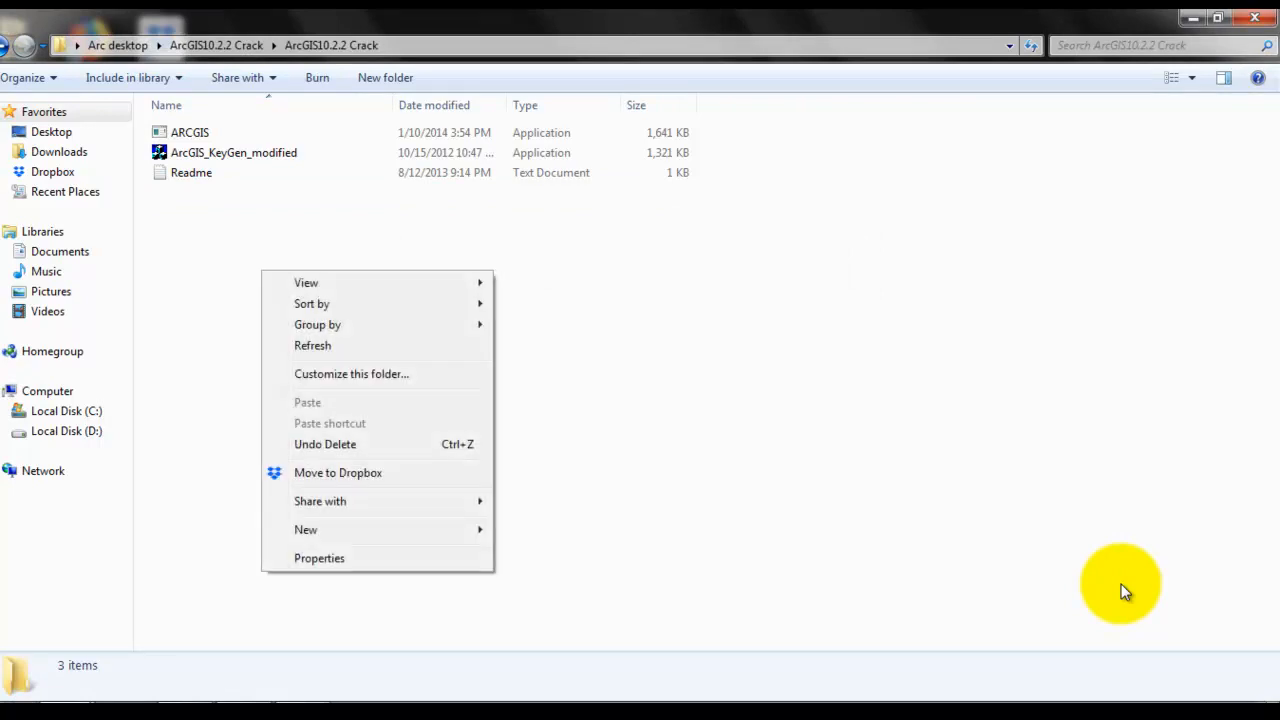
pyautogui.press('Right')
pyautogui.press('Down')
pyautogui.press('Down')
pyautogui.press('Down')
pyautogui.press('Down')
pyautogui.press('Down')
pyautogui.press('Down')
pyautogui.press('Down')
pyautogui.press('Down')
pyautogui.press('Down')
pyautogui.press('Down')
pyautogui.press('Down')
pyautogui.press('Up')
pyautogui.press('Return')
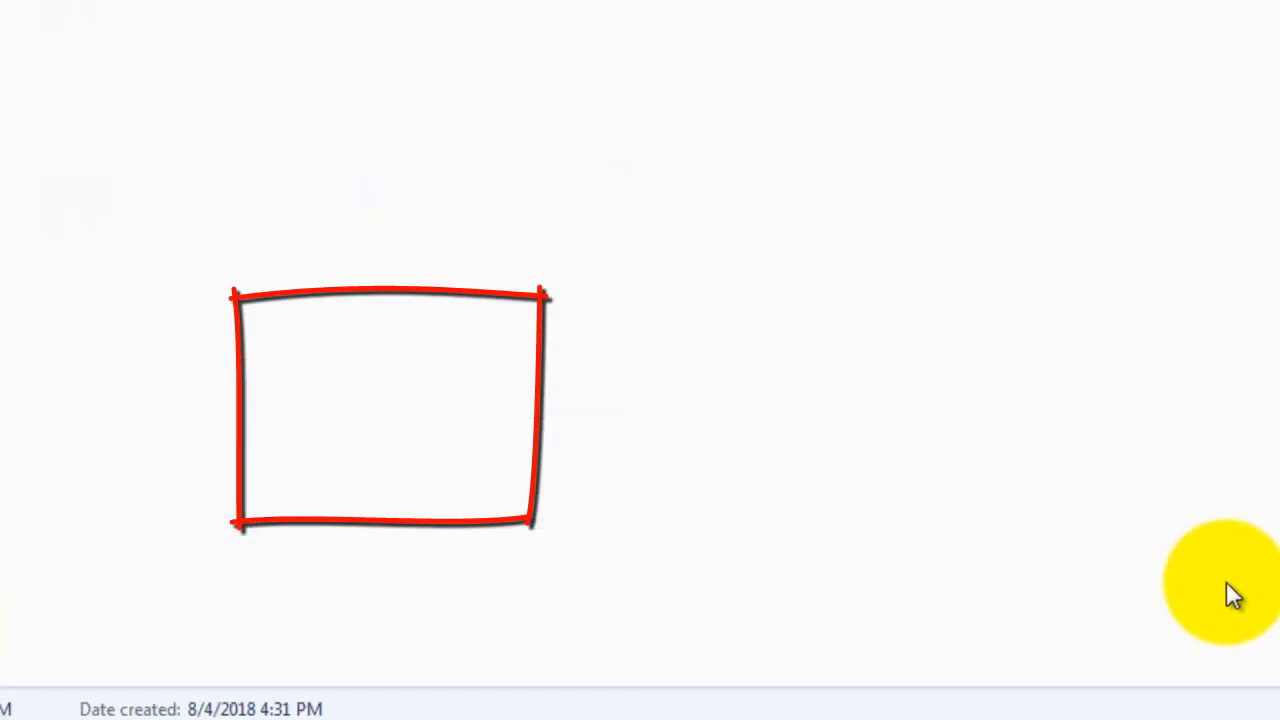
pyautogui.press('Return')
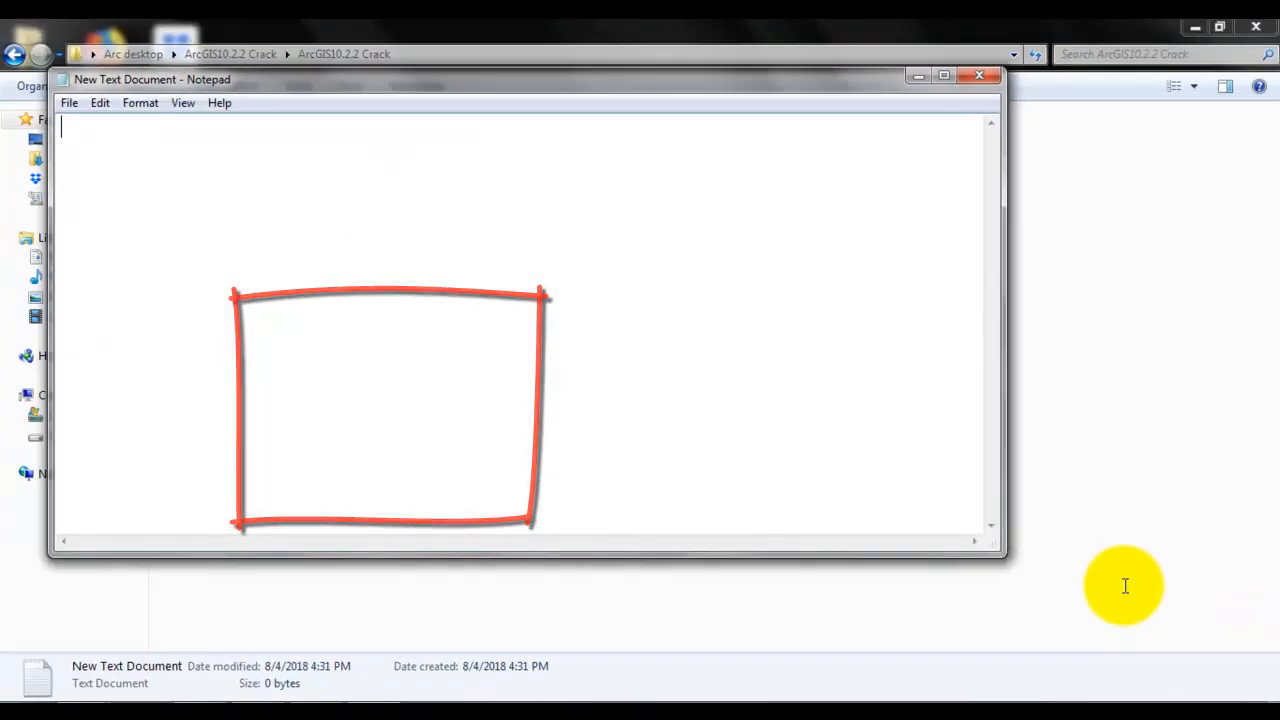
# Paste the copied license text into the empty text document and go back to its first line
pyautogui.hotkey('shift', 'F10')
pyautogui.press('Down')
pyautogui.press('Return')
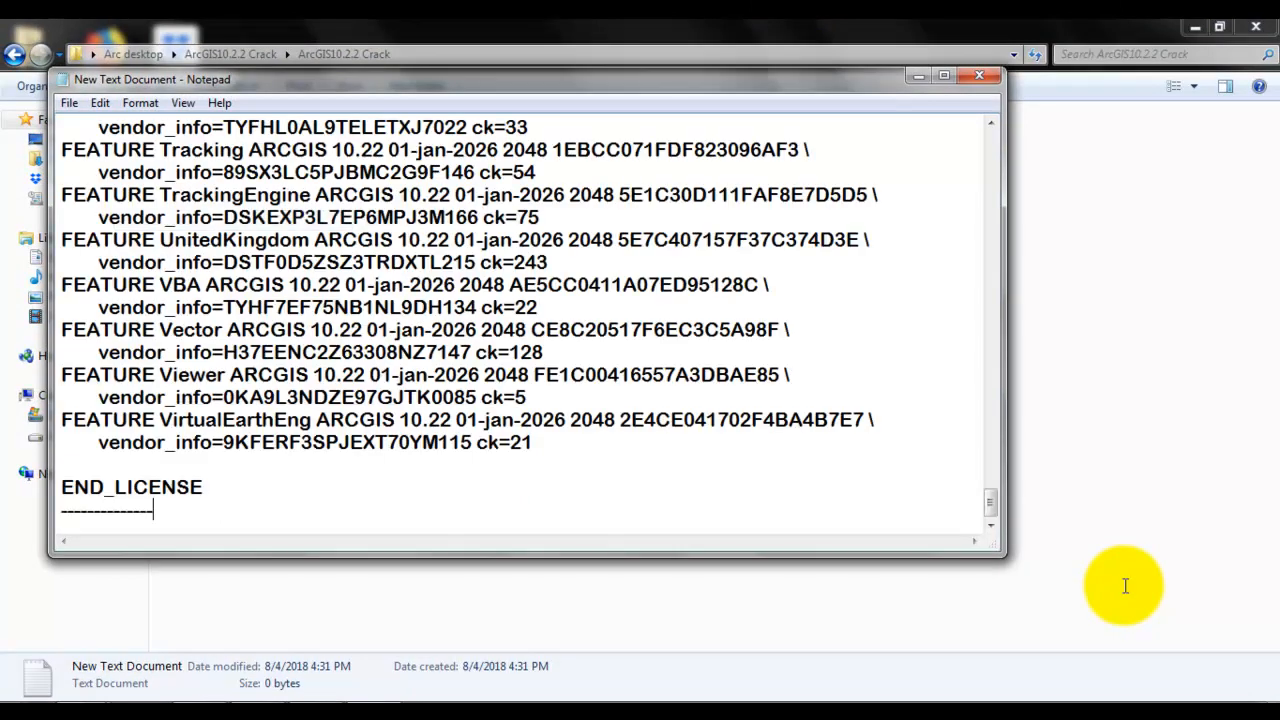
pyautogui.scroll(15, 1125, 586)
pyautogui.scroll(20, 1125, 586)
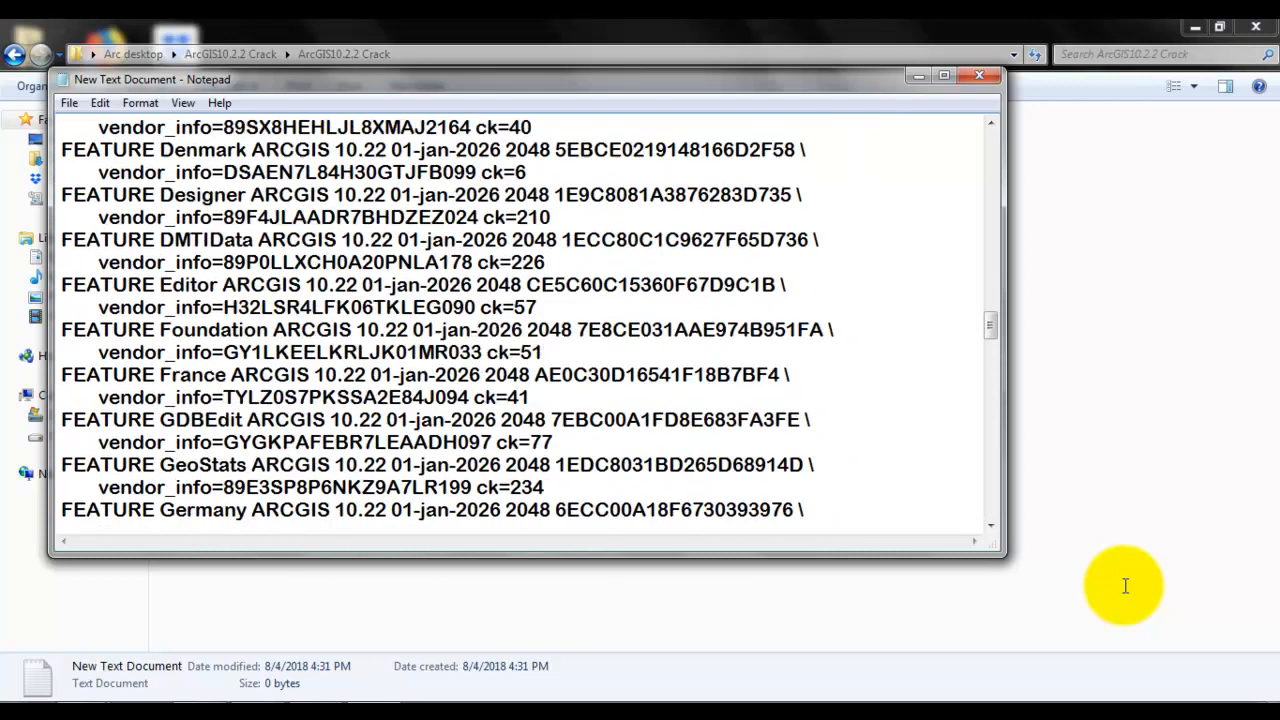
pyautogui.scroll(15, 1125, 586)
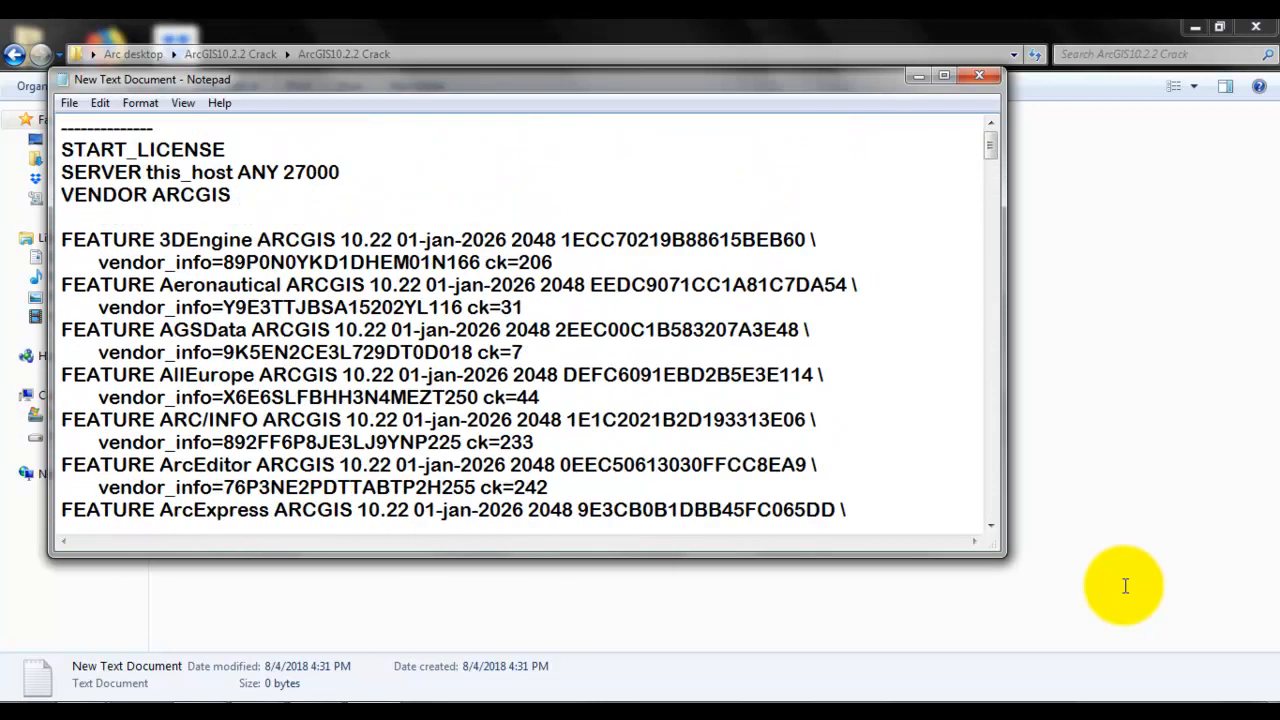
# Minimize the Notepad and folder windows, open the Computer properties from the desktop and maximize that window
pyautogui.click(918, 76)
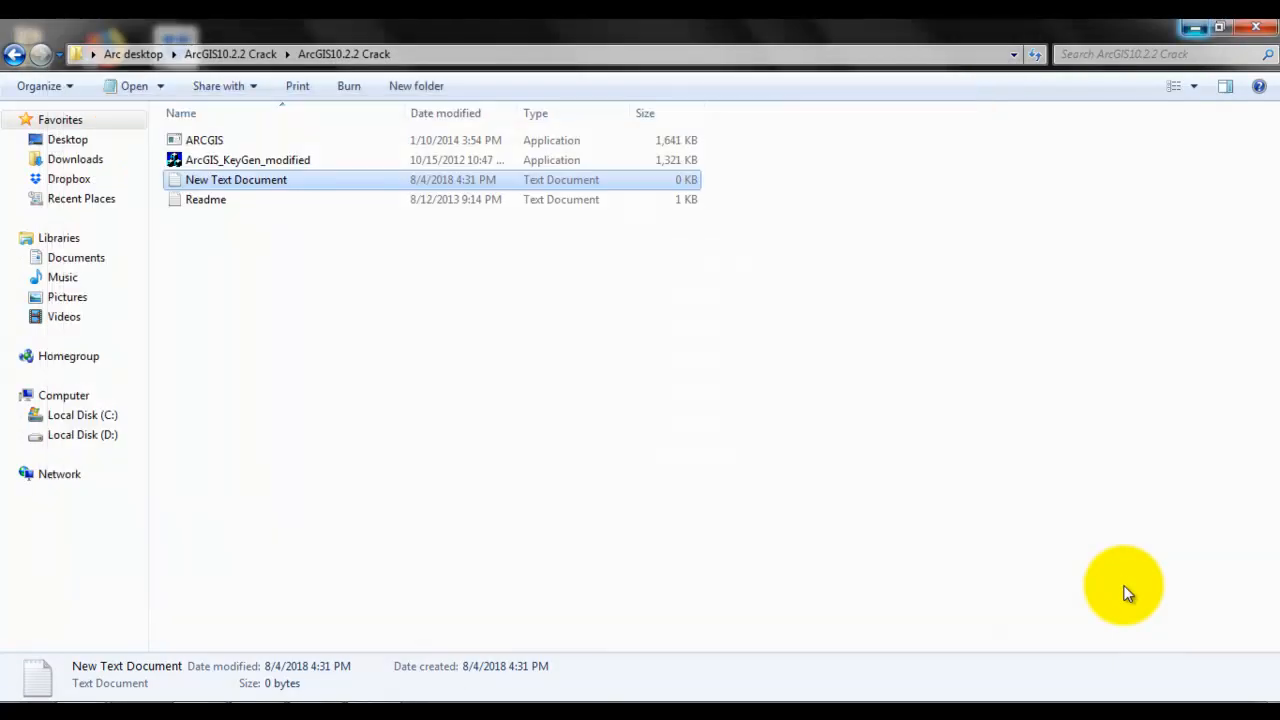
pyautogui.click(1195, 27)
pyautogui.rightClick(466, 150)
pyautogui.click(516, 202)
pyautogui.rightClick(463, 178)
pyautogui.click(516, 232)
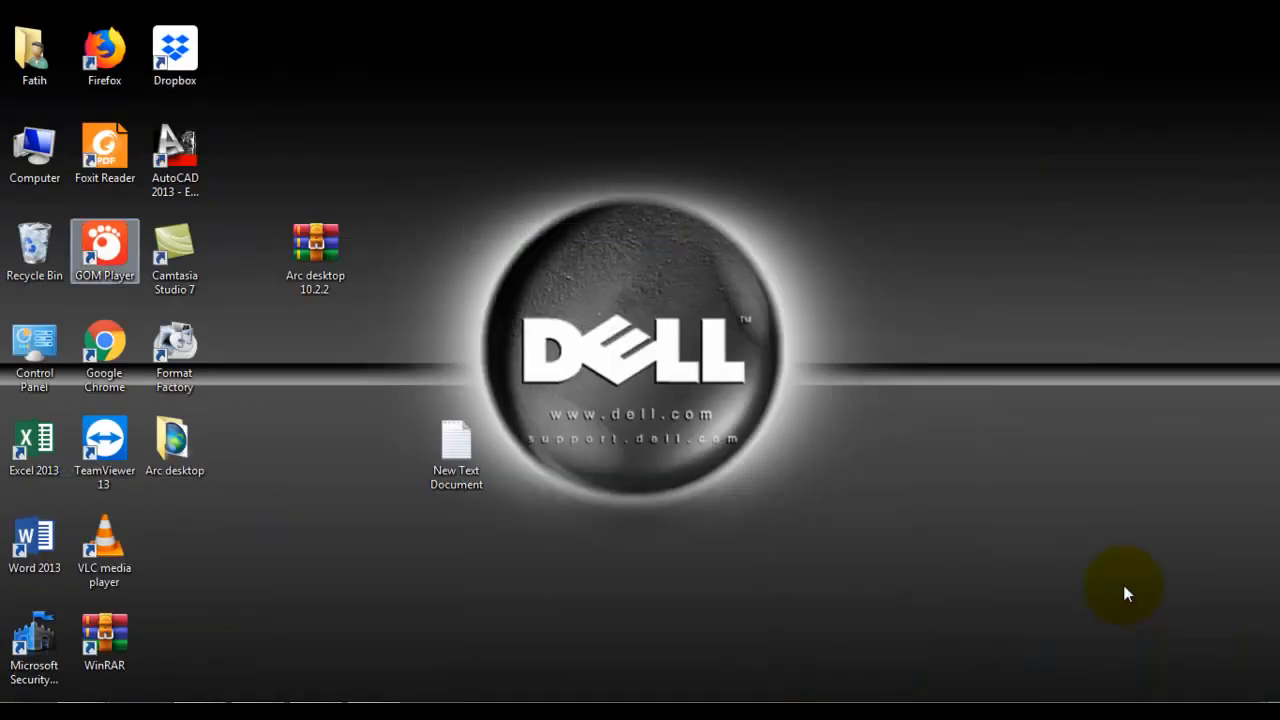
pyautogui.rightClick(32, 152)
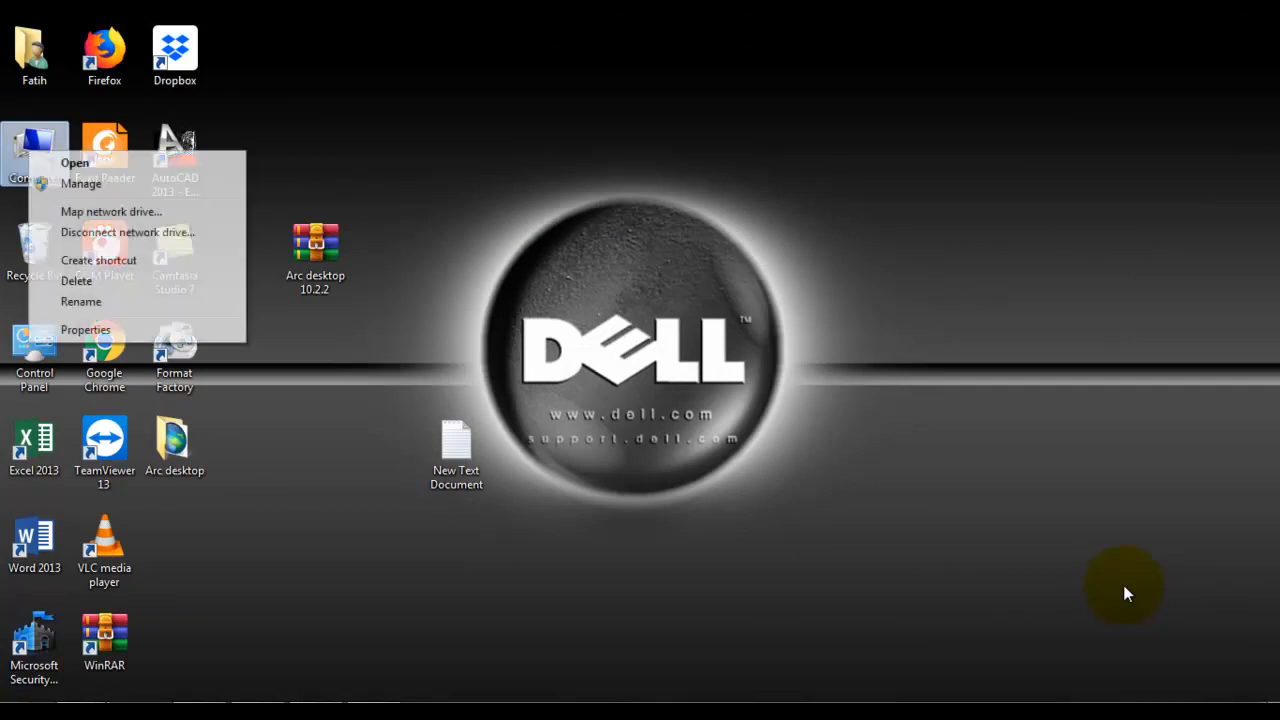
pyautogui.click(85, 329)
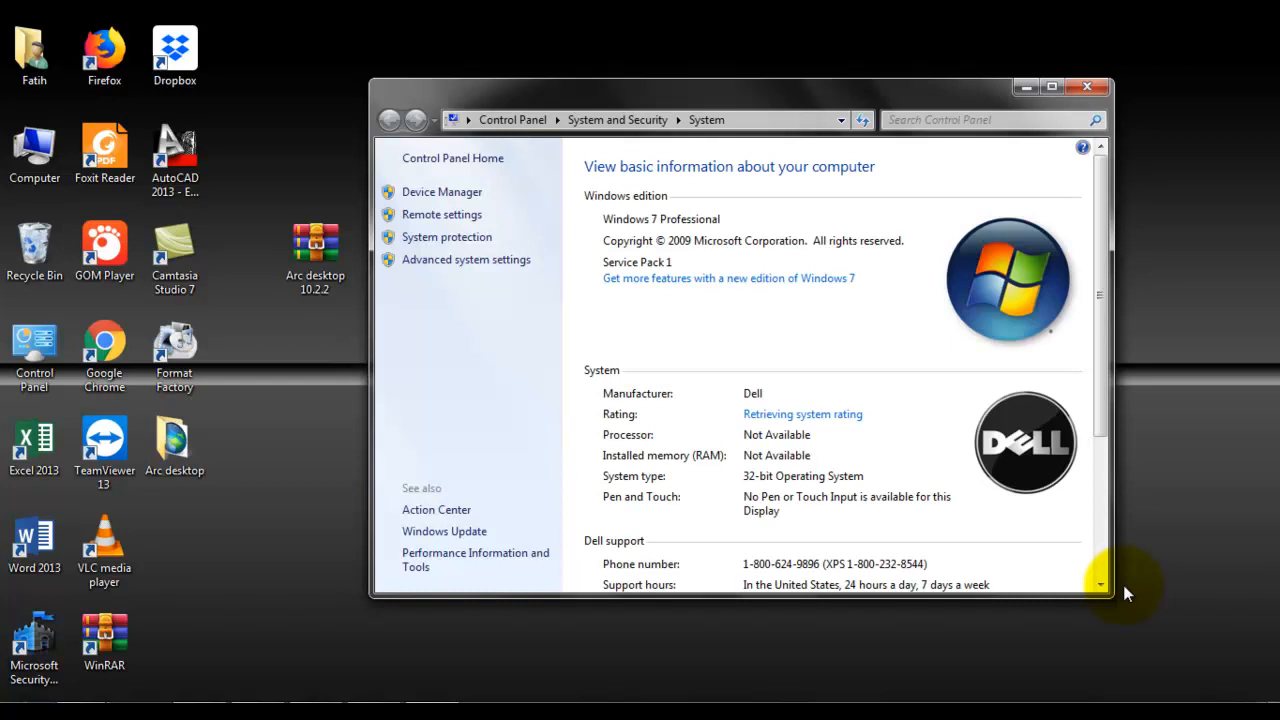
pyautogui.press('super+Up')
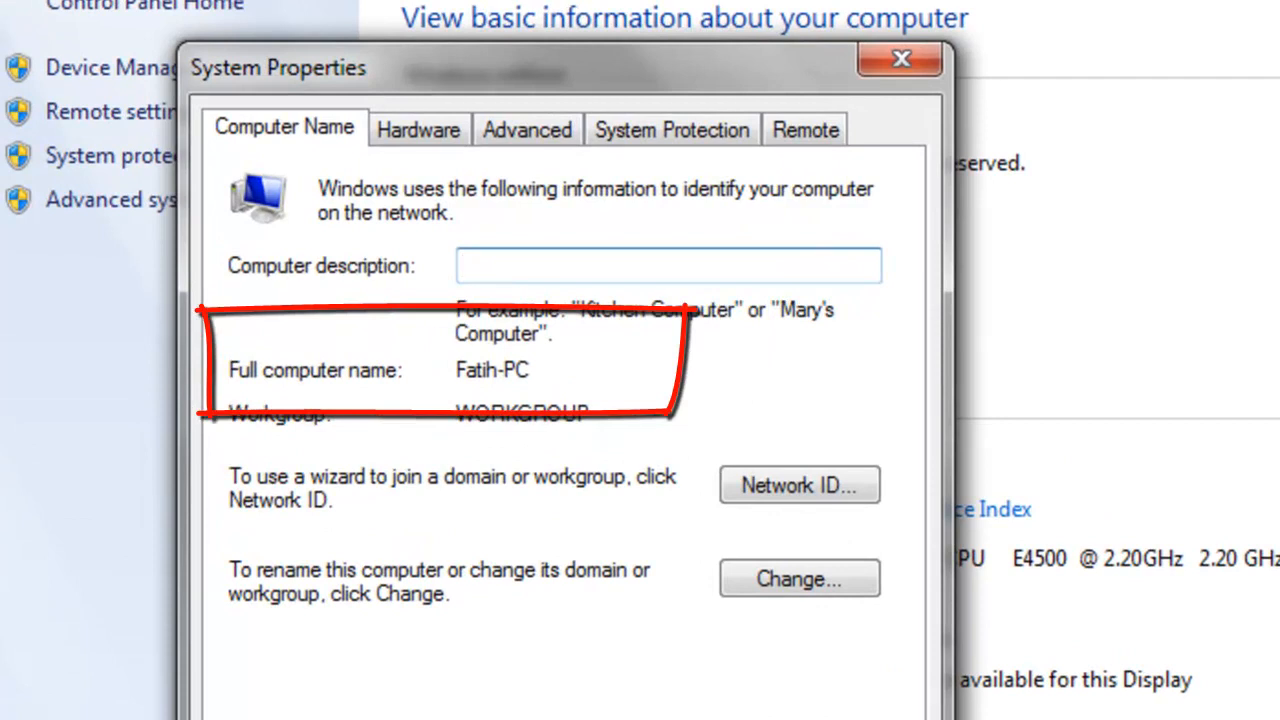
# Copy the full computer name shown in System Properties
pyautogui.moveTo(456, 370); pyautogui.dragTo(530, 370)
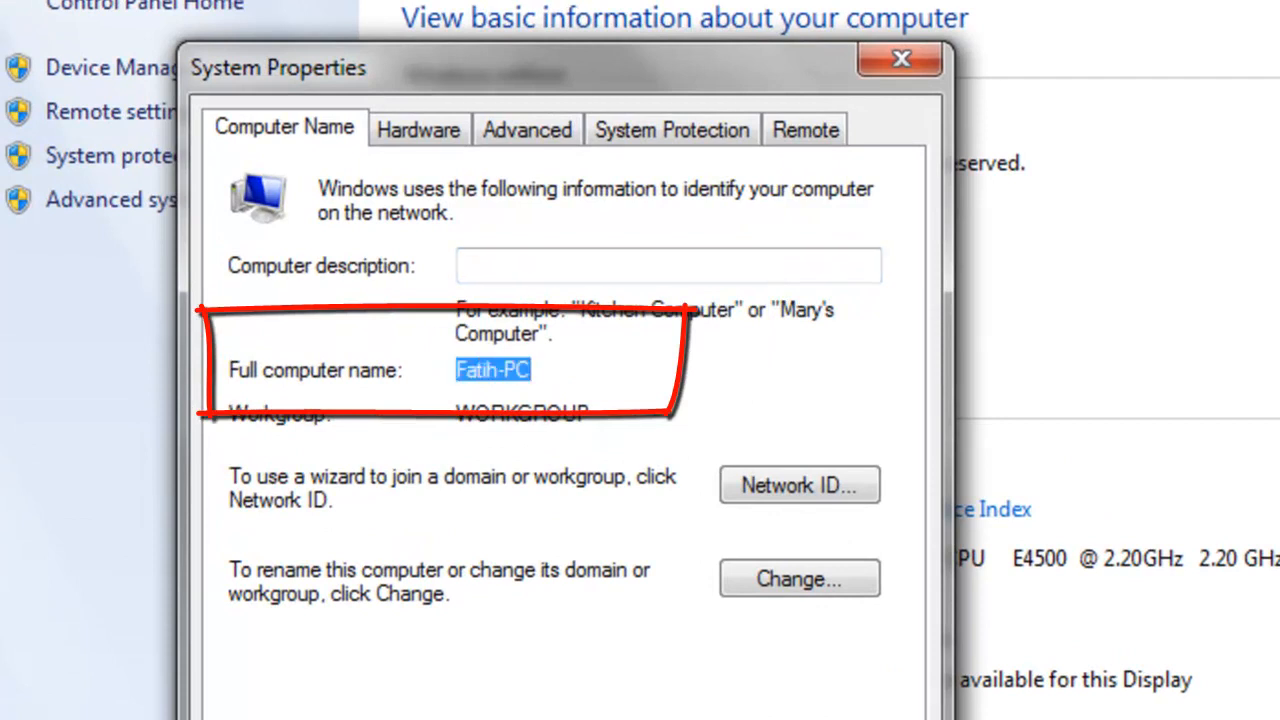
pyautogui.rightClick(505, 368)
pyautogui.click(600, 486)
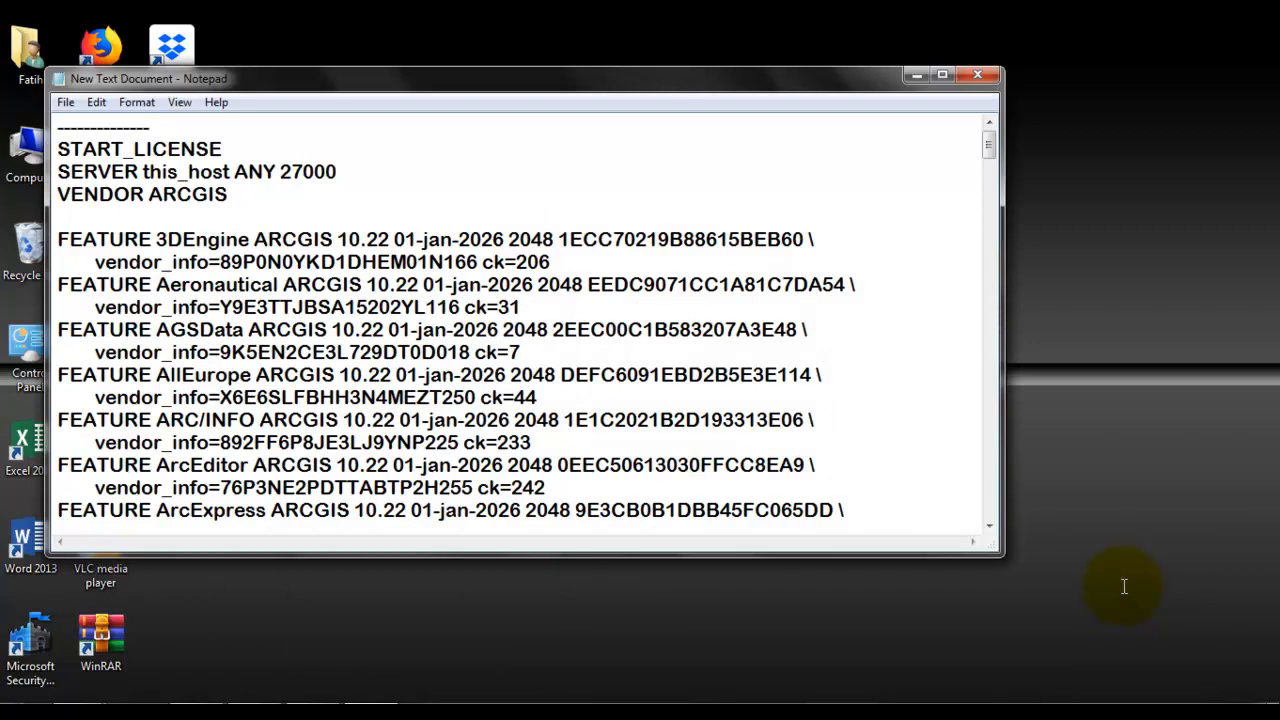
# Replace this_host in the SERVER line of the license text with the copied computer name
pyautogui.hotkey('shift', 'Right')
pyautogui.hotkey('shift', 'Right')
pyautogui.hotkey('shift', 'Right')
pyautogui.hotkey('shift', 'Right')
pyautogui.hotkey('shift', 'Right')
pyautogui.hotkey('shift', 'Right')
pyautogui.hotkey('shift', 'Right')
pyautogui.hotkey('shift', 'Right')
pyautogui.hotkey('shift', 'Right')
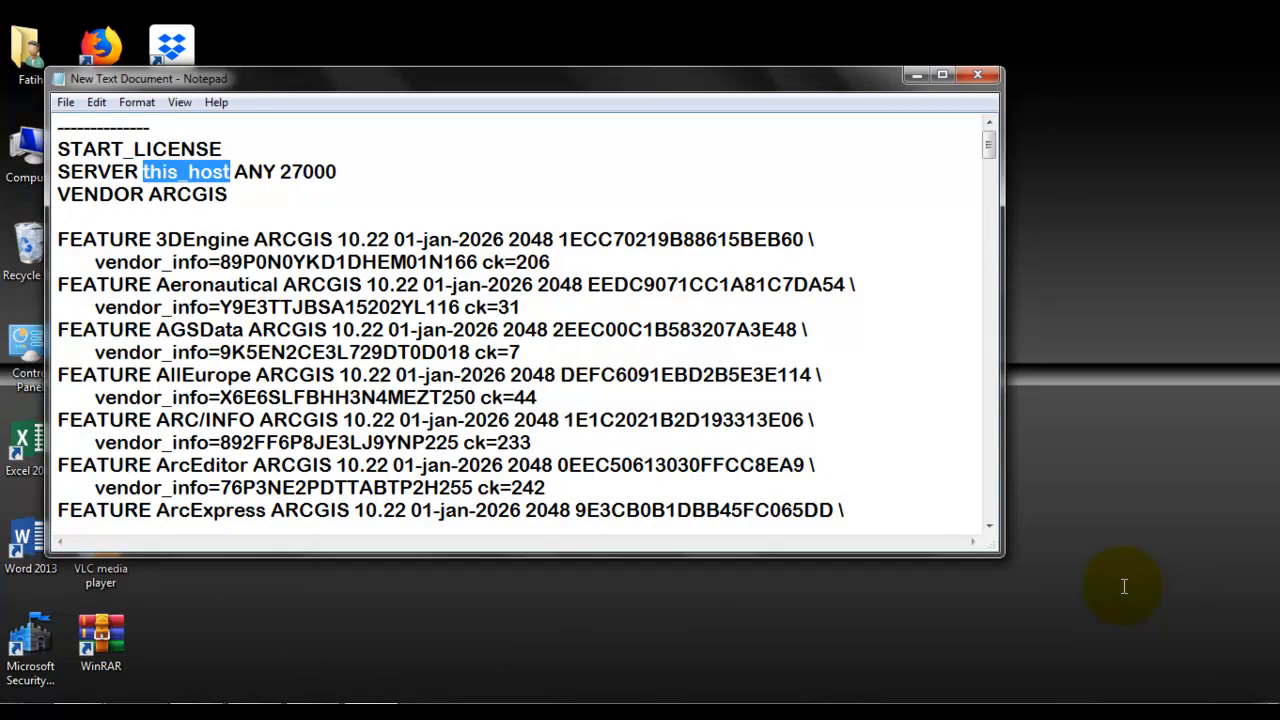
pyautogui.hotkey('ctrl', 'v')
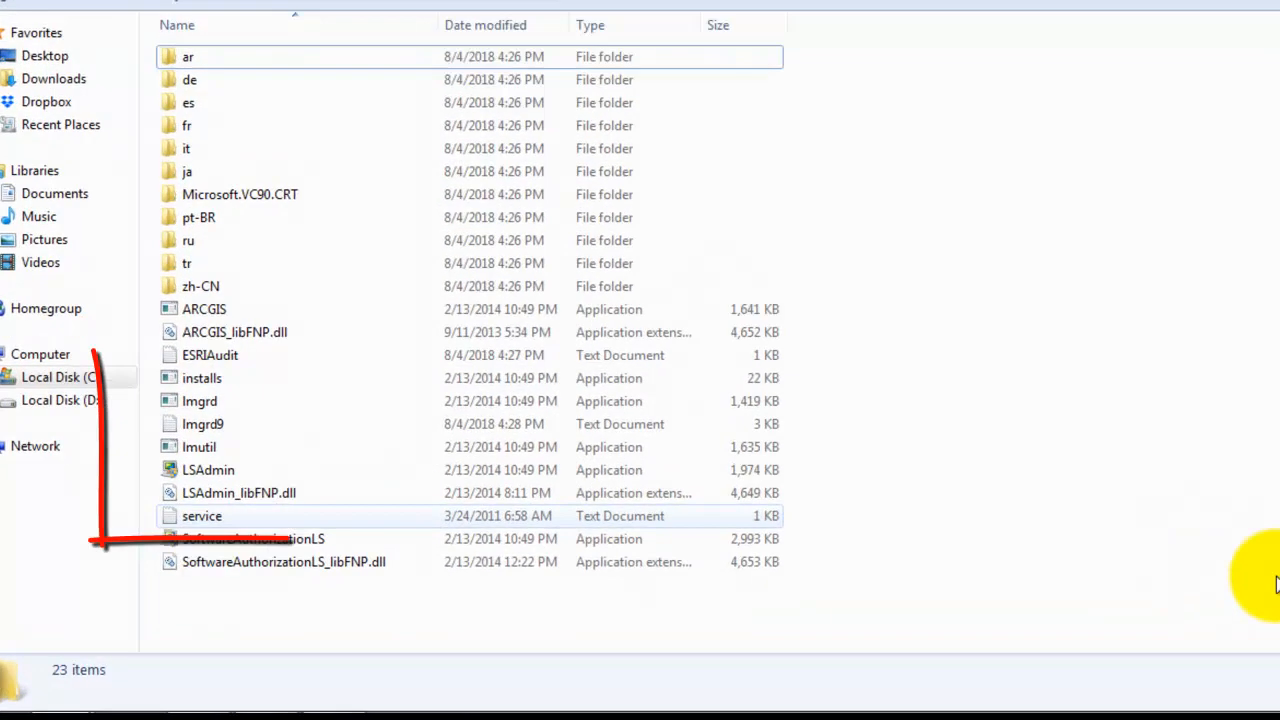
# Copy the file name of the service text document in the License10.2 bin folder
pyautogui.press('Down')
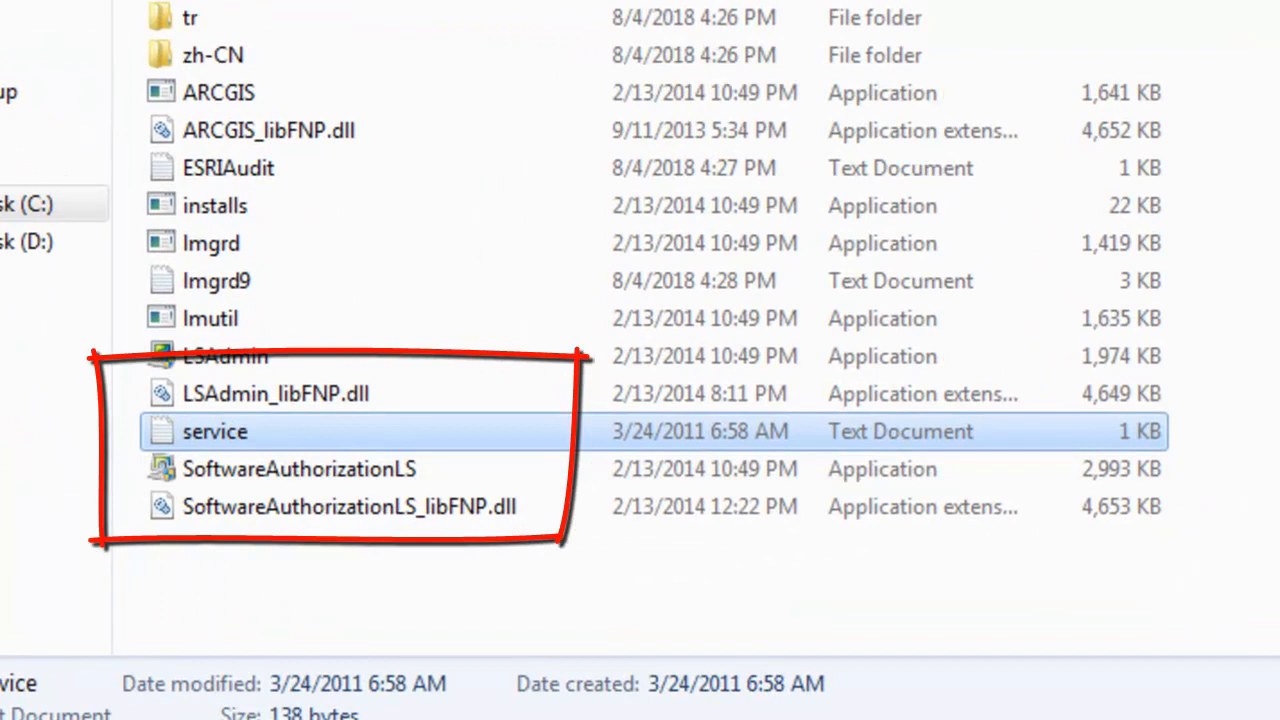
pyautogui.press('F2')
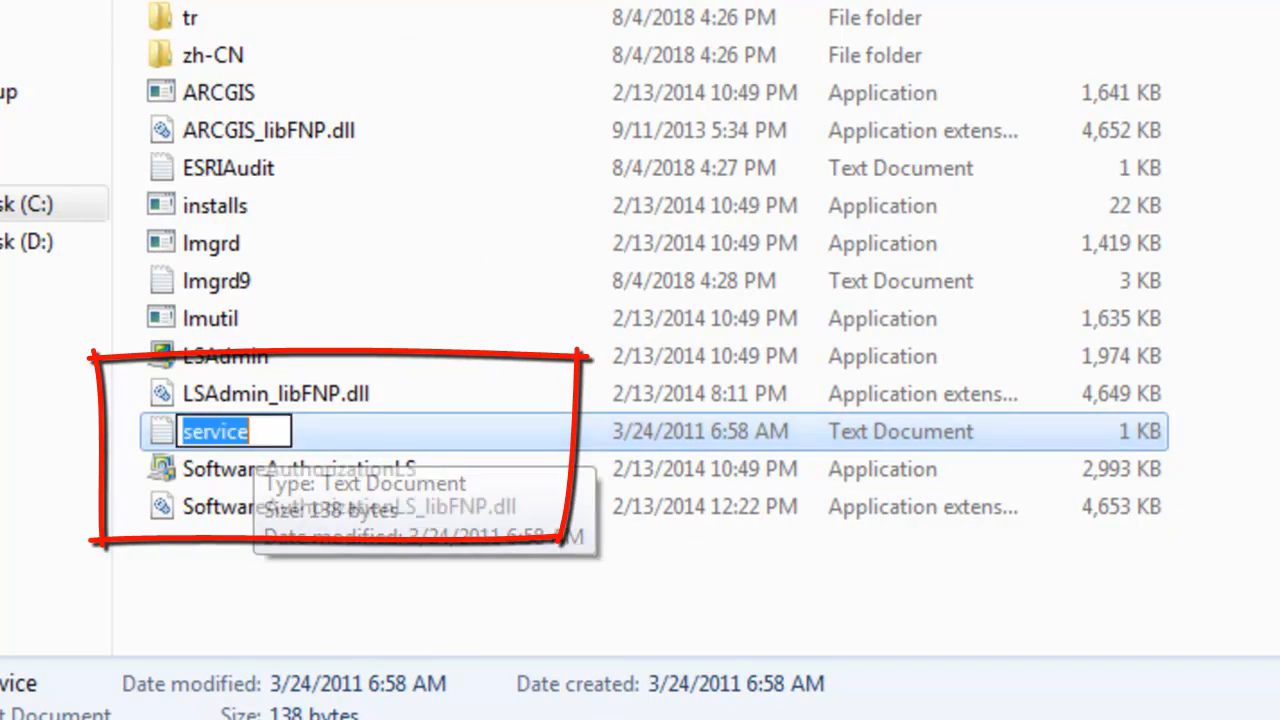
pyautogui.hotkey('shift', 'F10')
pyautogui.press('Up')
pyautogui.press('Up')
pyautogui.press('Up')
pyautogui.press('Up')
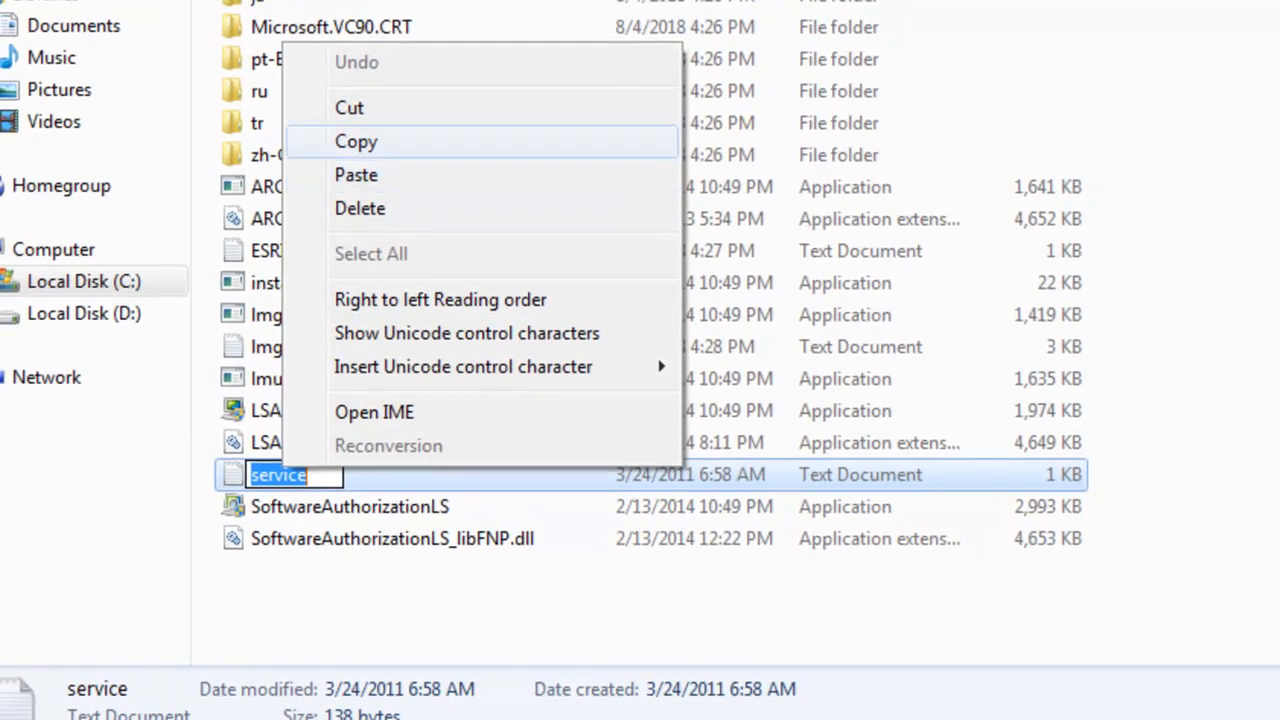
pyautogui.press('Return')
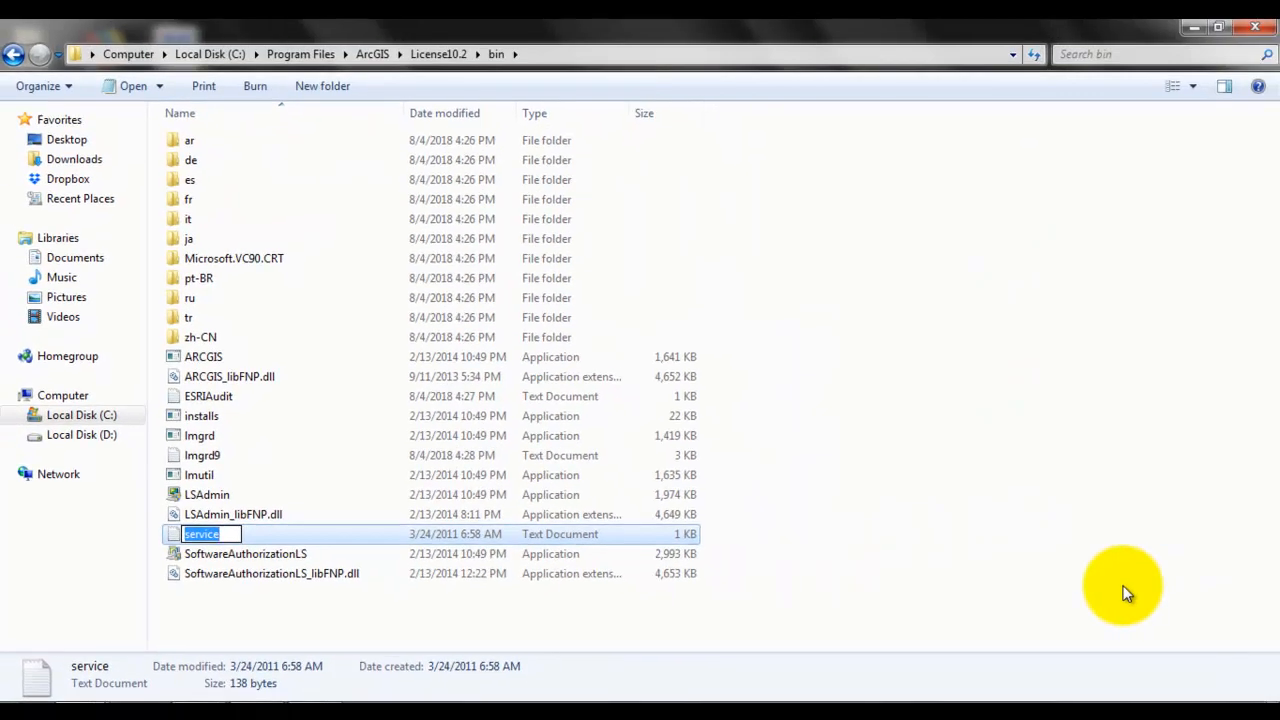
# Switch to the ArcGIS10.2.2 Crack folder and rename New Text Document as service, using the copied file name
pyautogui.hotkey('alt', 'Tab')
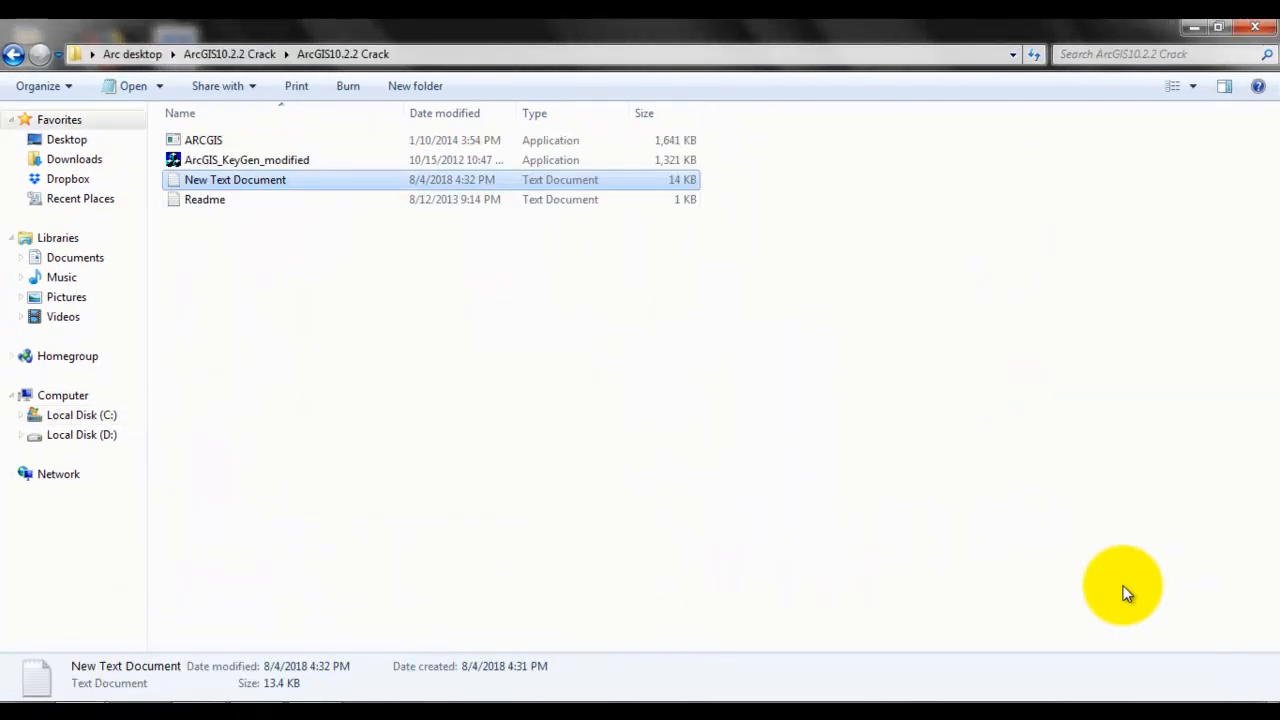
pyautogui.hotkey('shift', 'F10')
pyautogui.press('Up')
pyautogui.press('Up')
pyautogui.press('Up')
pyautogui.press('Up')
pyautogui.press('Up')
pyautogui.press('Down')
pyautogui.press('Down')
pyautogui.press('Down')
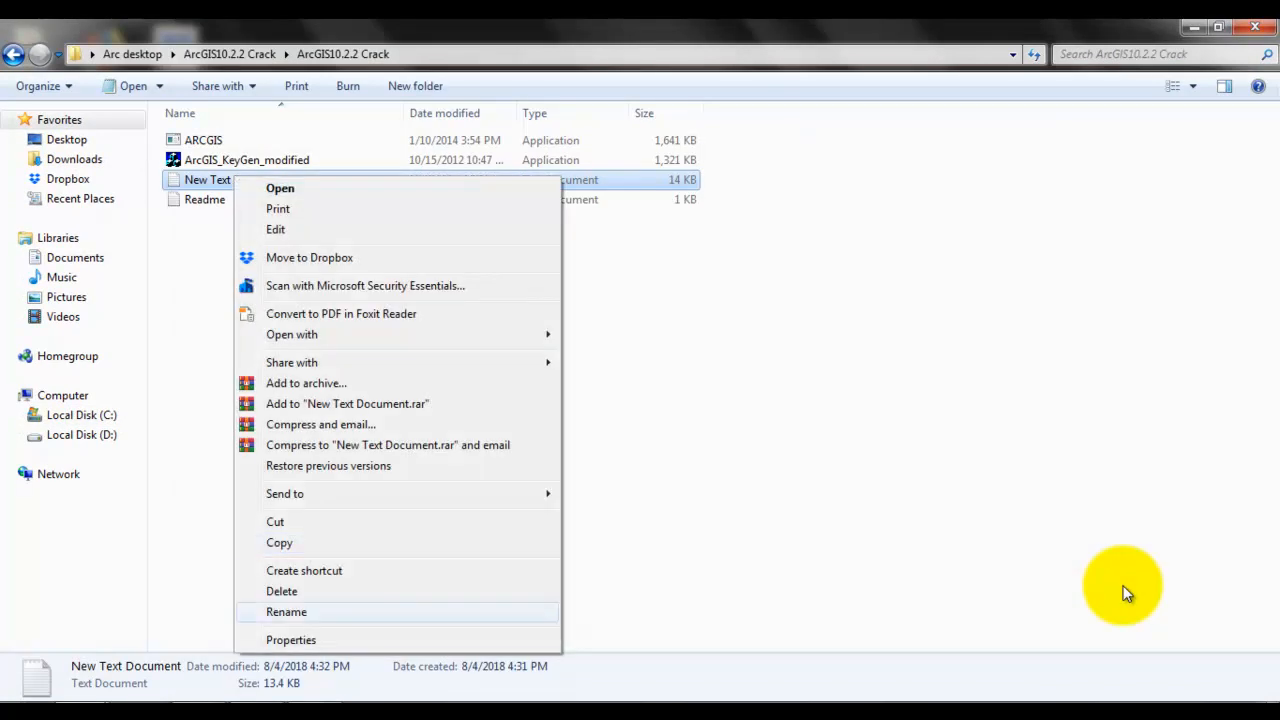
pyautogui.press('Return')
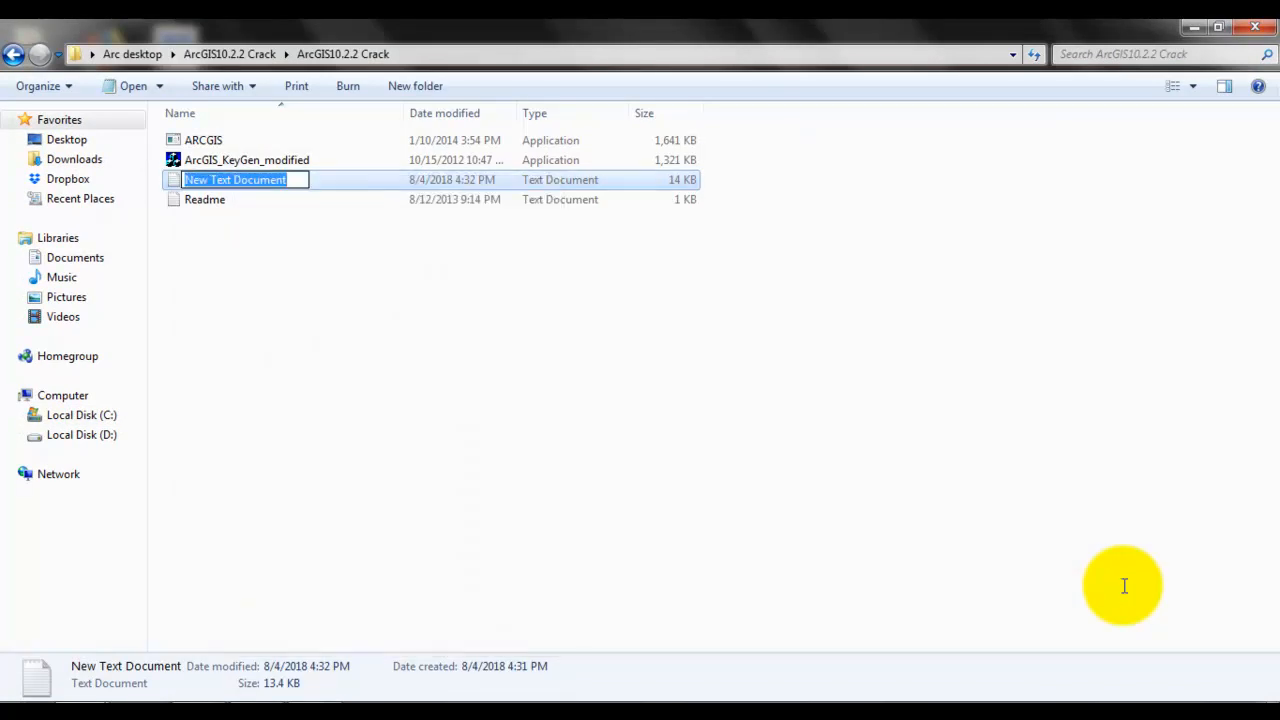
pyautogui.hotkey('shift', 'F10')
pyautogui.press('Down')
pyautogui.press('Down')
pyautogui.press('Down')
pyautogui.press('Return')
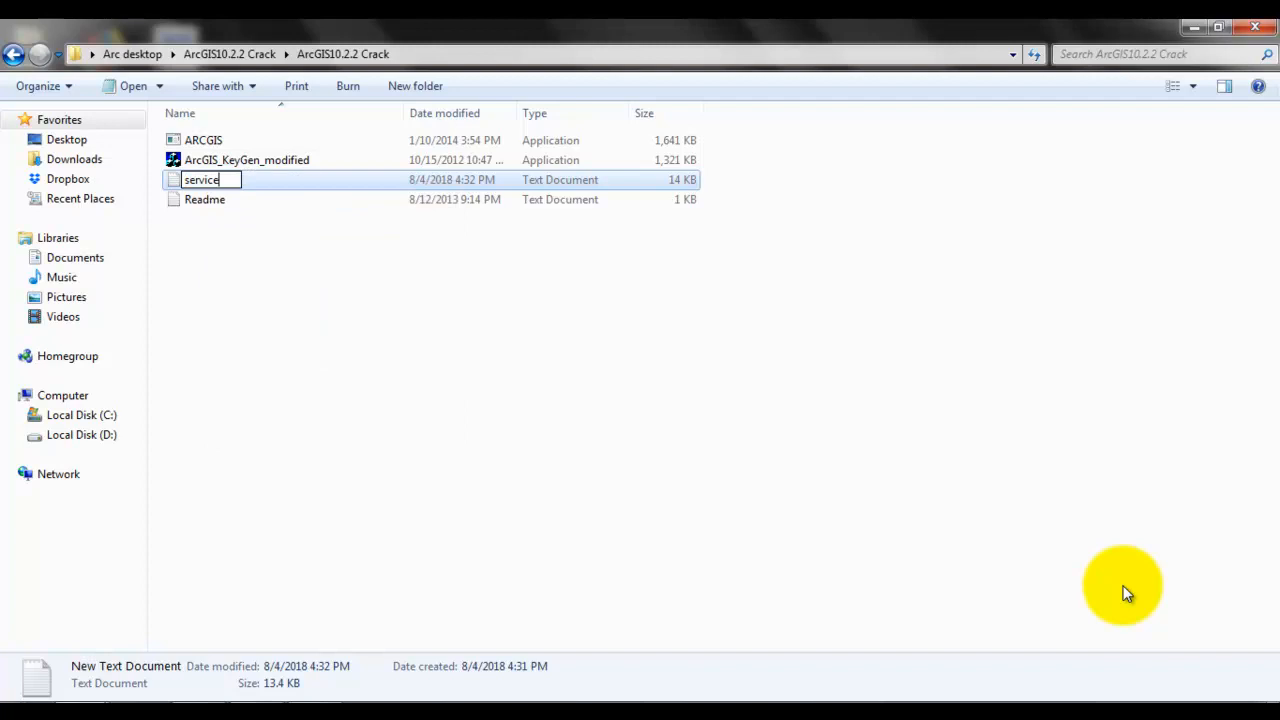
pyautogui.press('Return')
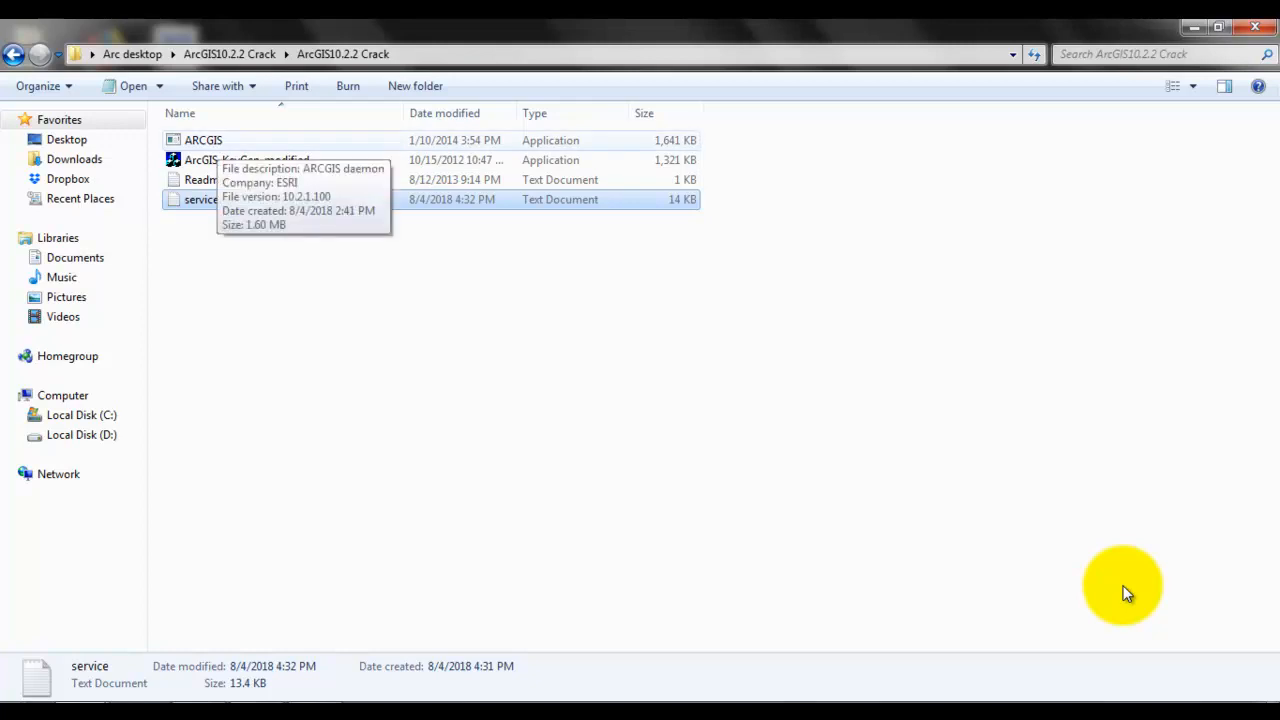
# Copy the ARCGIS application and the service text file together from the ArcGIS10.2.2 Crack folder
pyautogui.hotkey('ctrl', 'space')
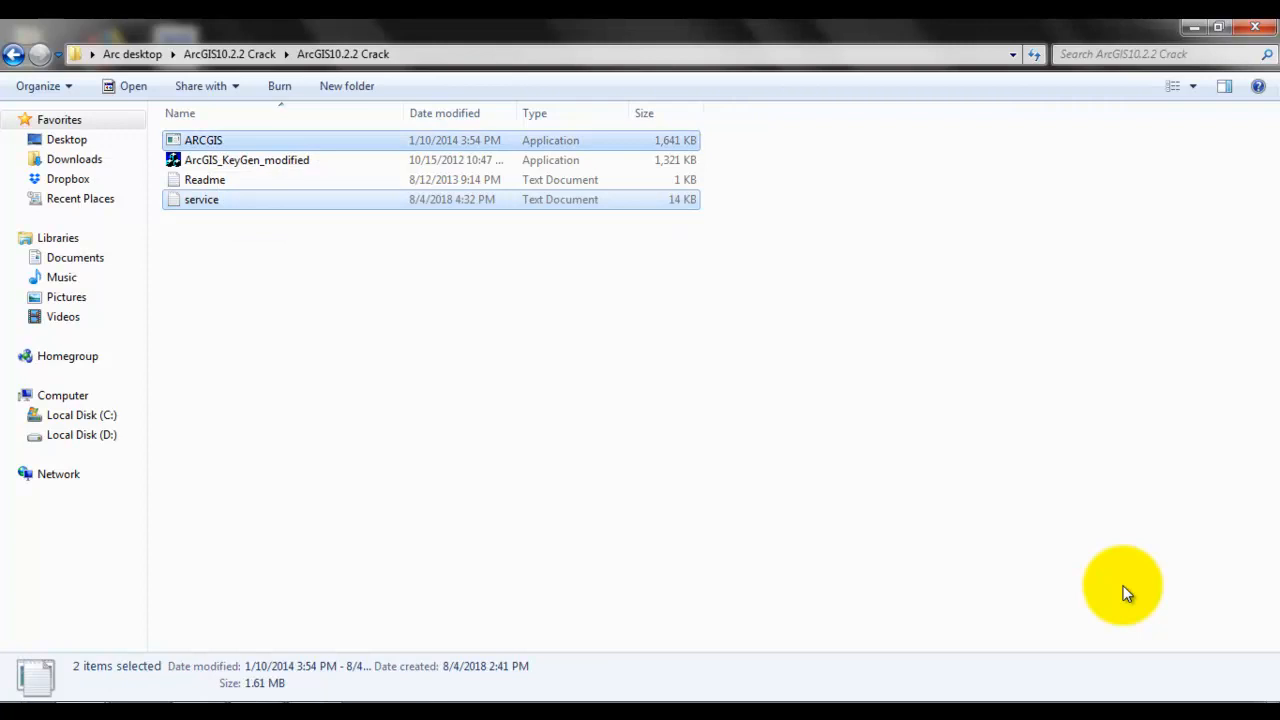
pyautogui.hotkey('shift', 'F10')
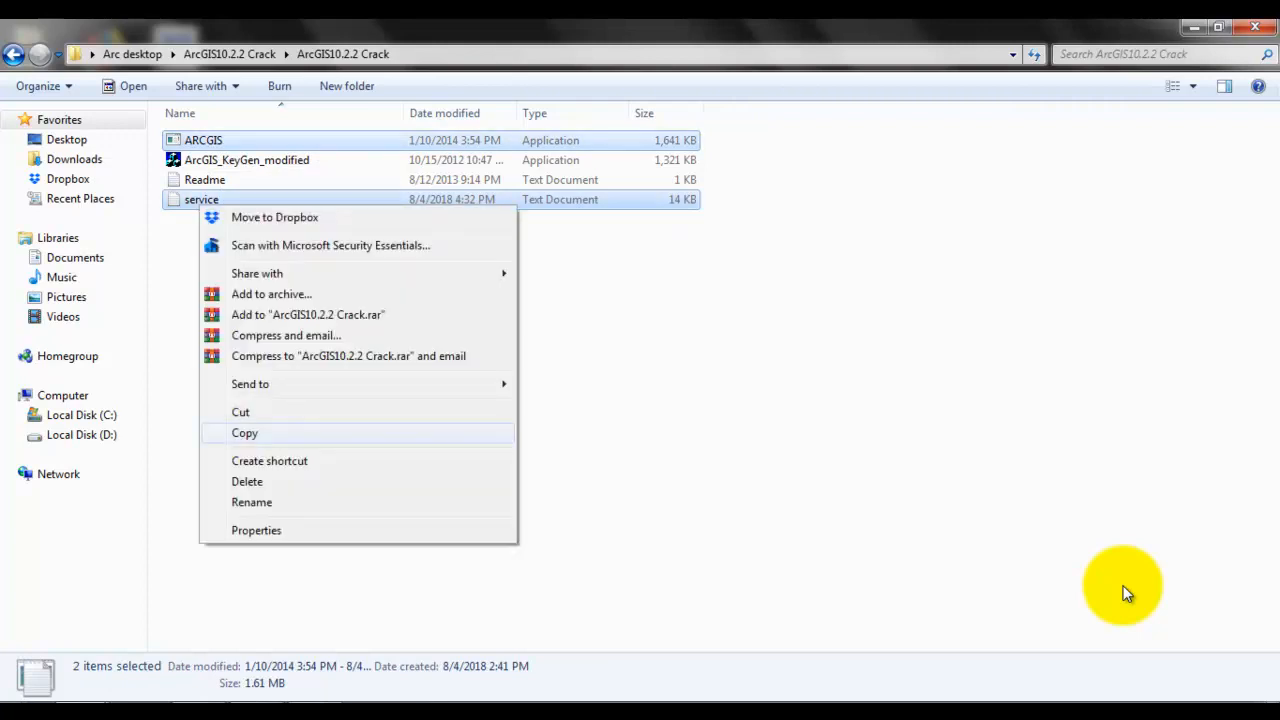
pyautogui.press('Return')
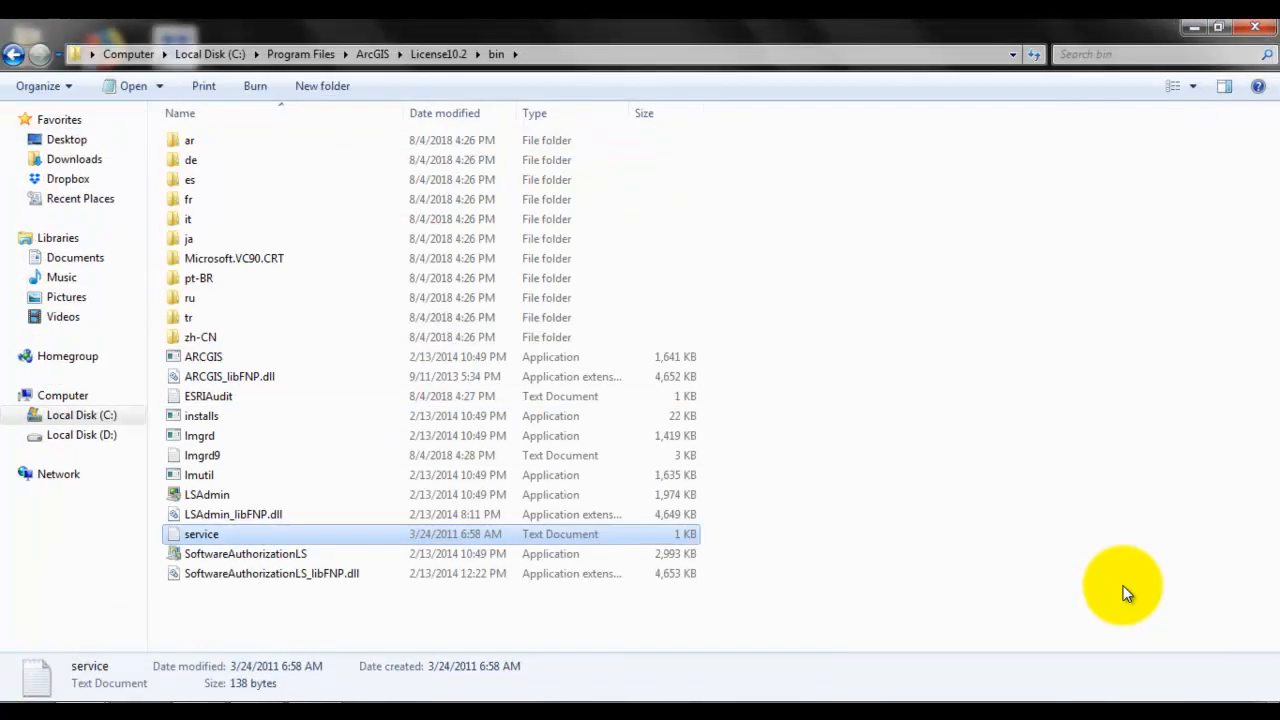
# Paste the copied ARCGIS and service files into the bin folder at C:\Program Files\ArcGIS\License10.2
pyautogui.hotkey('ctrl', 'space')
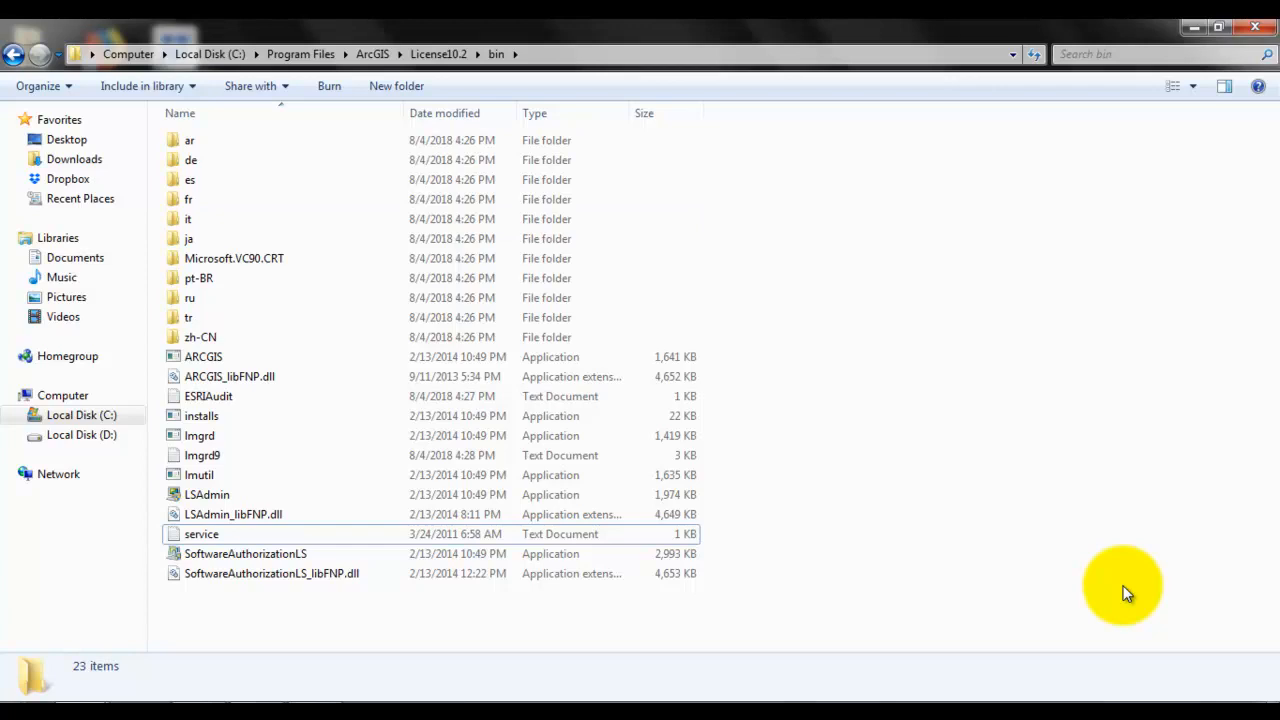
pyautogui.hotkey('shift', 'F10')
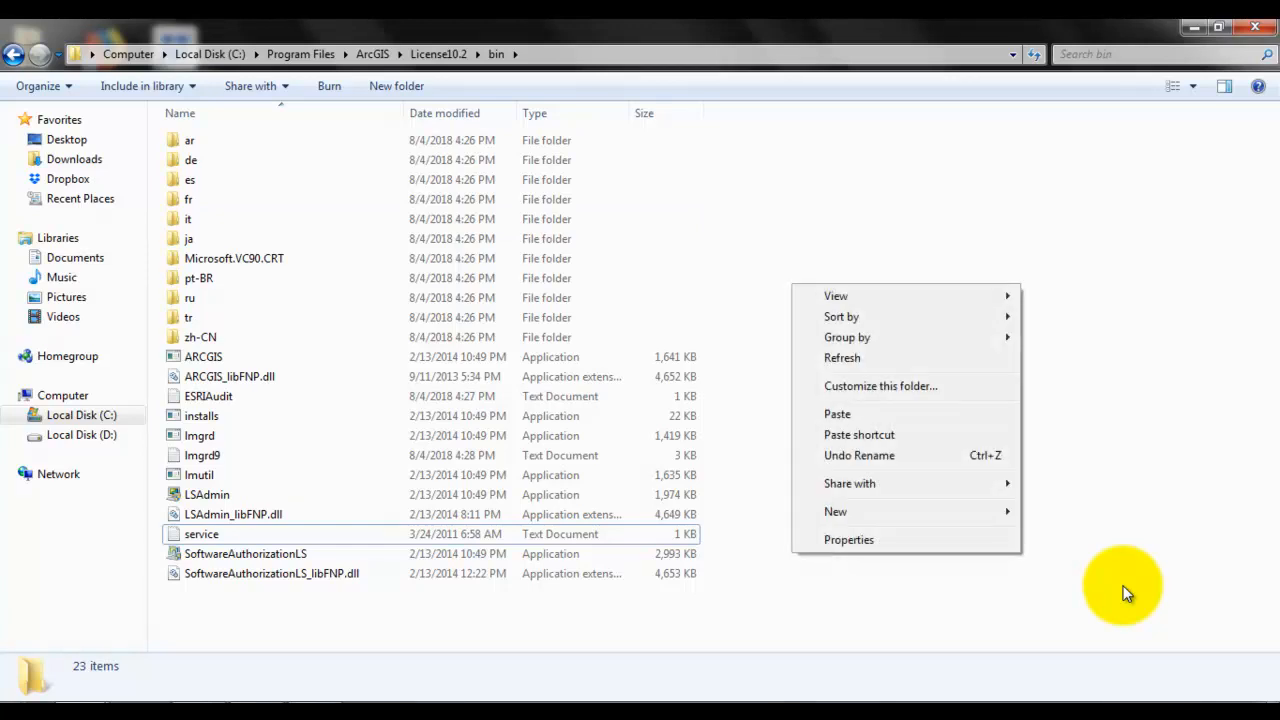
pyautogui.press('Down')
pyautogui.press('Down')
pyautogui.press('Down')
pyautogui.press('Down')
pyautogui.press('Return')
pyautogui.hotkey('shift', 'F10')
pyautogui.press('Down')
pyautogui.press('Down')
pyautogui.press('Down')
pyautogui.press('Down')
pyautogui.press('Return')
# Search the installed programs for serv, open Component Services and display the local services list
pyautogui.press('super')
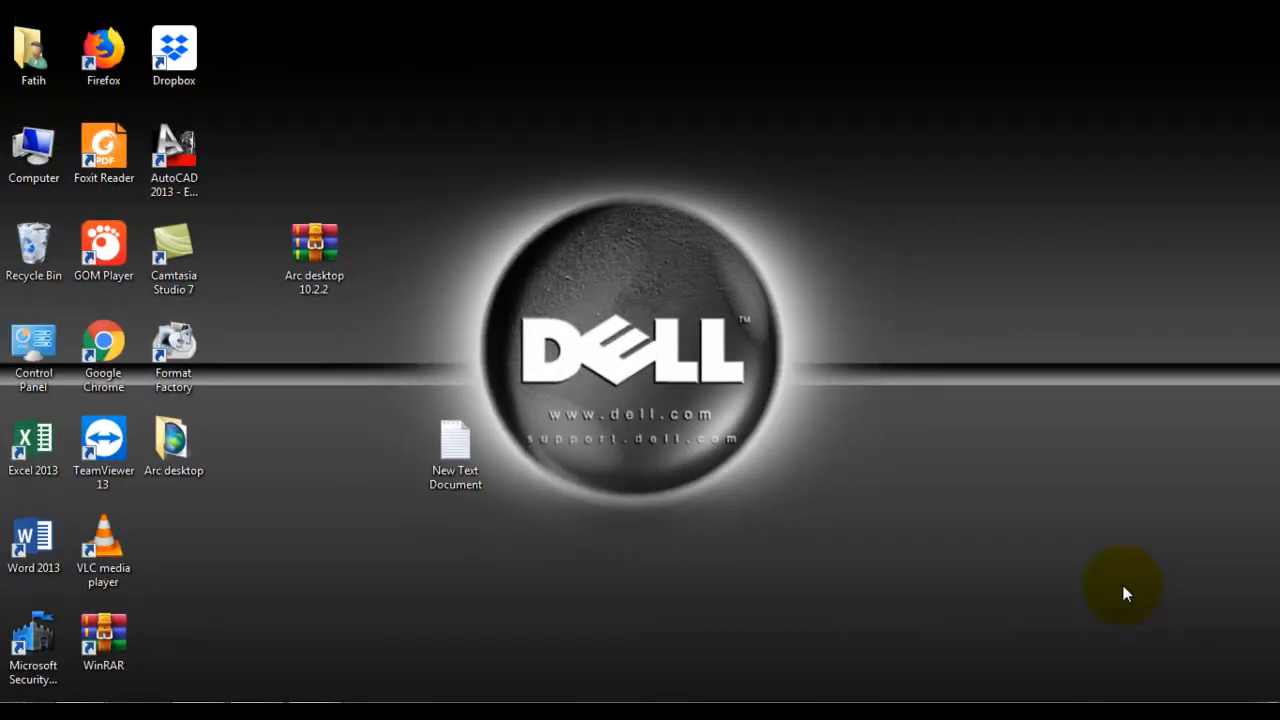
pyautogui.press('super')
pyautogui.write('serv')
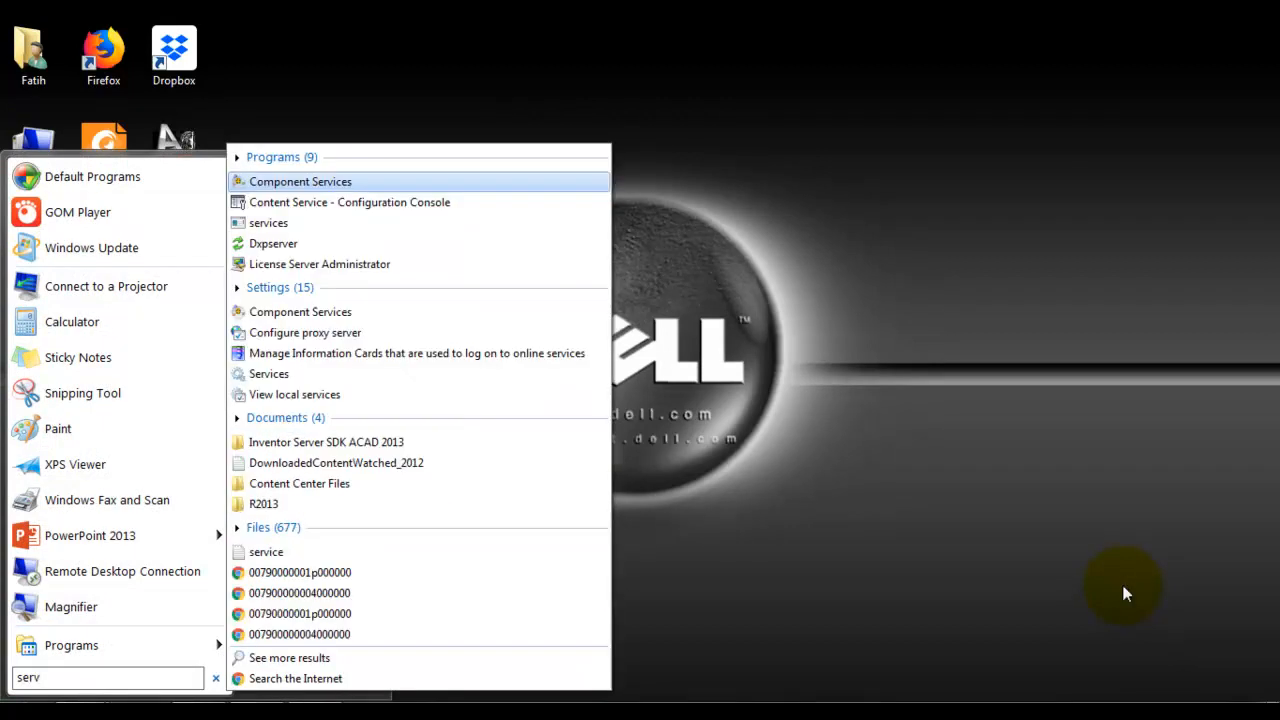
pyautogui.press('Down')
pyautogui.press('Down')
pyautogui.press('Up')
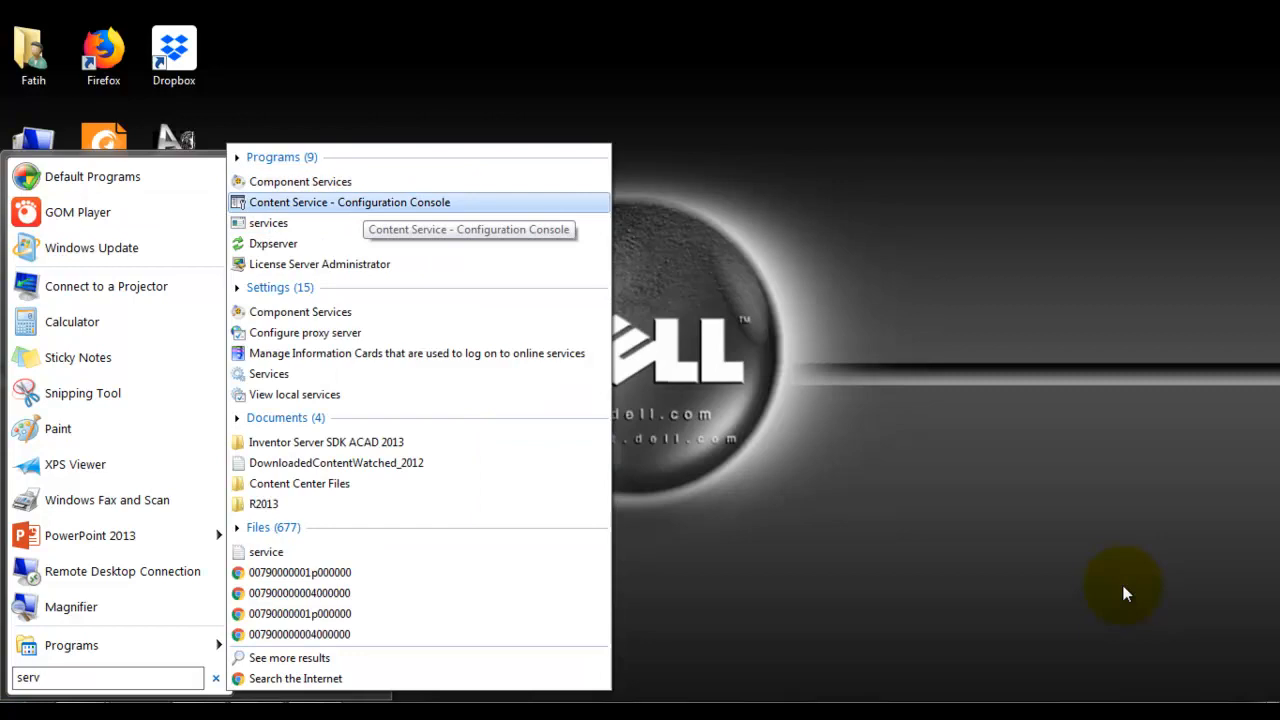
pyautogui.press('Up')
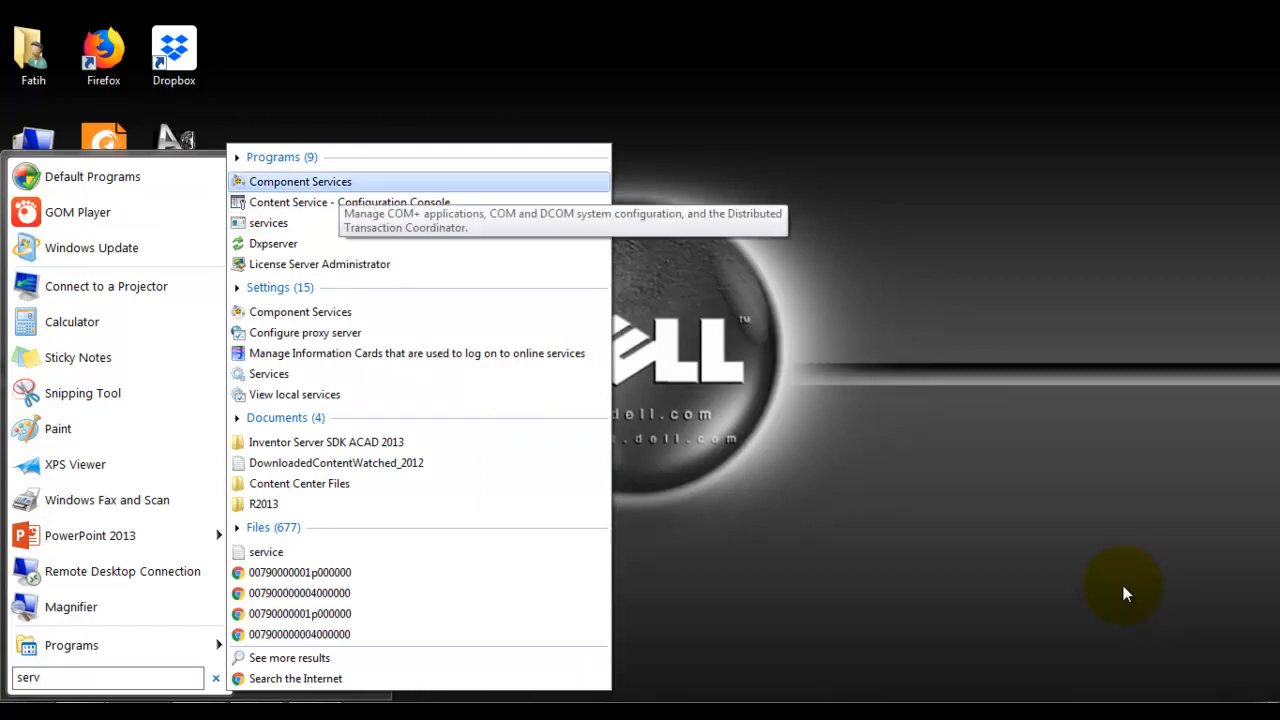
pyautogui.press('Return')
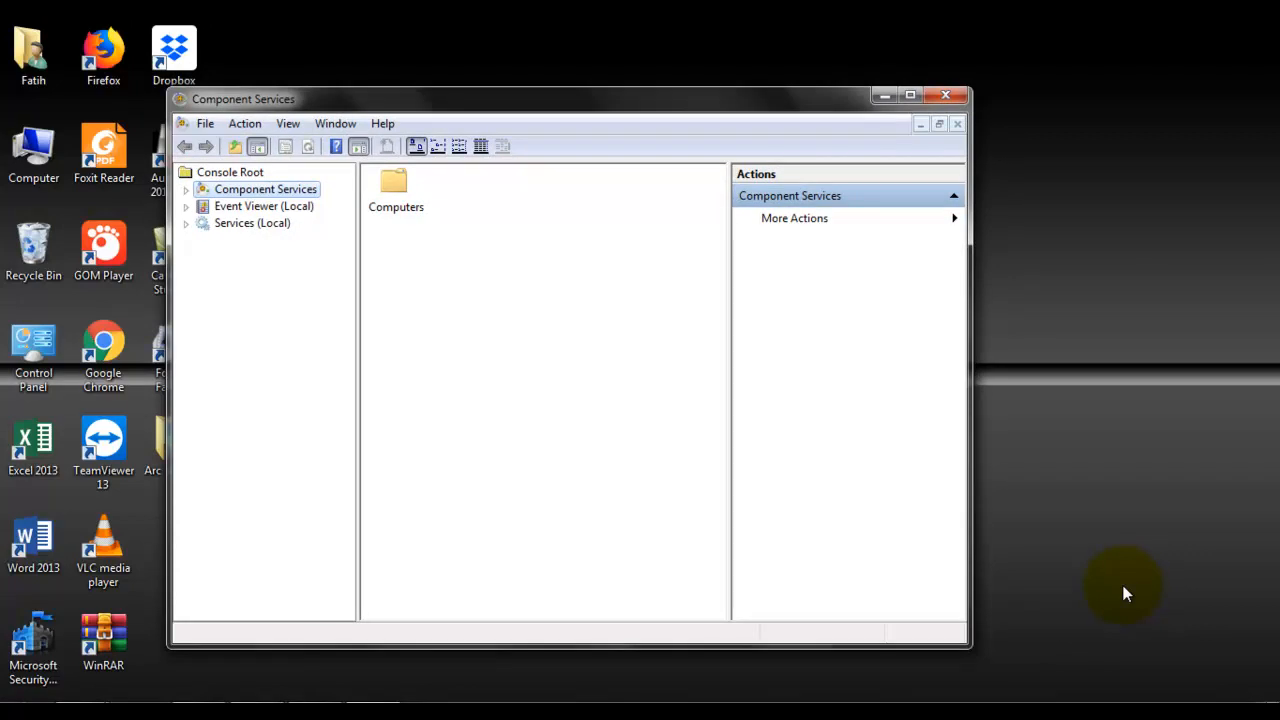
pyautogui.press('Down')
pyautogui.press('Down')
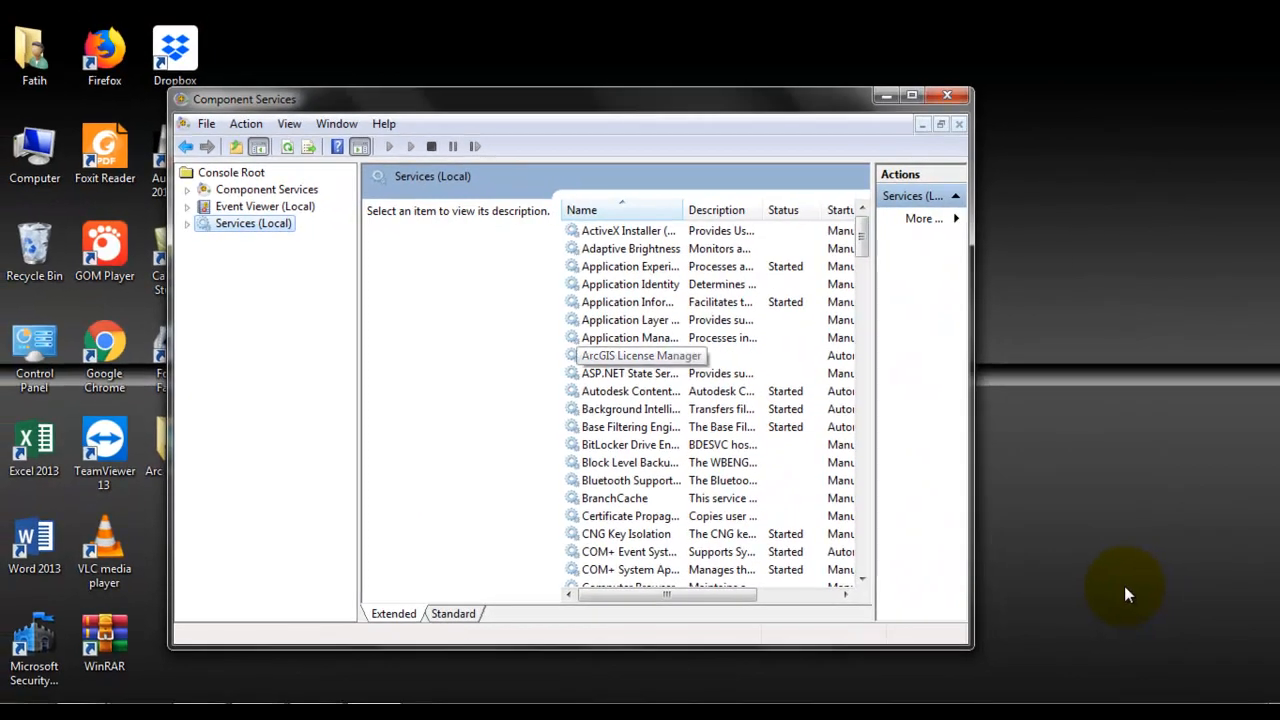
# Start and then stop the ArcGIS License Manager service, and close Component Services
pyautogui.write('arc')
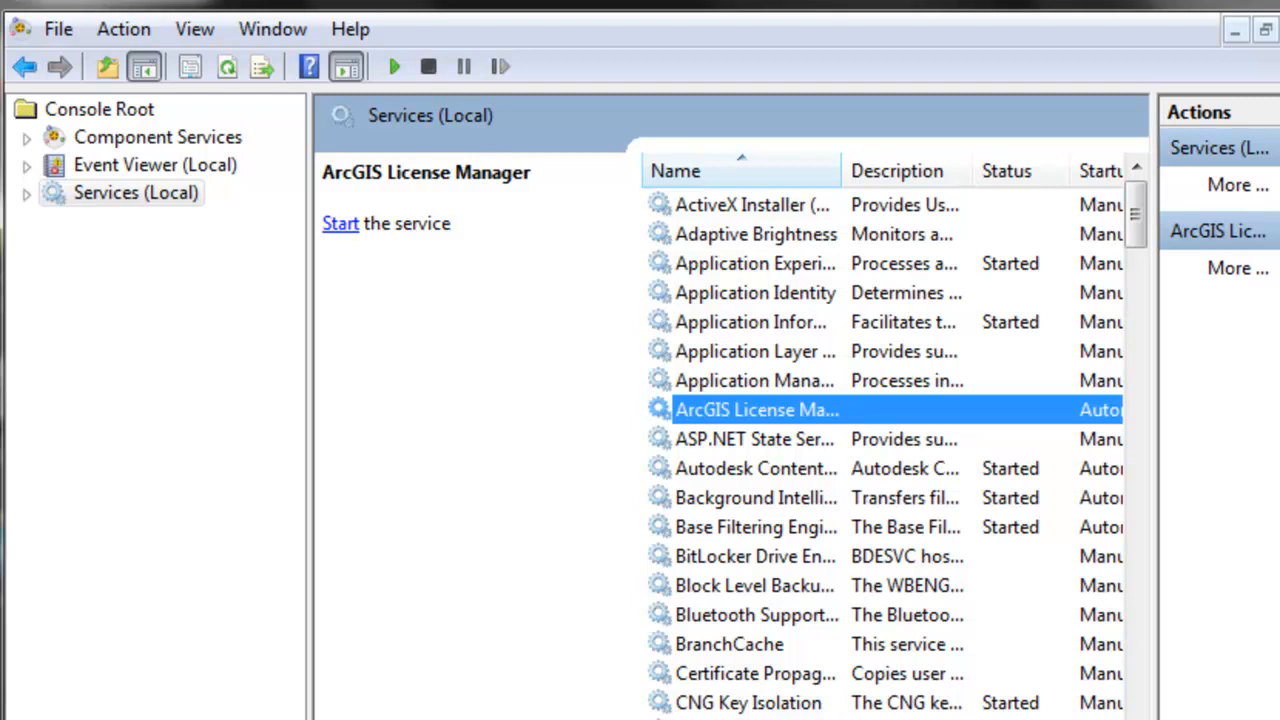
pyautogui.click(340, 223)
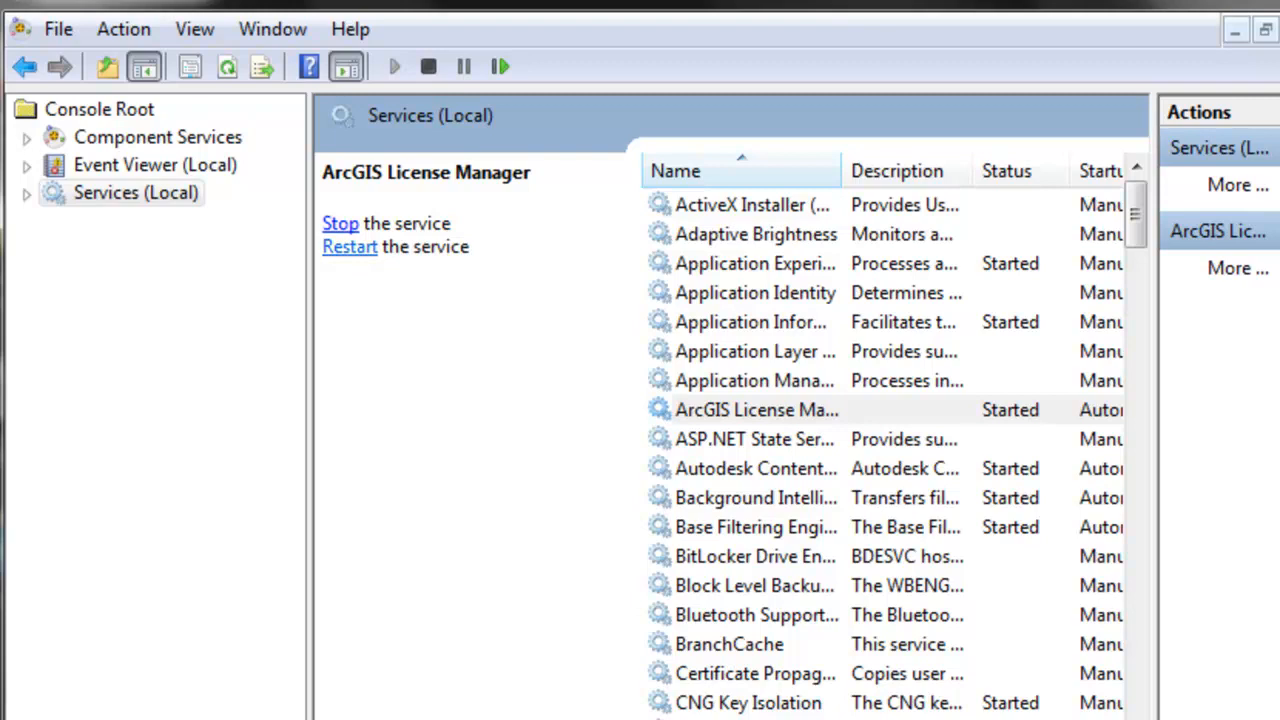
pyautogui.click(340, 223)
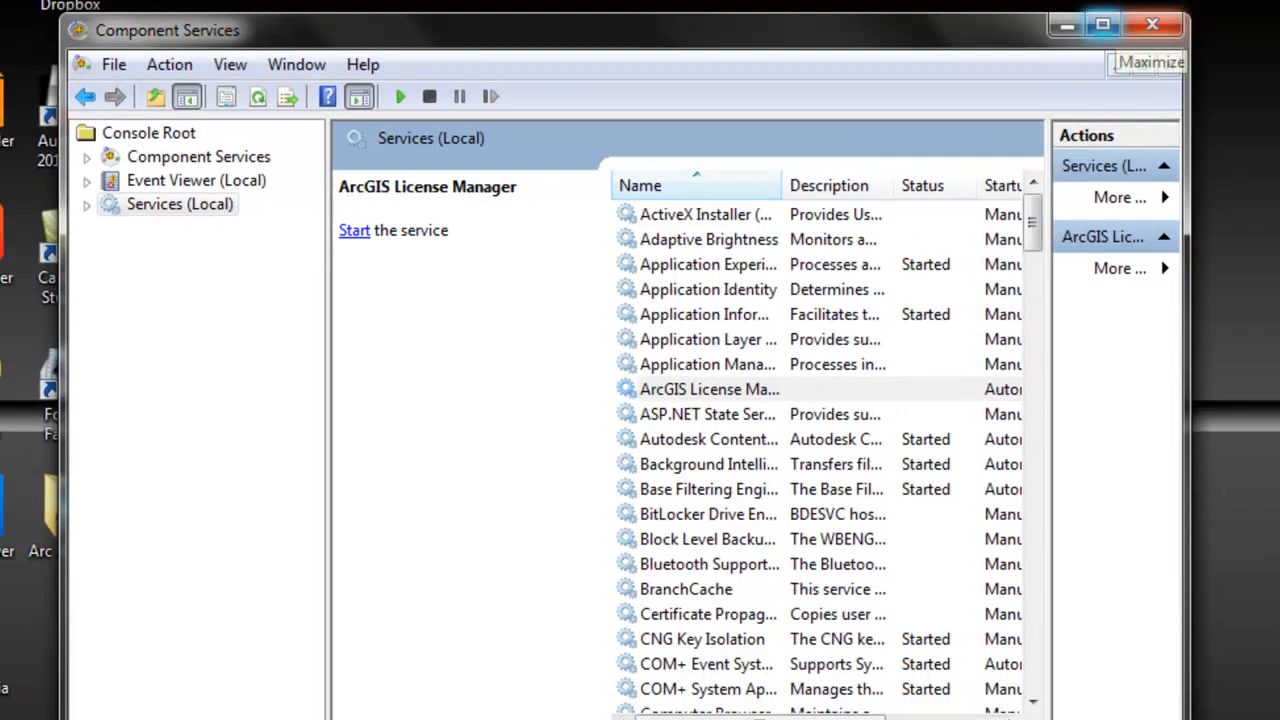
pyautogui.click(1235, 31)
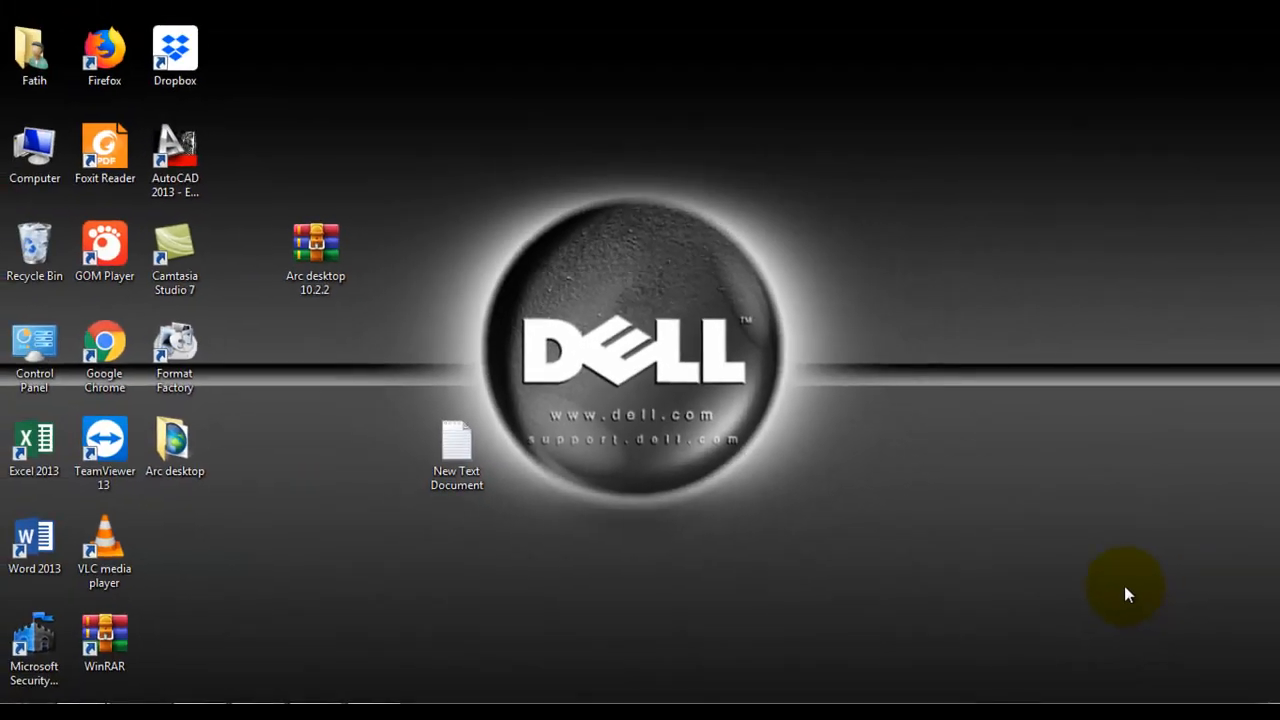
# Paste the copied ARCGIS and service files into the License10.2 bin folder, replacing the existing ones with administrator permission for all items
pyautogui.moveTo(132, 711)
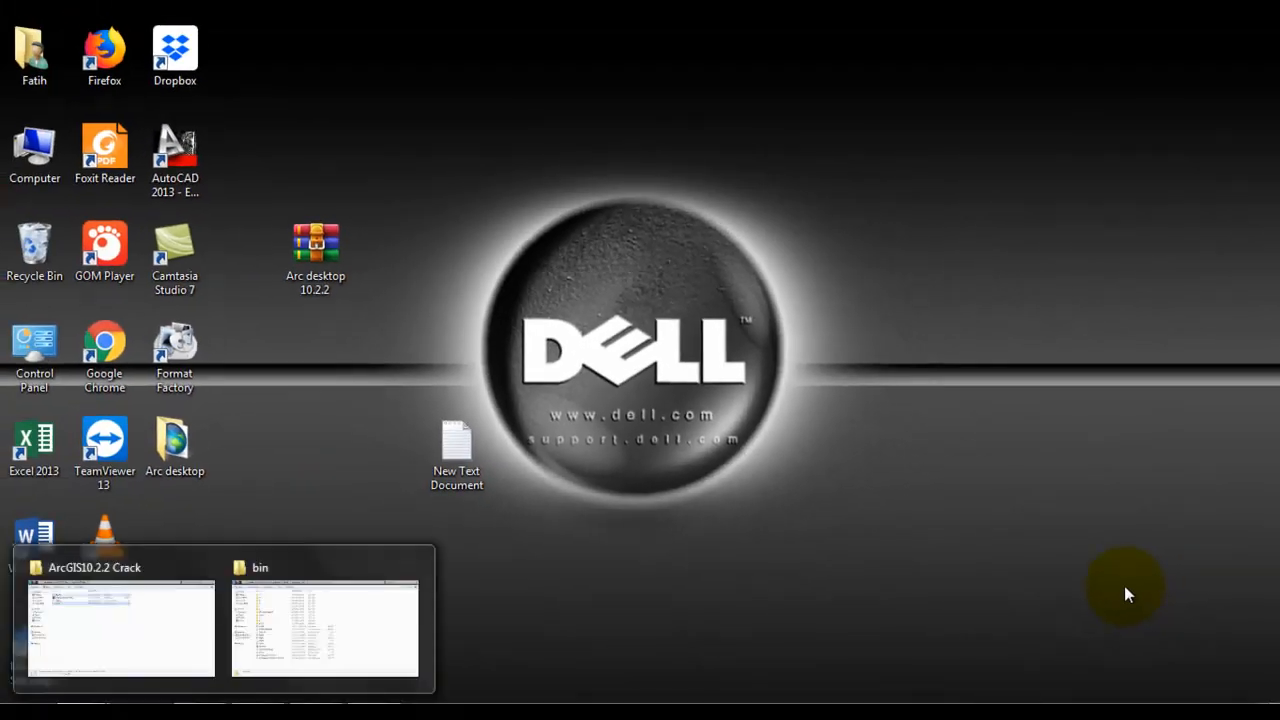
pyautogui.click(327, 624)
pyautogui.rightClick(800, 229)
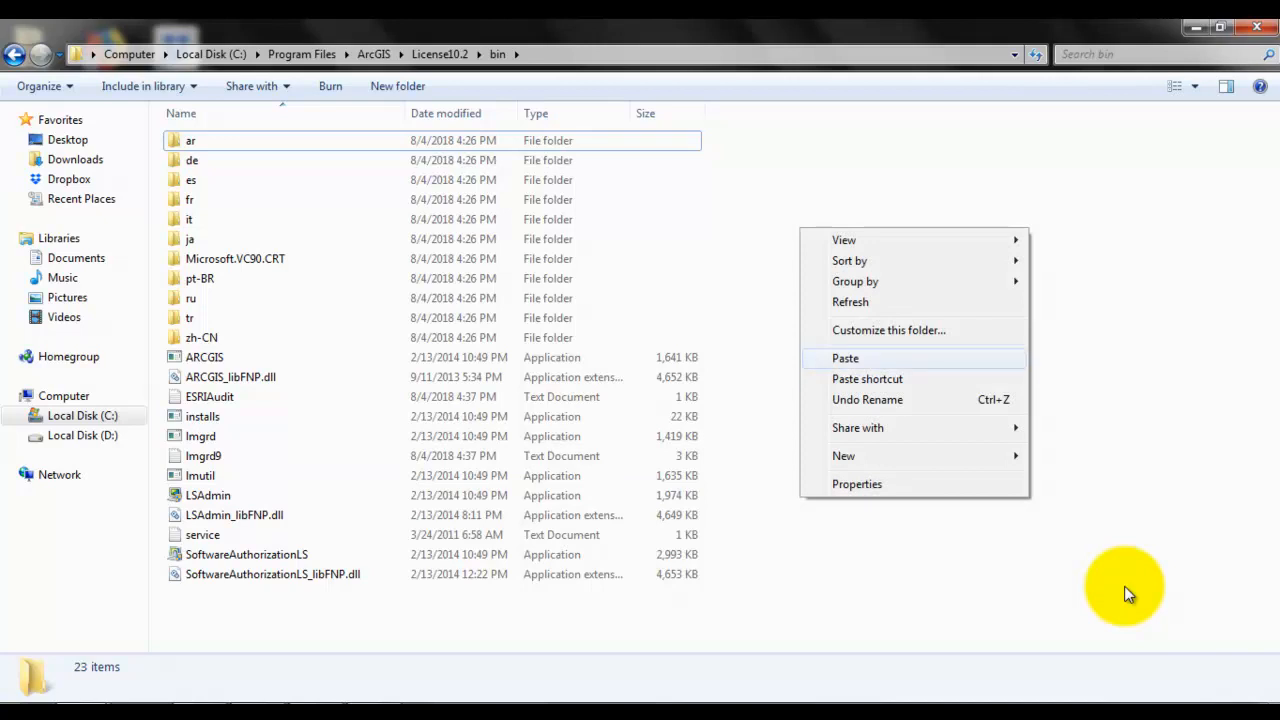
pyautogui.click(845, 358)
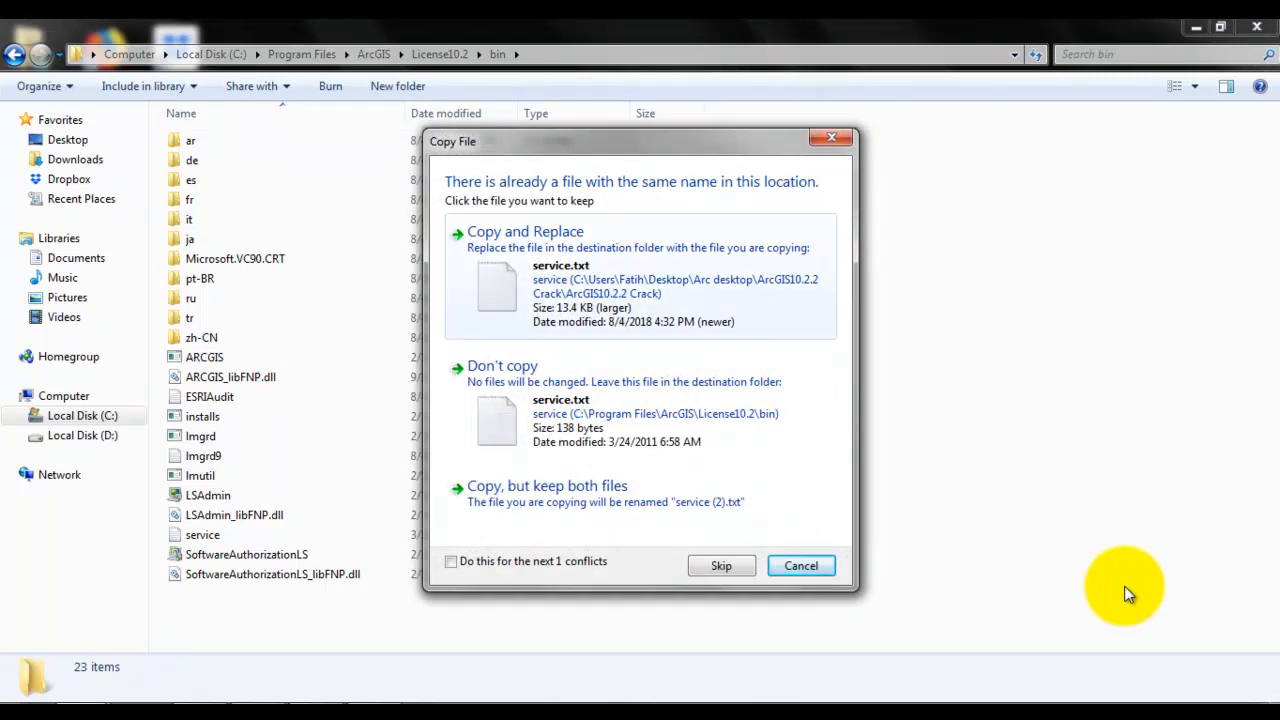
pyautogui.press('Return')
pyautogui.press('Return')
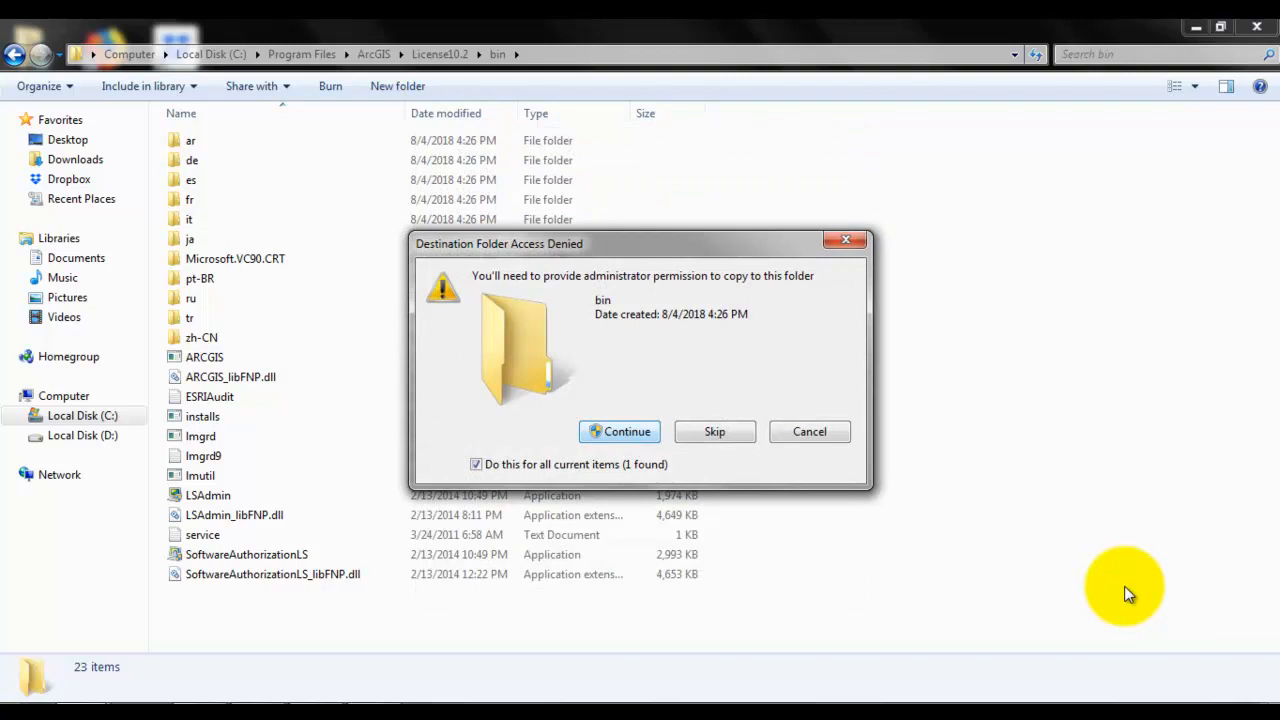
pyautogui.press('Return')
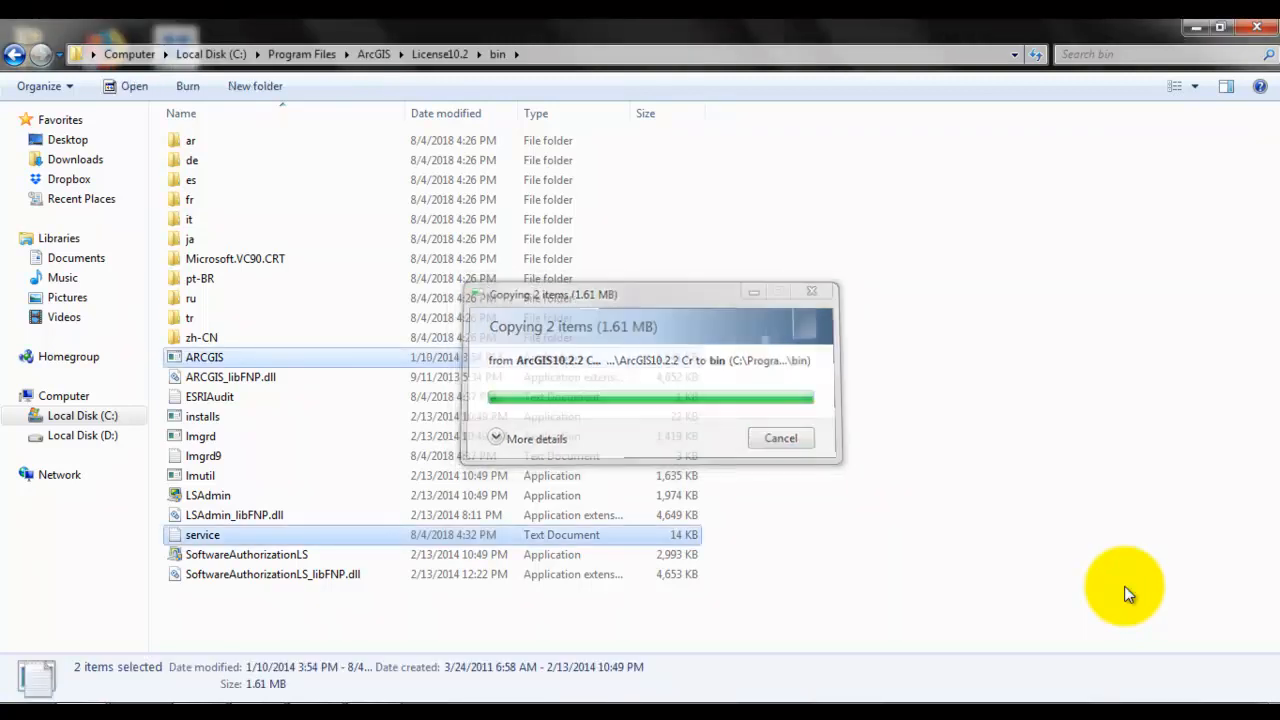
pyautogui.click(1126, 592)
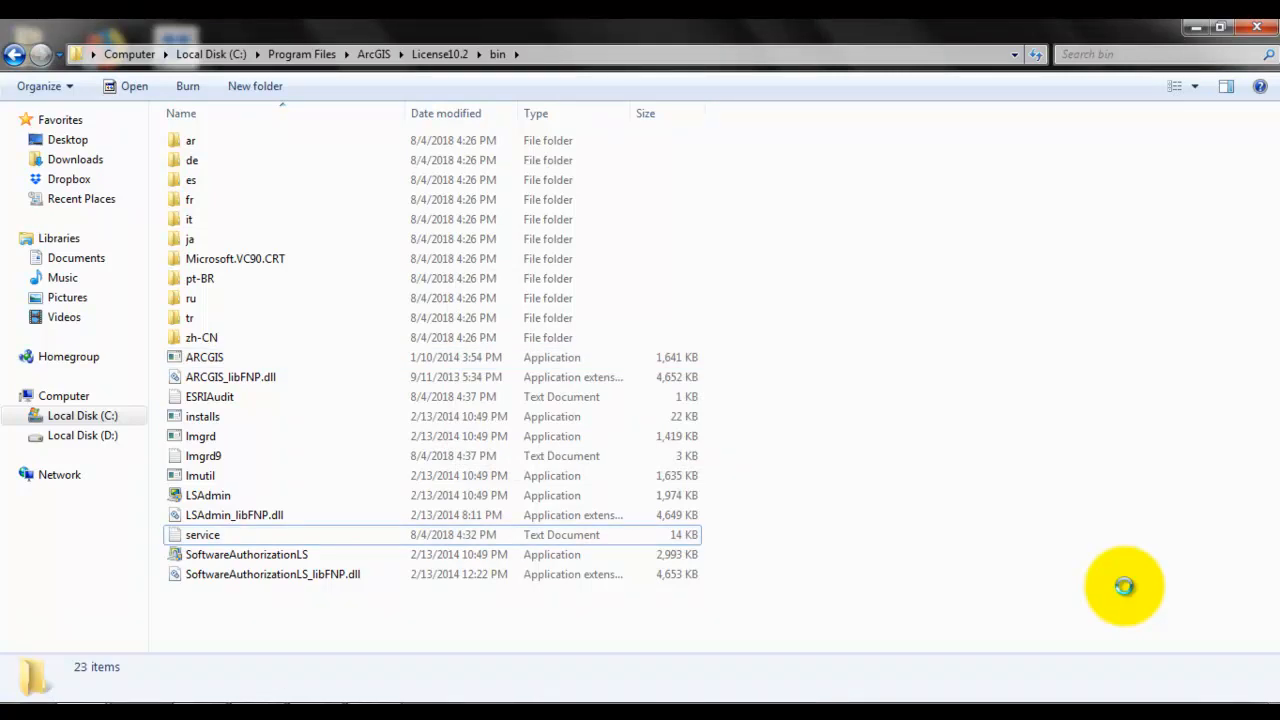
# Refresh the License10.2 bin folder and launch the LSAdmin application
pyautogui.rightClick(1124, 588)
pyautogui.press('e')
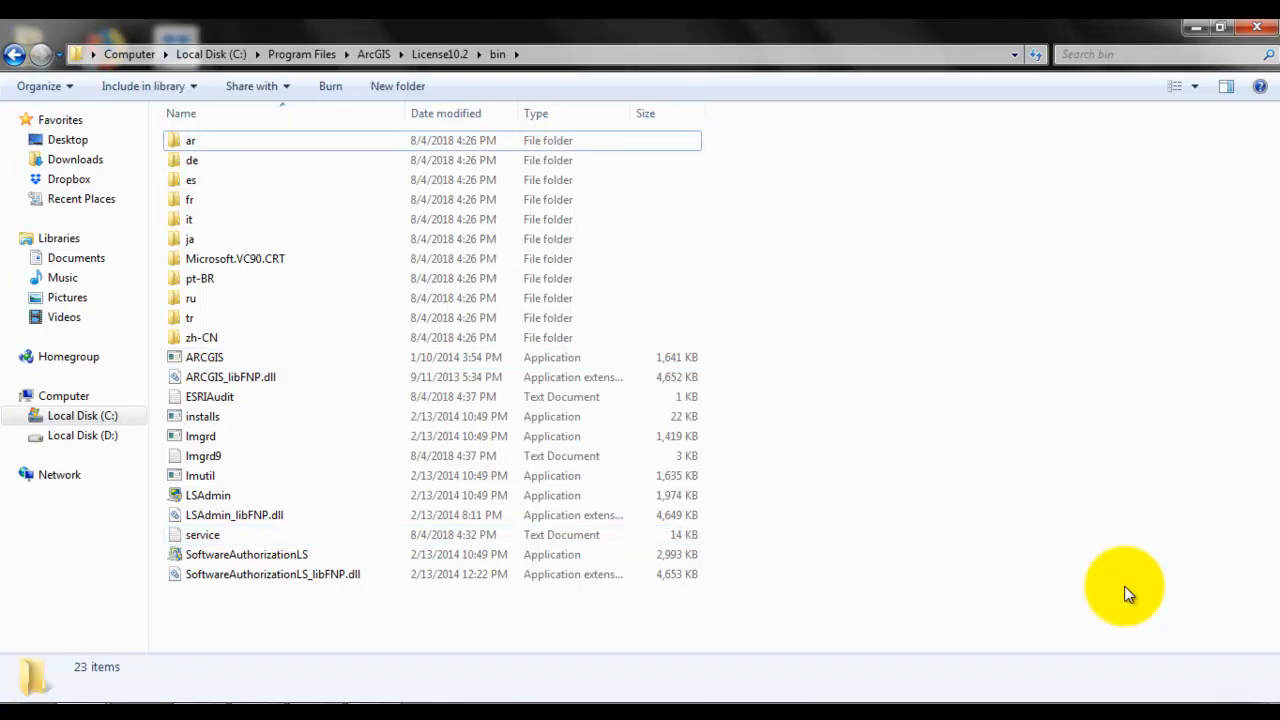
pyautogui.rightClick(1128, 594)
pyautogui.press('e')
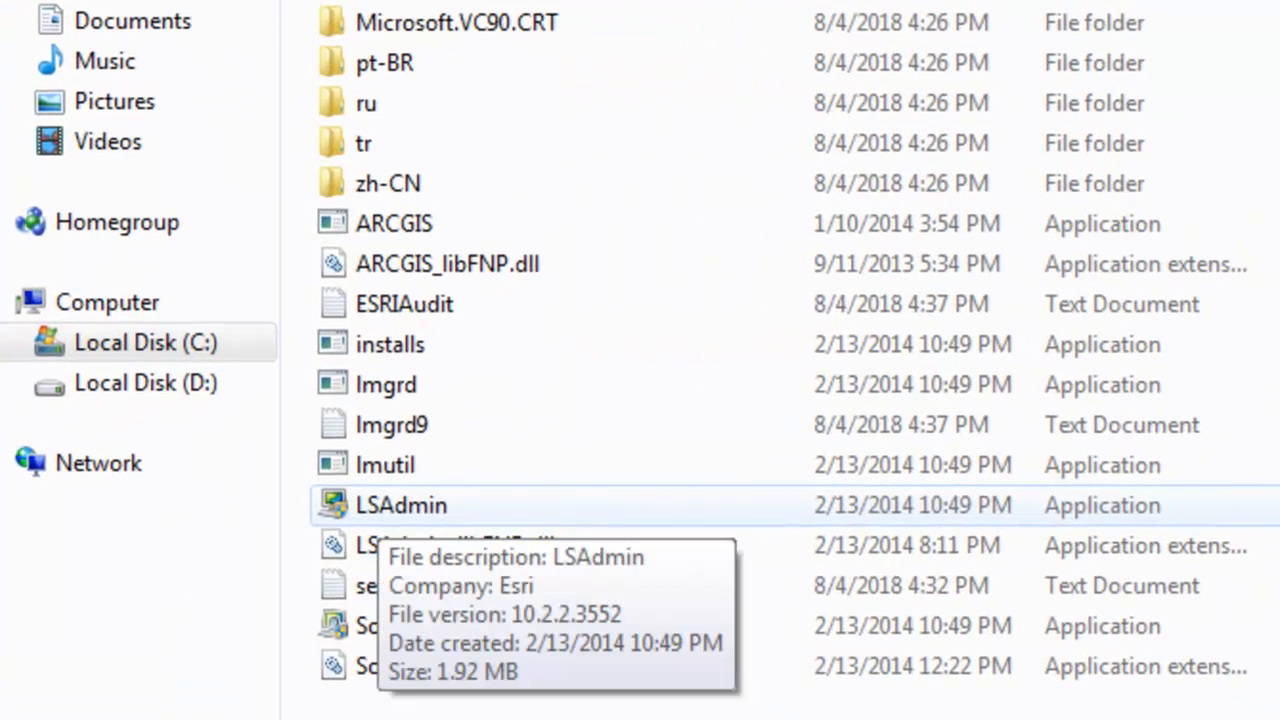
pyautogui.click(401, 505)
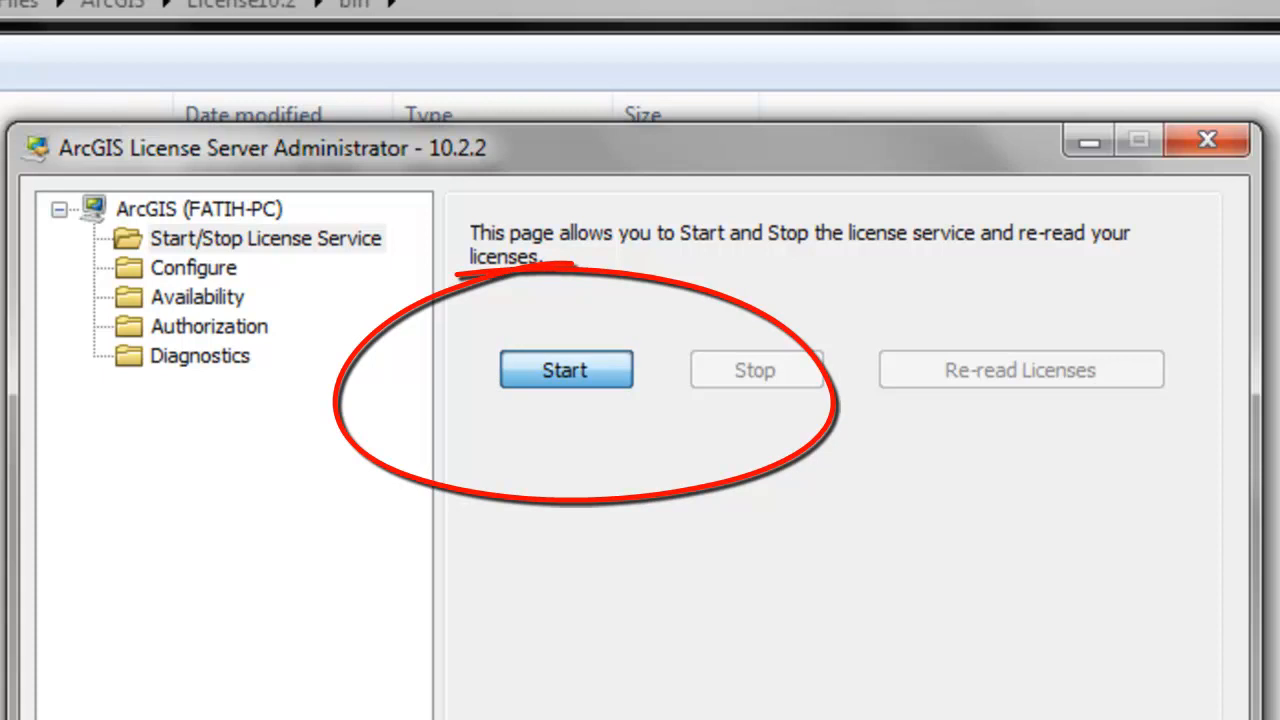
# Start the license service and re-read the licenses, closing the License Server Administrator and the bin folder when done
pyautogui.press('Return')
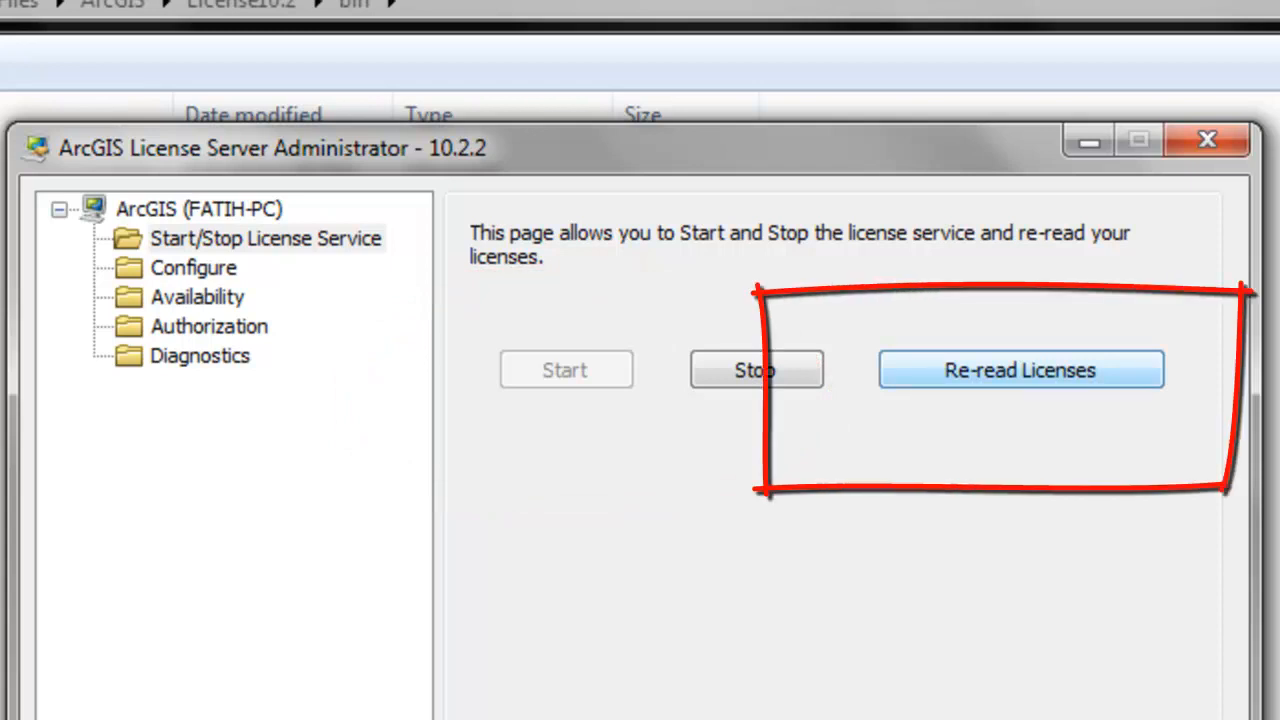
pyautogui.press('Return')
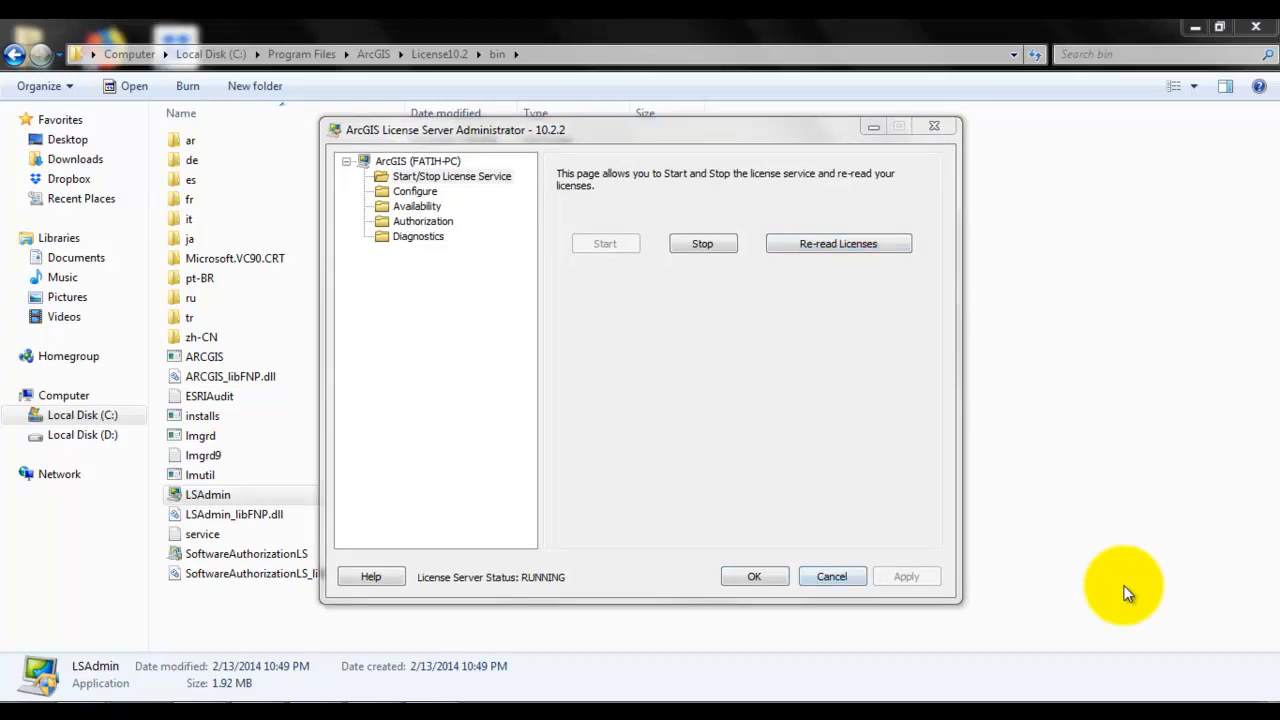
pyautogui.press('Return')
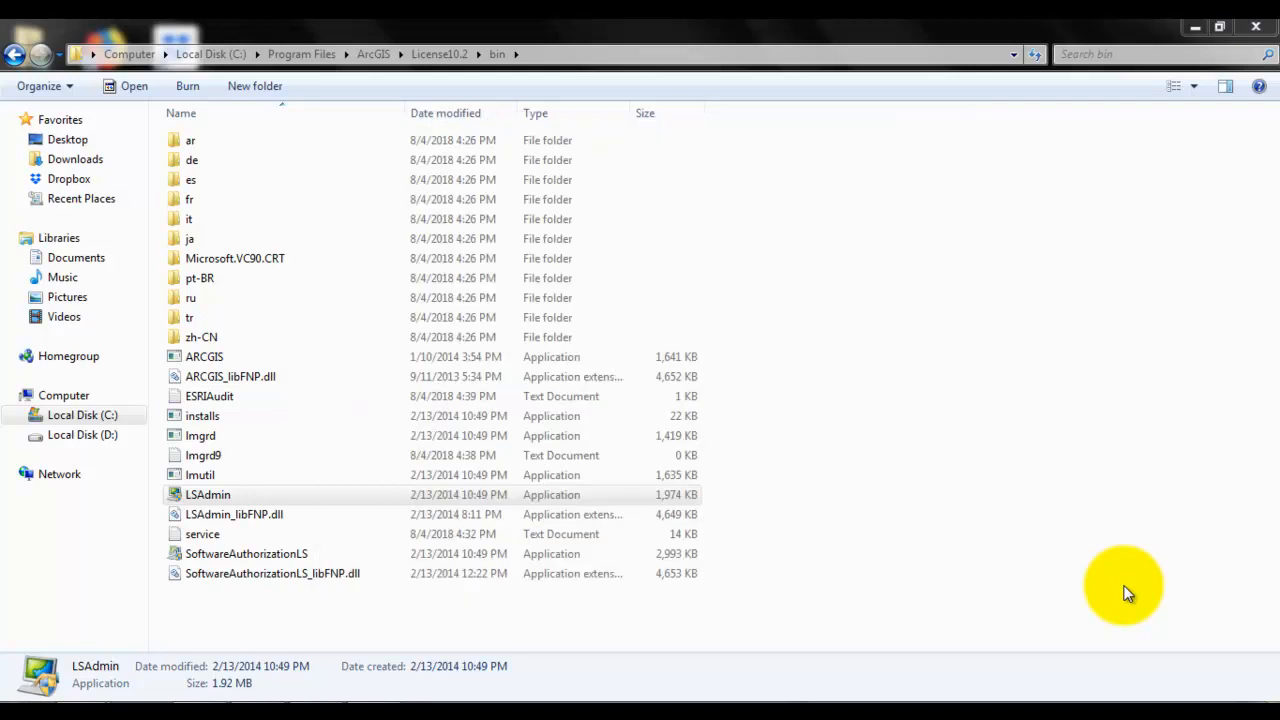
pyautogui.hotkey('alt', 'F4')
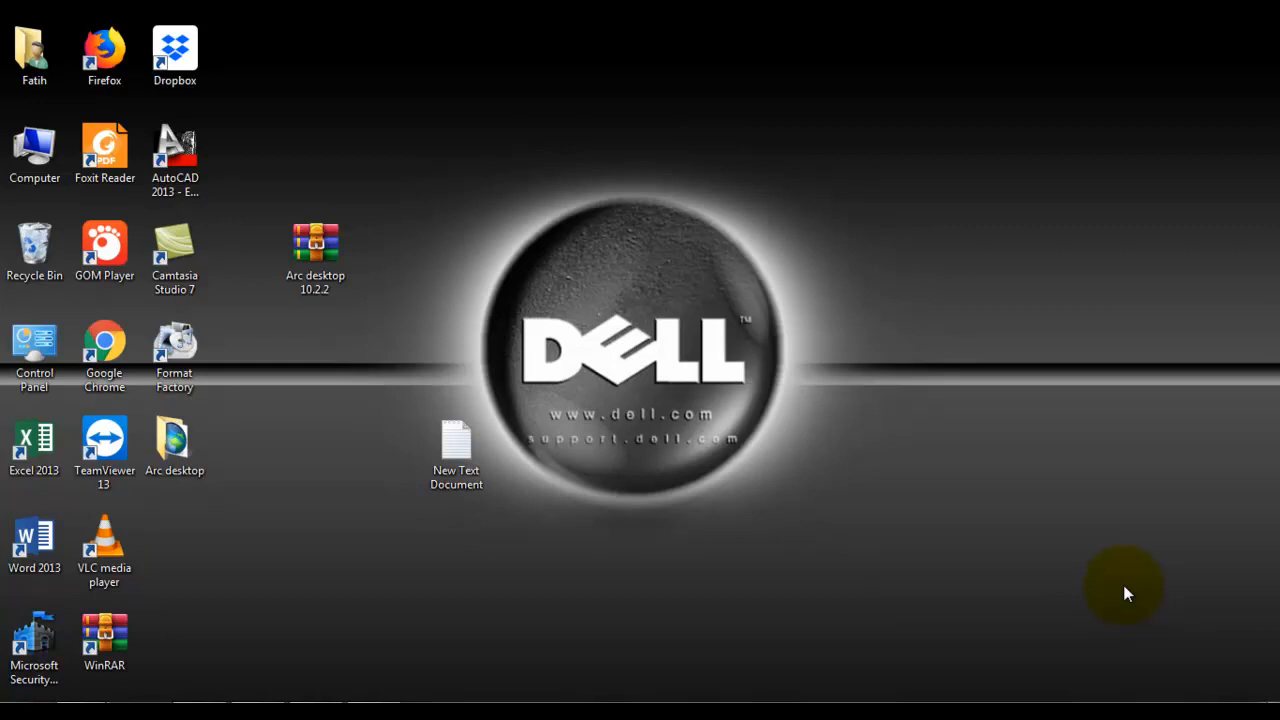
# Open ArcGIS Administrator from the installed ArcGIS programs and show its Desktop software product settings
pyautogui.press('super')
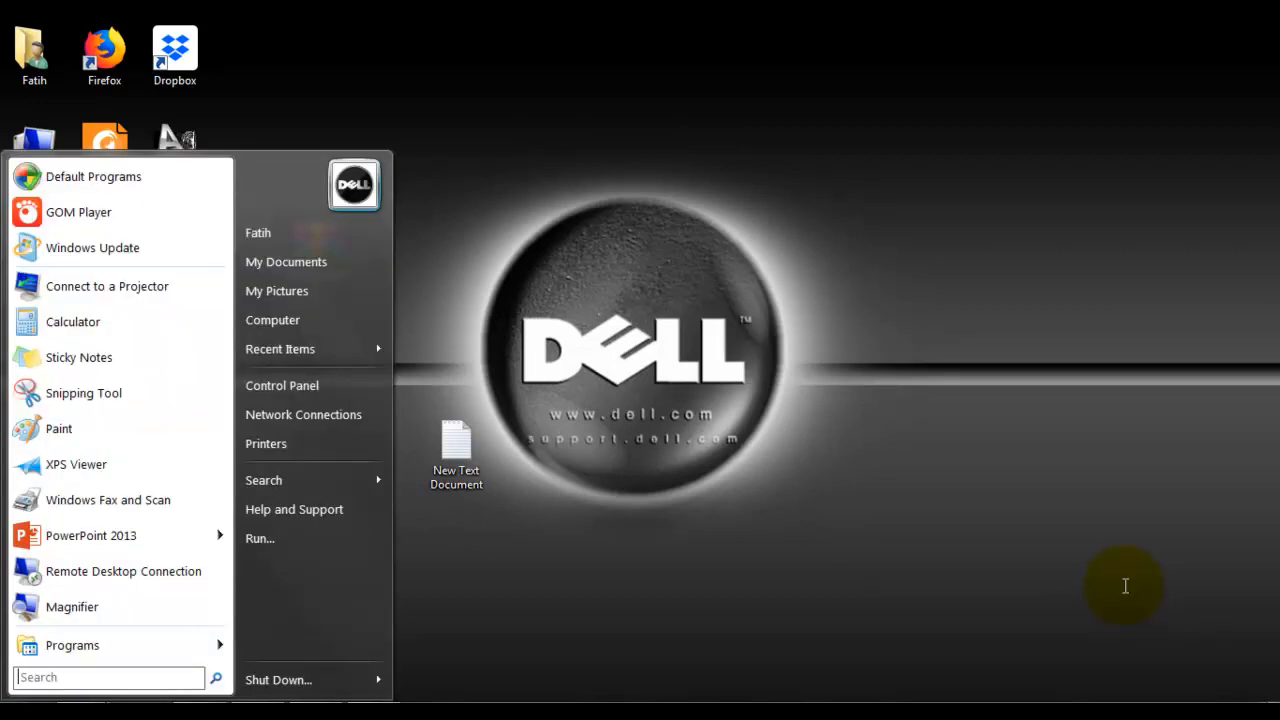
pyautogui.press('Up')
pyautogui.press('Right')
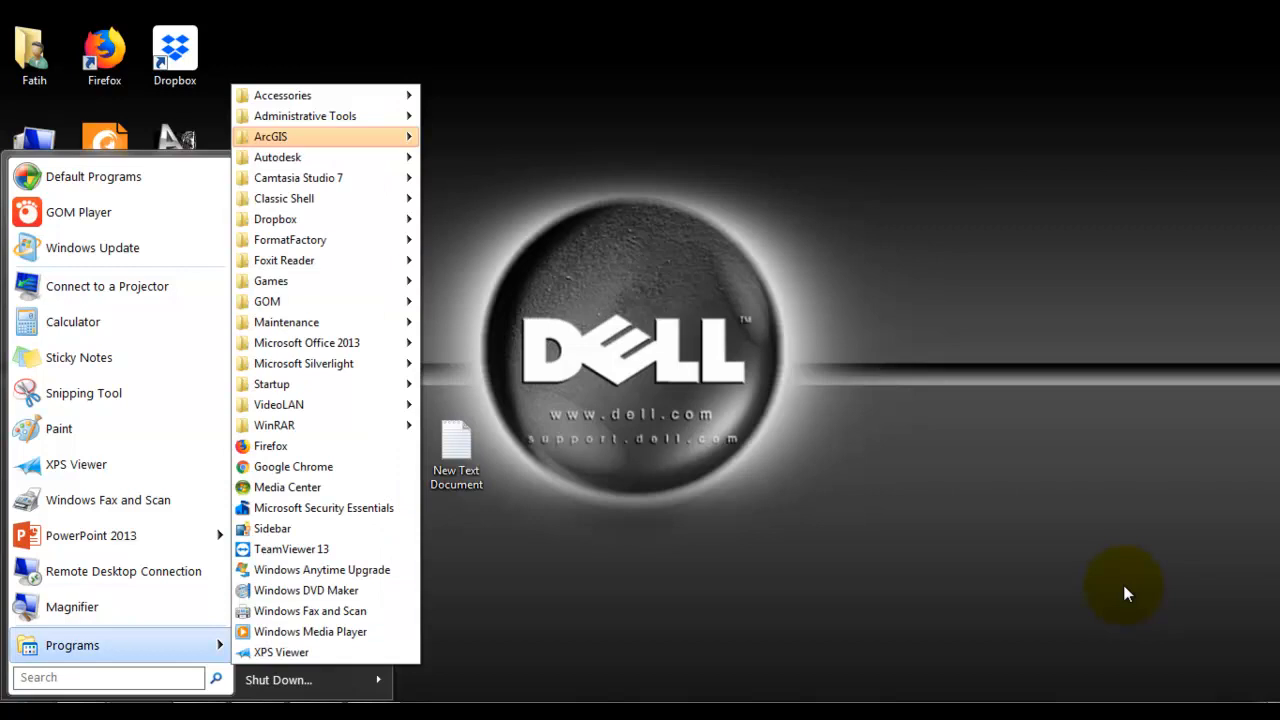
pyautogui.press('Right')
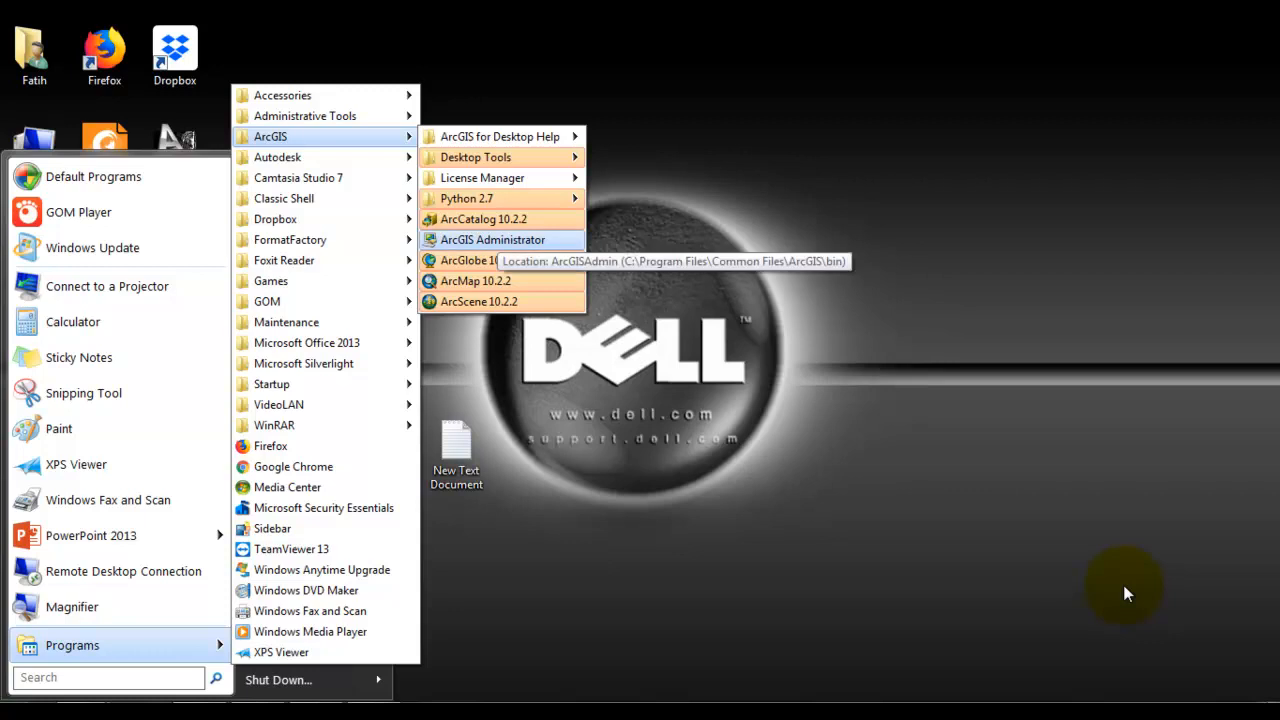
pyautogui.press('Return')
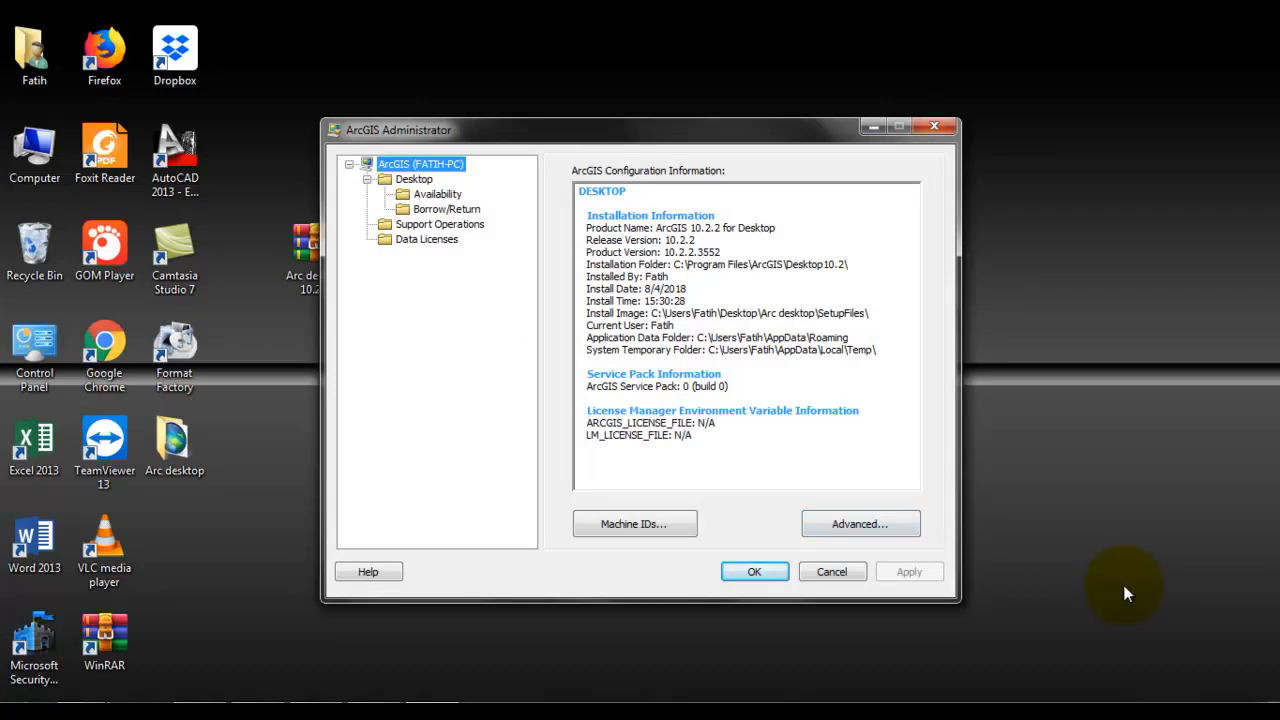
pyautogui.press('Down')
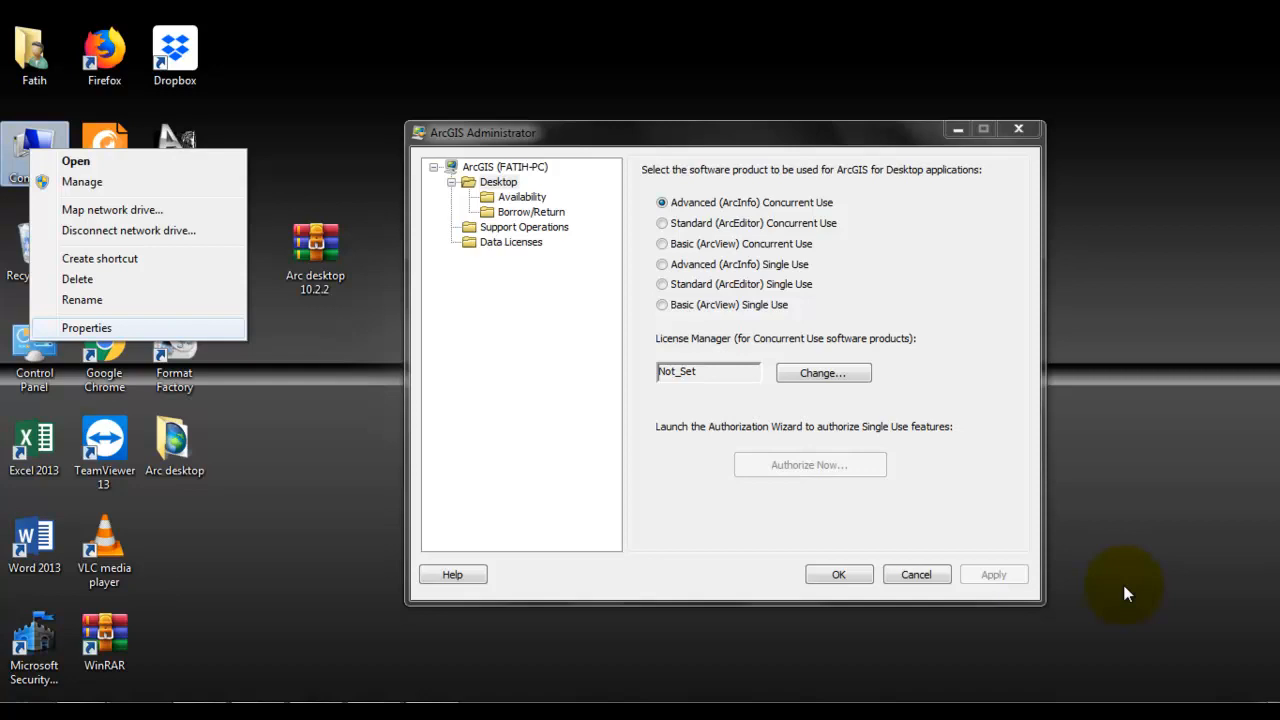
# Copy the full computer name from the computer's System Properties and close the system windows
pyautogui.press('Return')
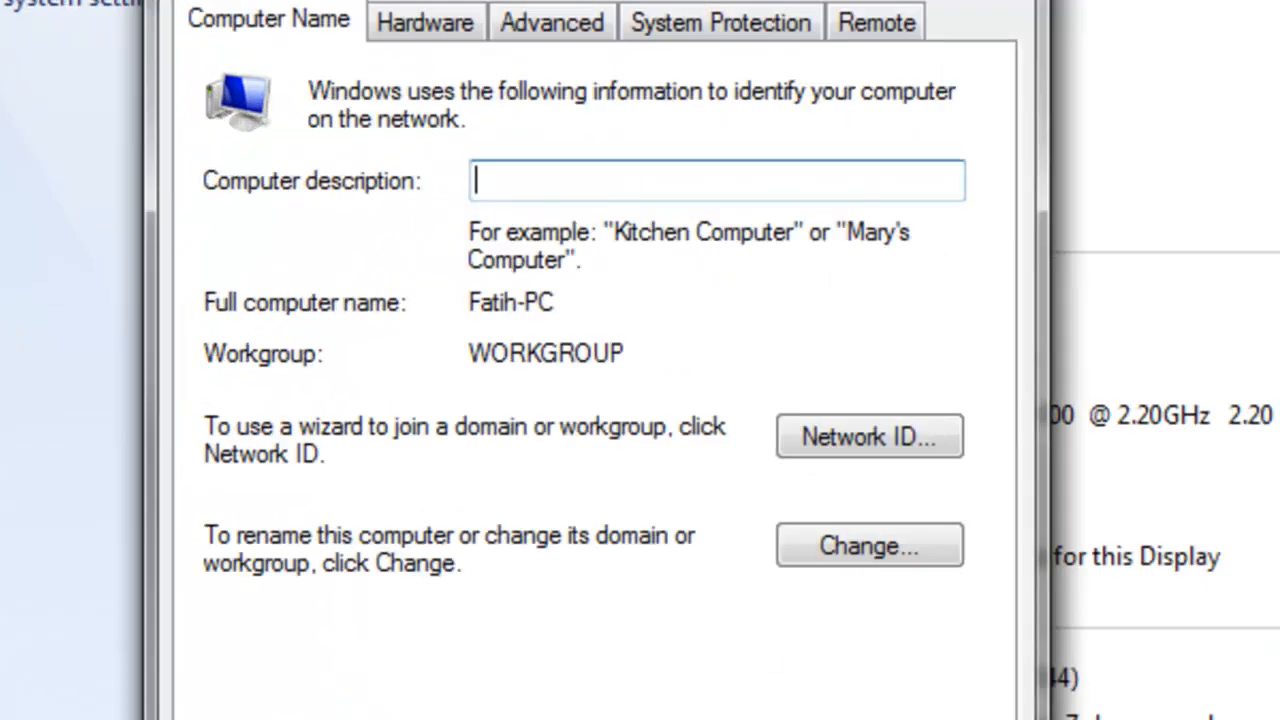
pyautogui.press('Tab')
pyautogui.press('super+c')
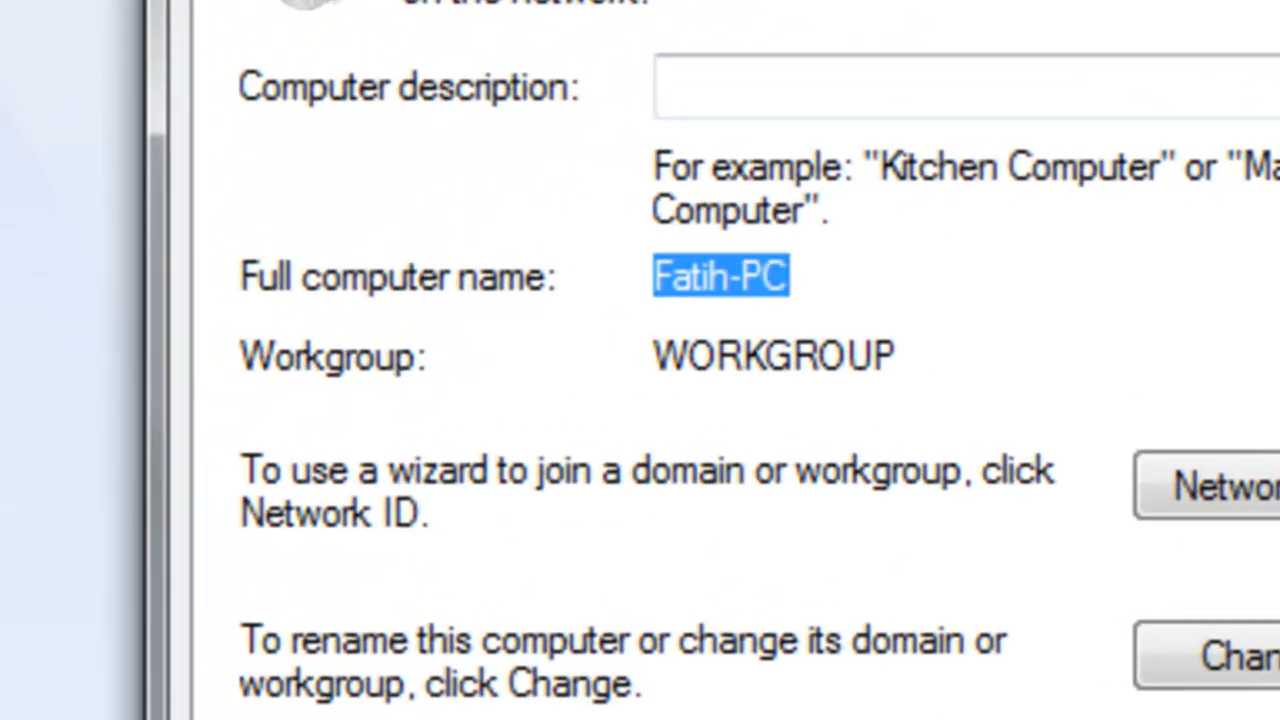
pyautogui.rightClick(795, 270)
pyautogui.press('Escape')
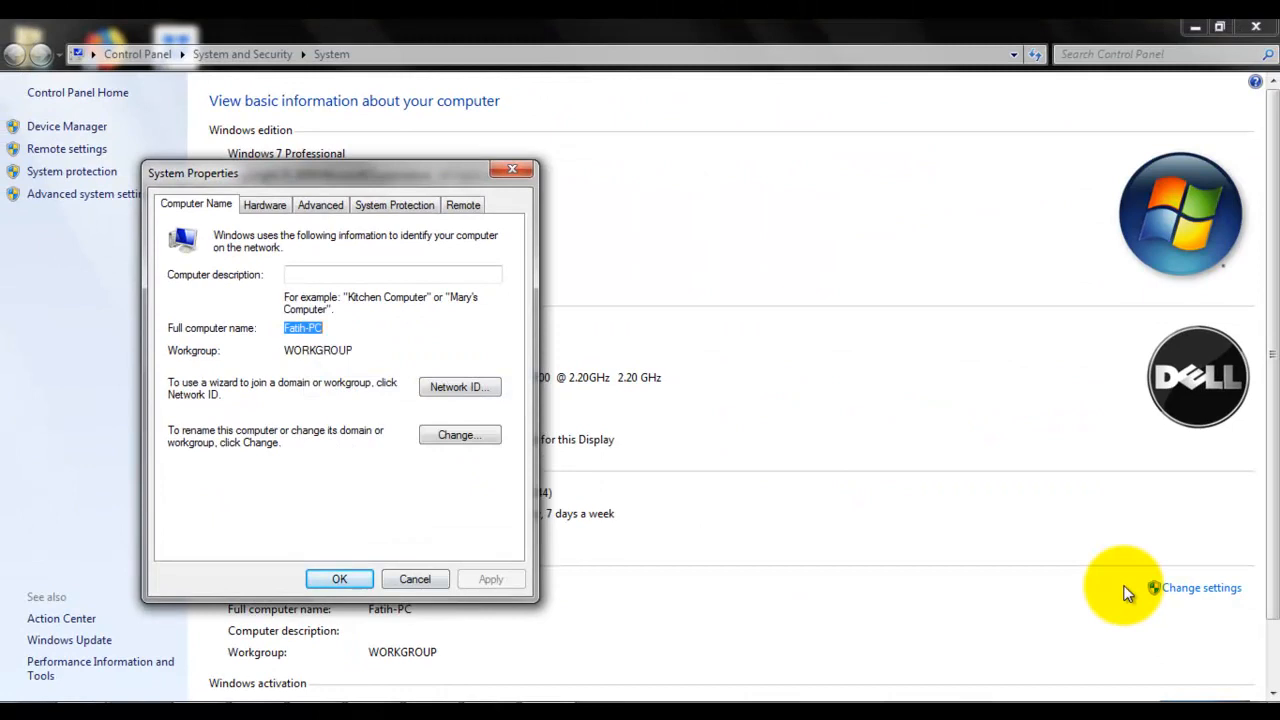
pyautogui.press('Escape')
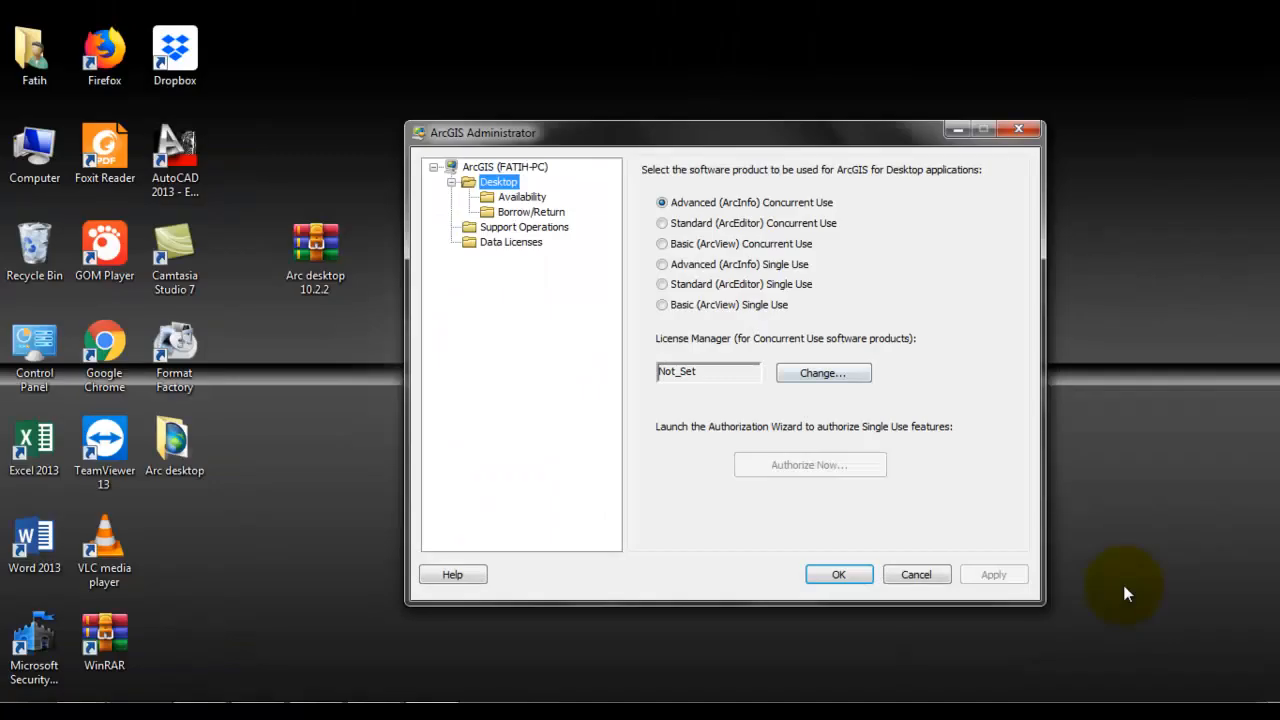
# Change the License Manager for concurrent use products from Not_Set to the copied full computer name
pyautogui.hotkey('alt', 'c')
pyautogui.click(600, 278)
pyautogui.doubleClick(600, 278)
pyautogui.rightClick(600, 268)
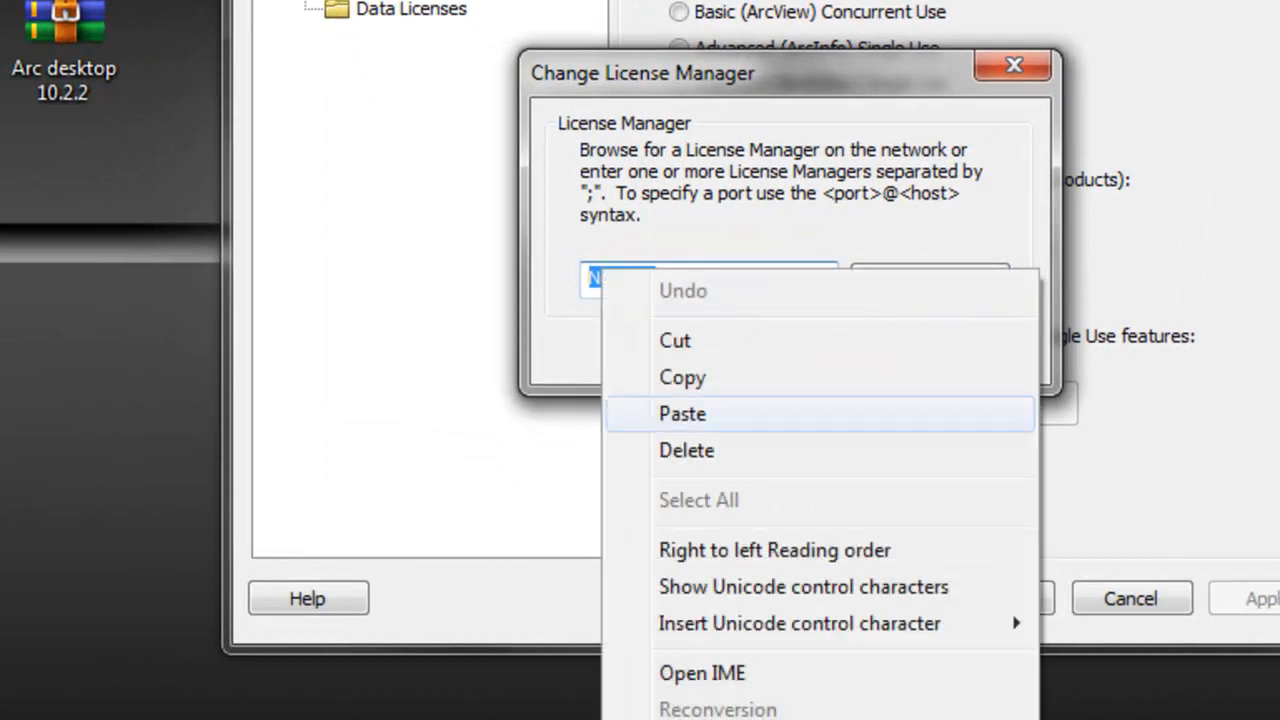
pyautogui.click(683, 413)
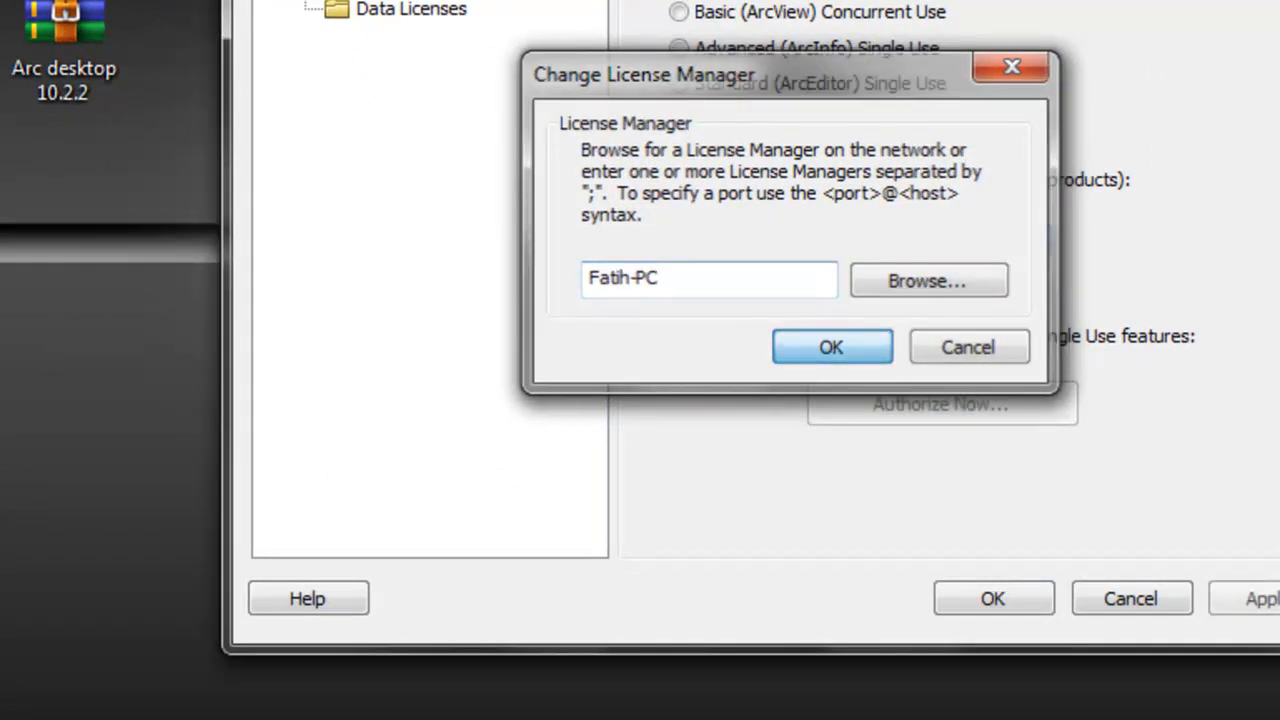
pyautogui.press('Return')
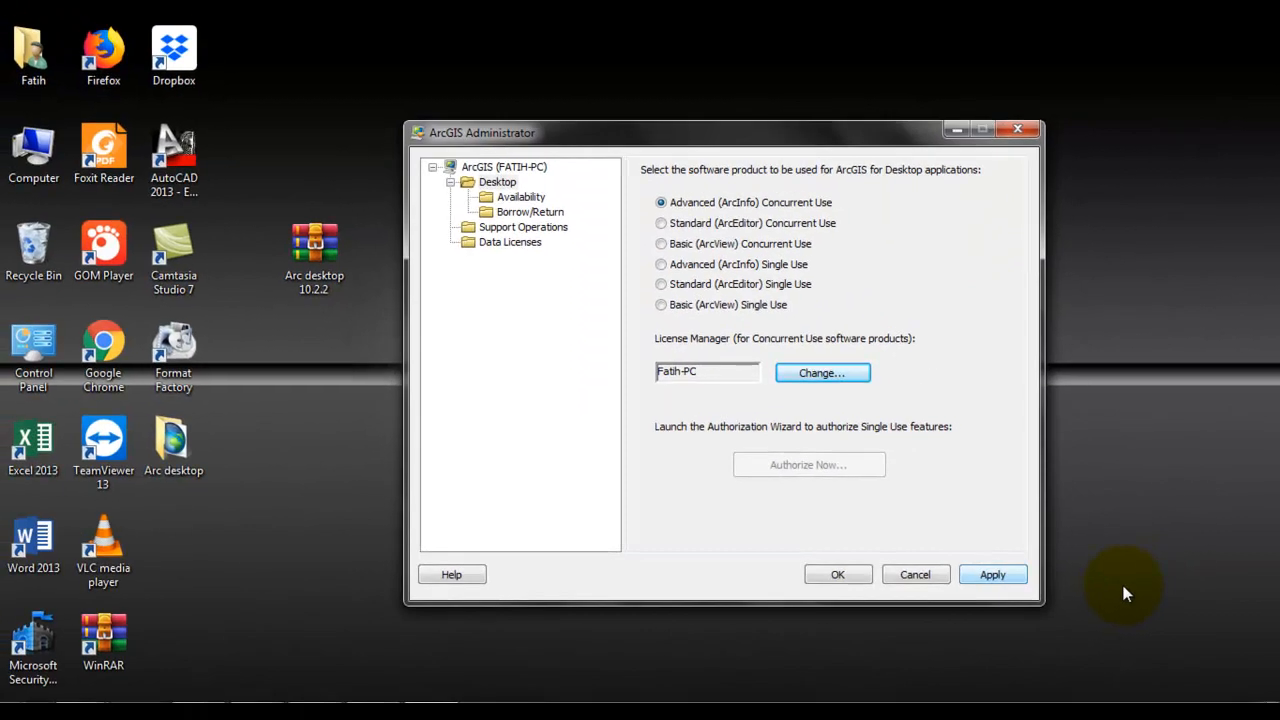
# Apply the License Manager change and check the available Desktop licenses, closing ArcGIS Administrator when done
pyautogui.hotkey('alt', 'a')
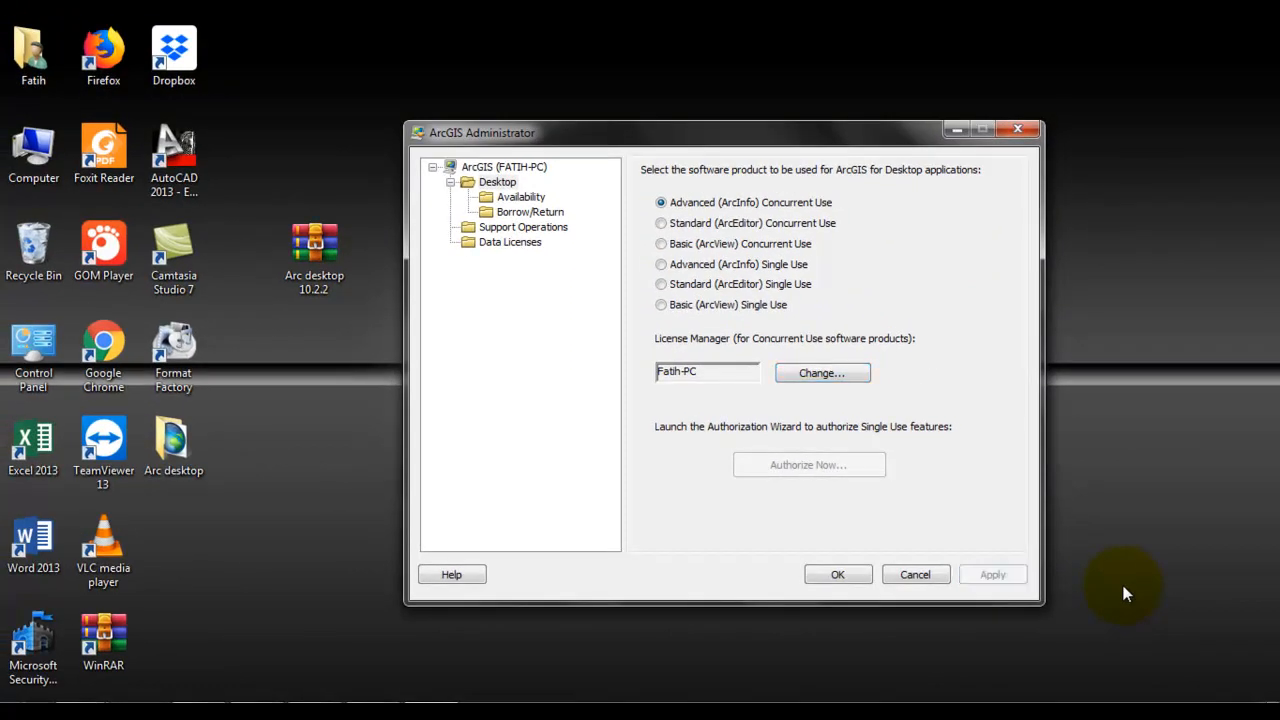
pyautogui.press('Down')
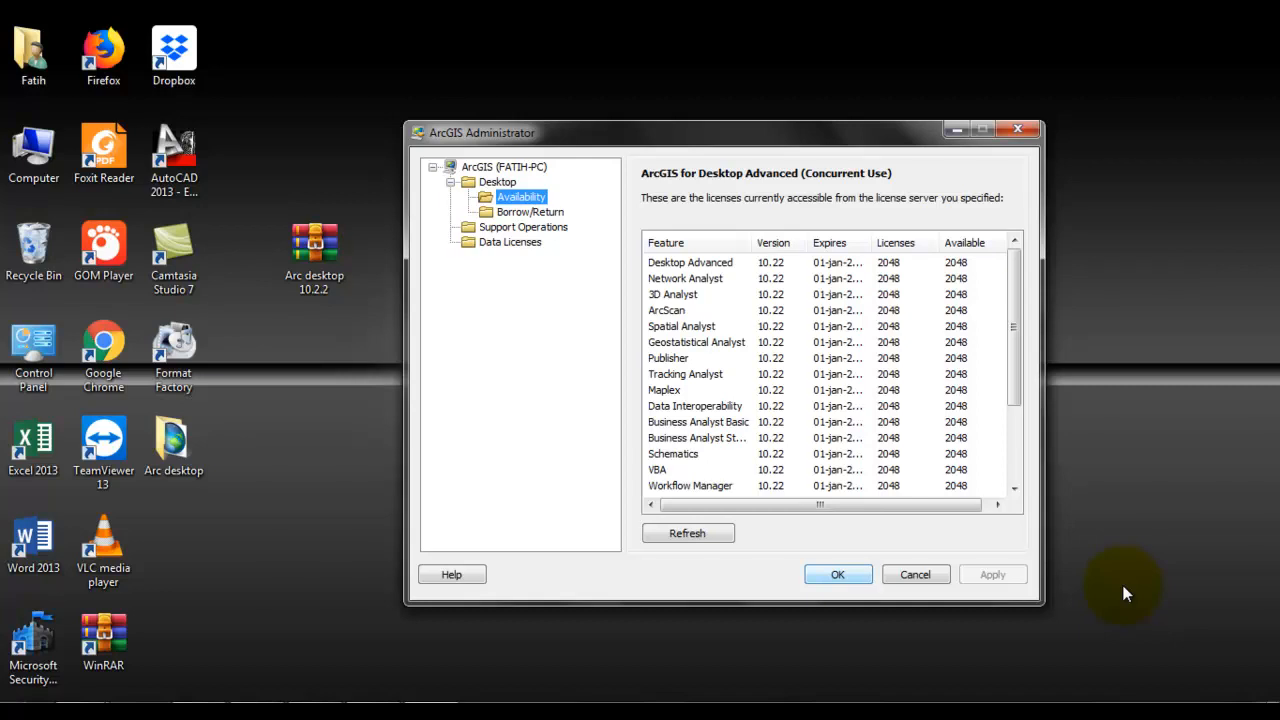
pyautogui.press('Home')
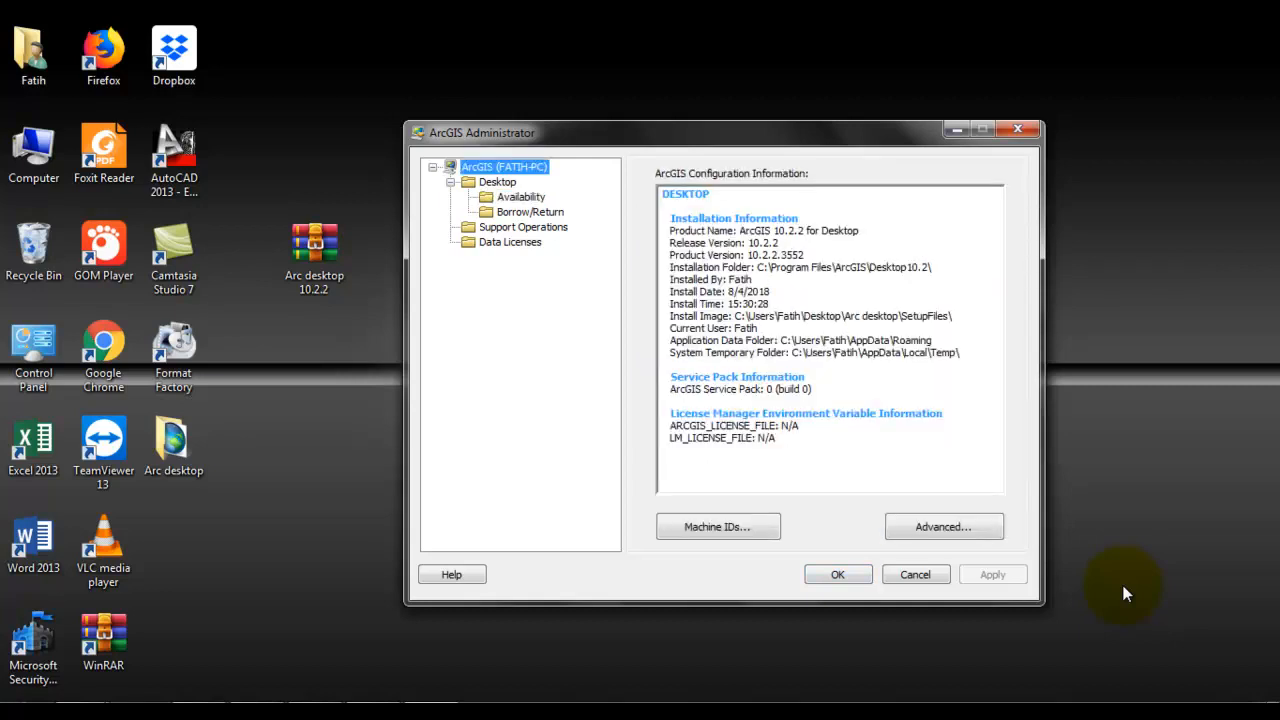
pyautogui.press('Escape')
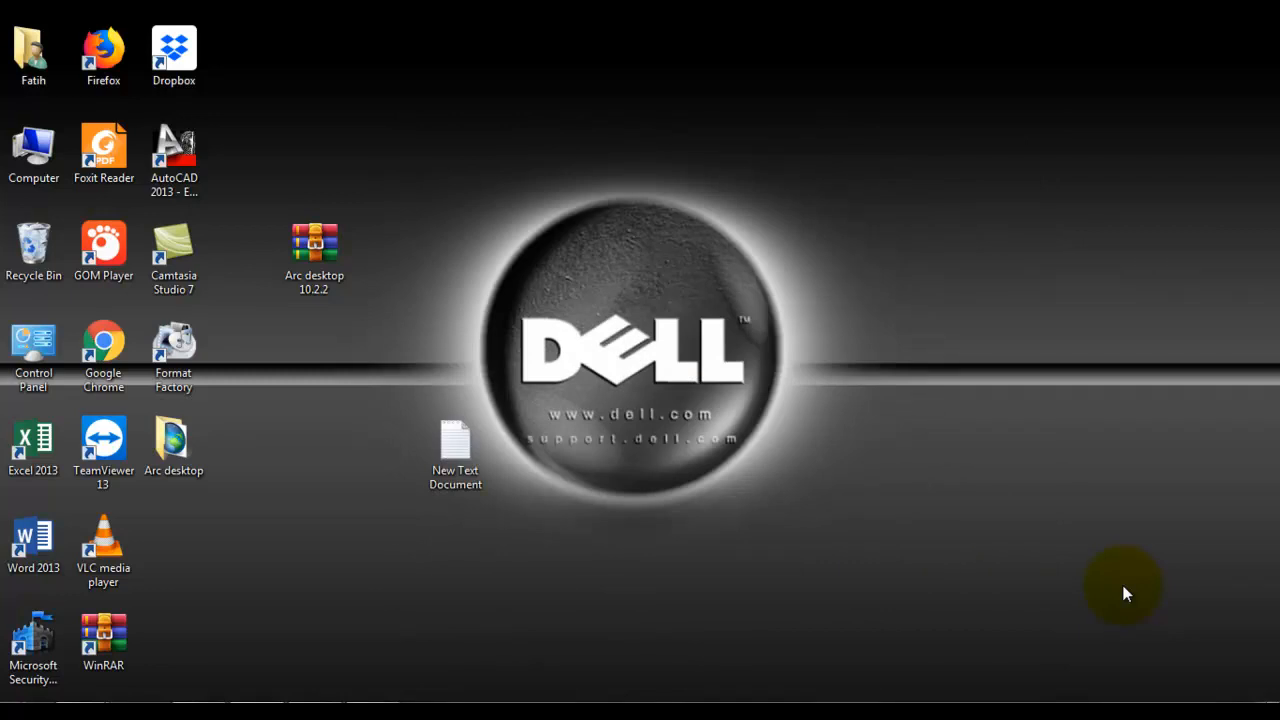
pyautogui.press('super')
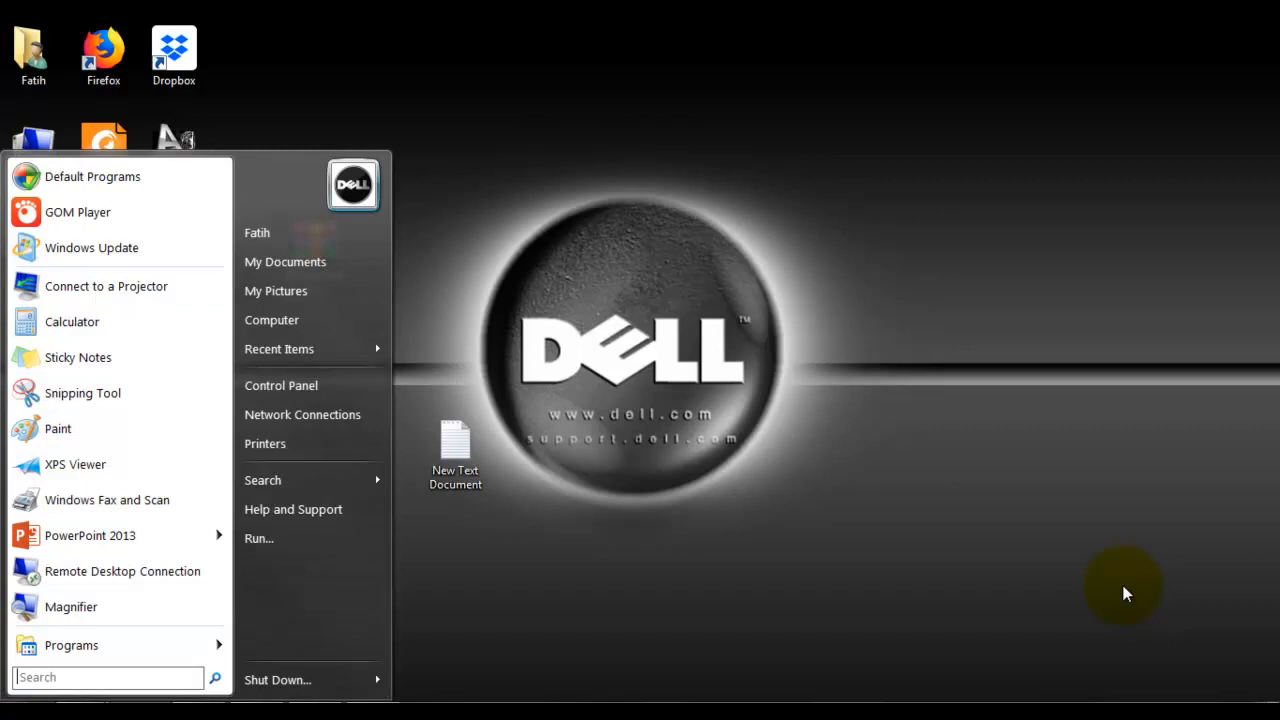
pyautogui.press('Up')
pyautogui.press('Right')
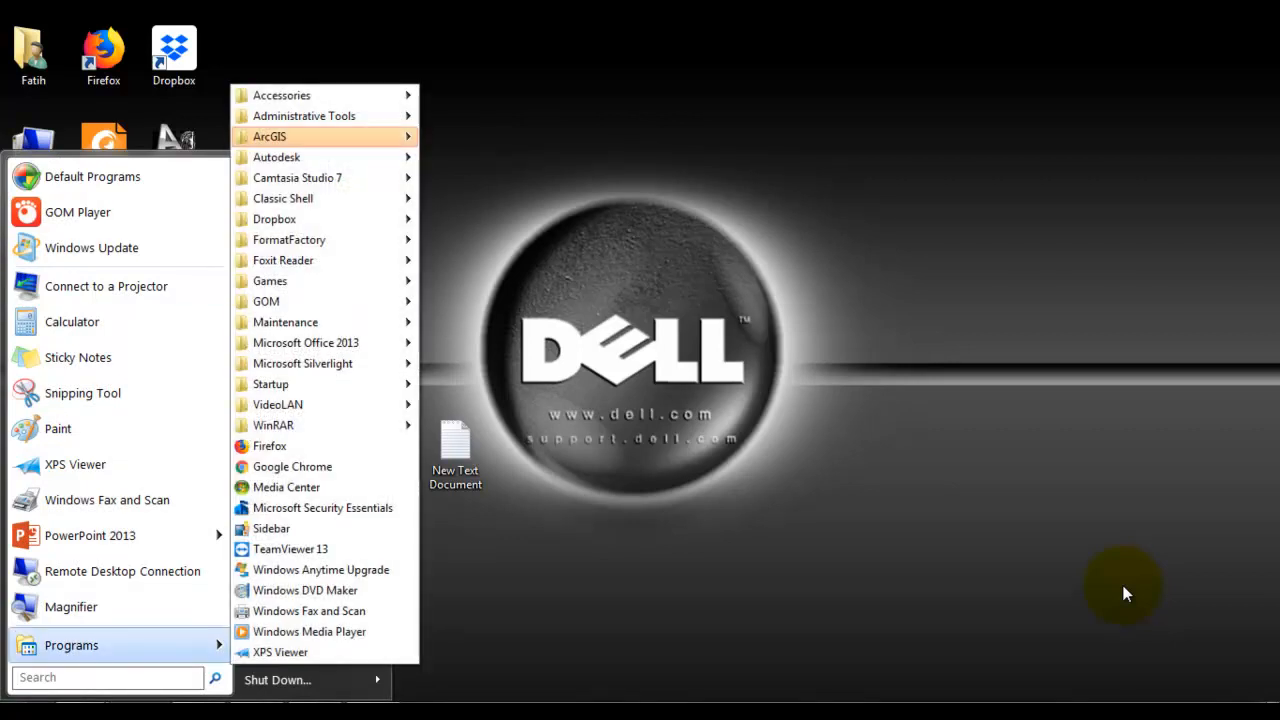
pyautogui.press('Right')
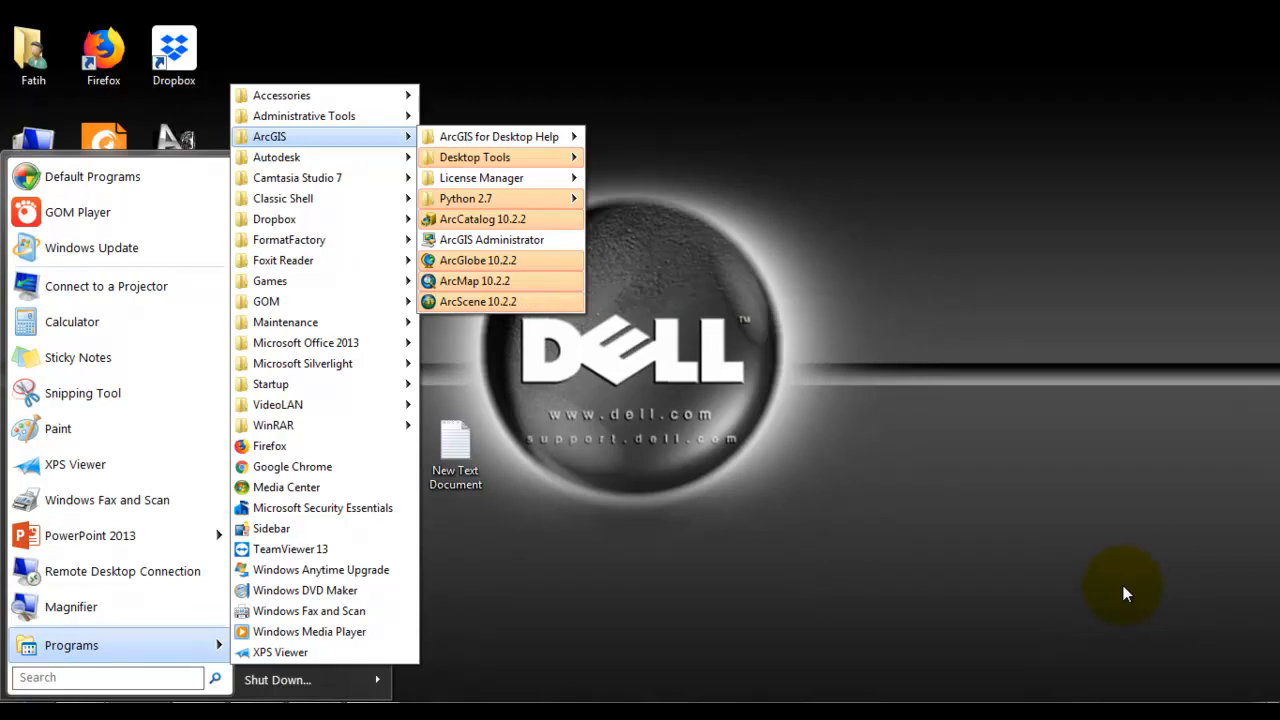
# Switch to Component Services, check the ArcGIS License Manager service and close the window
pyautogui.hotkey('alt', 'Tab')
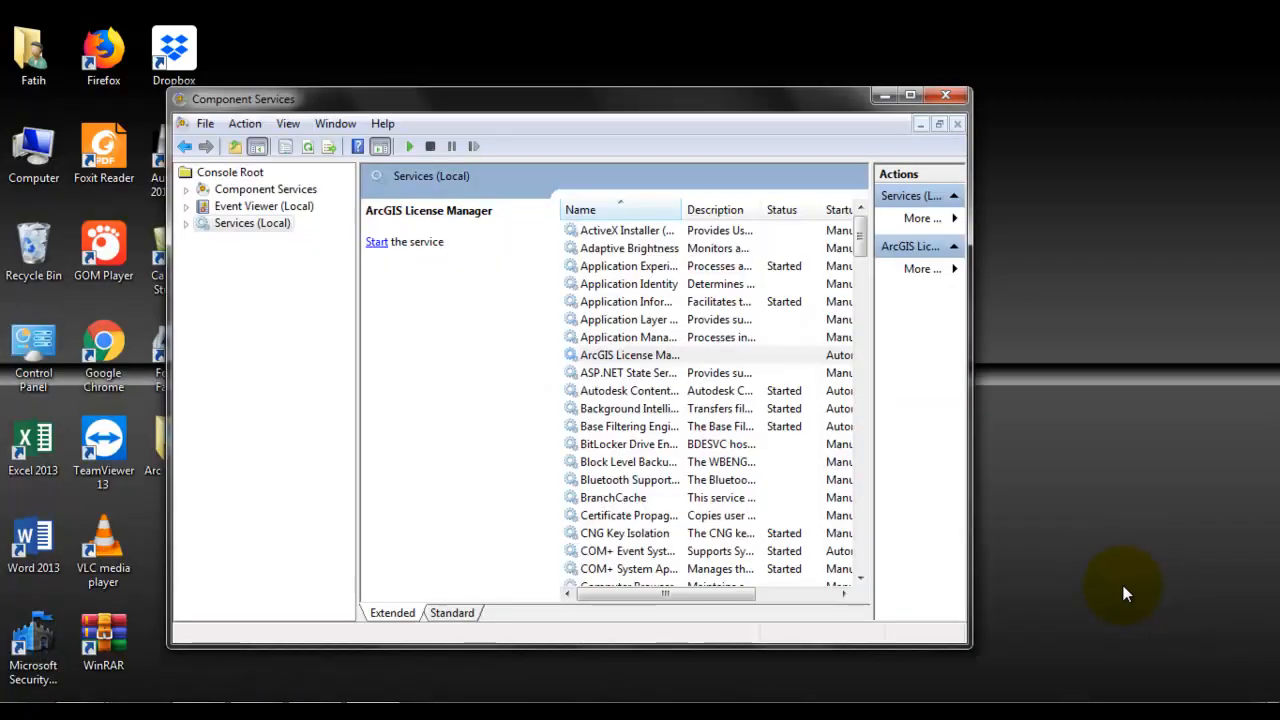
pyautogui.press('Tab')
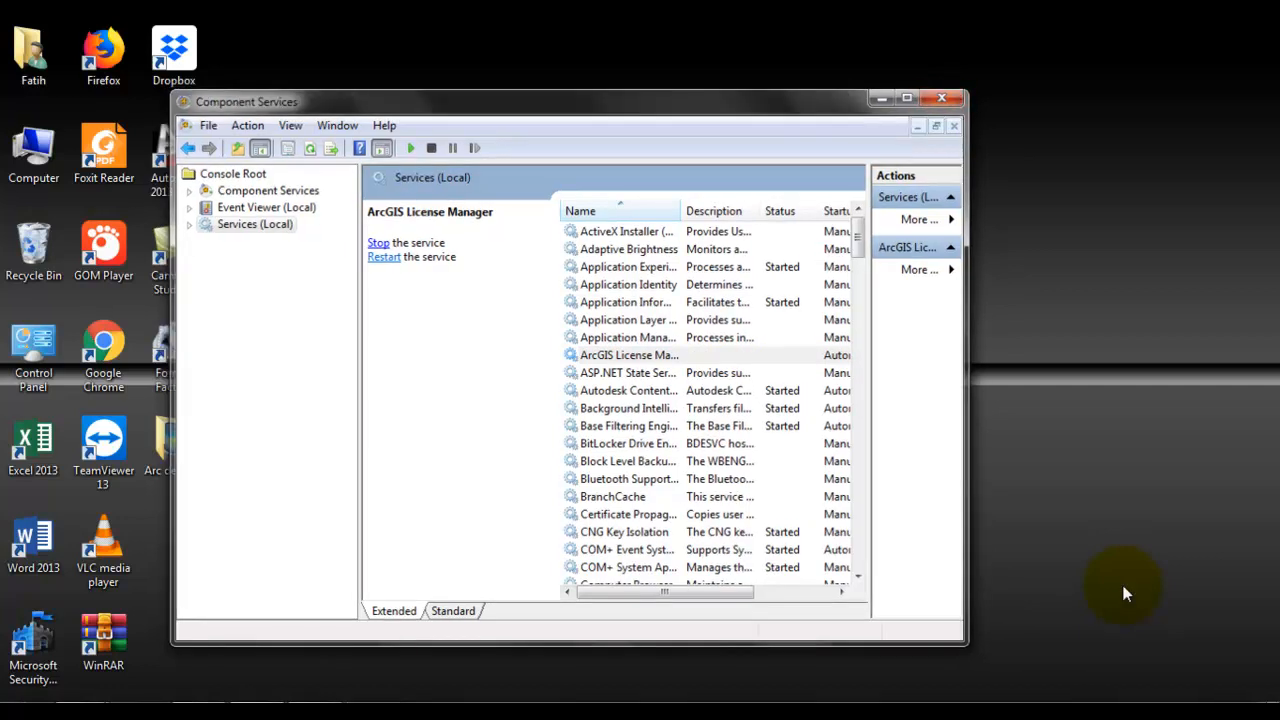
pyautogui.hotkey('alt', 'F4')
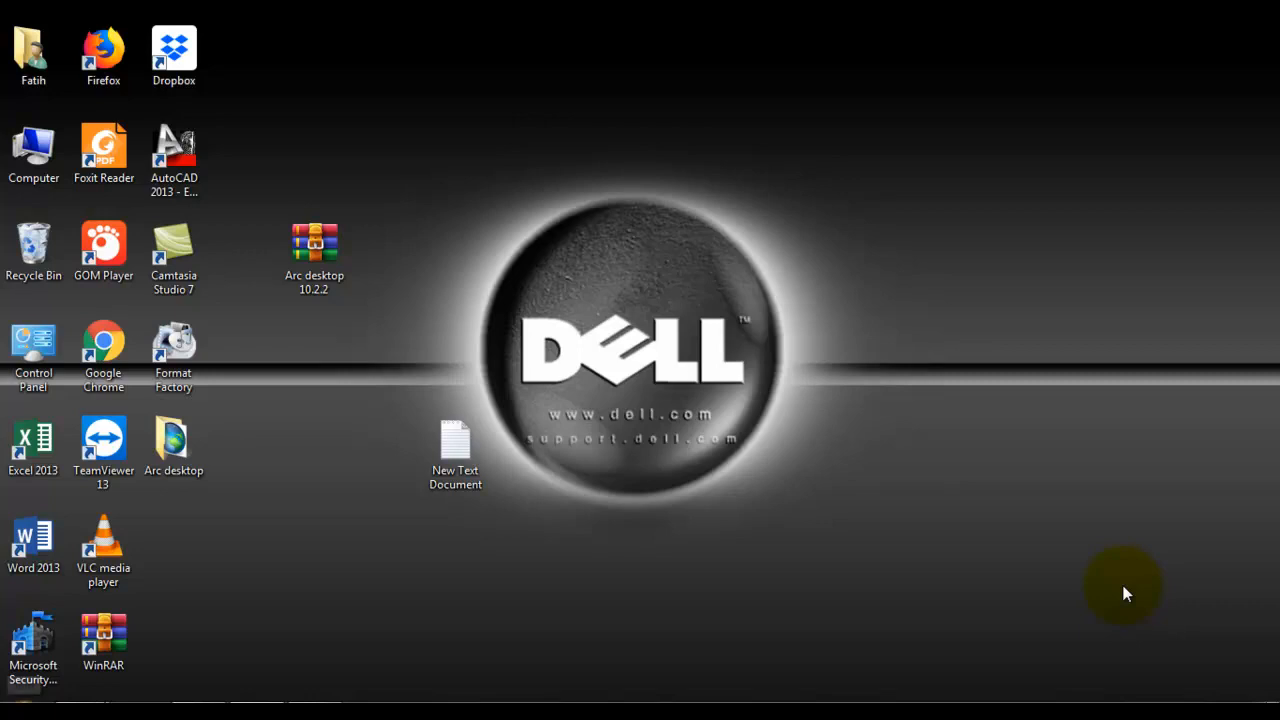
# Launch ArcMap 10.2.2 from the installed ArcGIS programs
pyautogui.press('super')
pyautogui.press('Up')
pyautogui.press('Right')
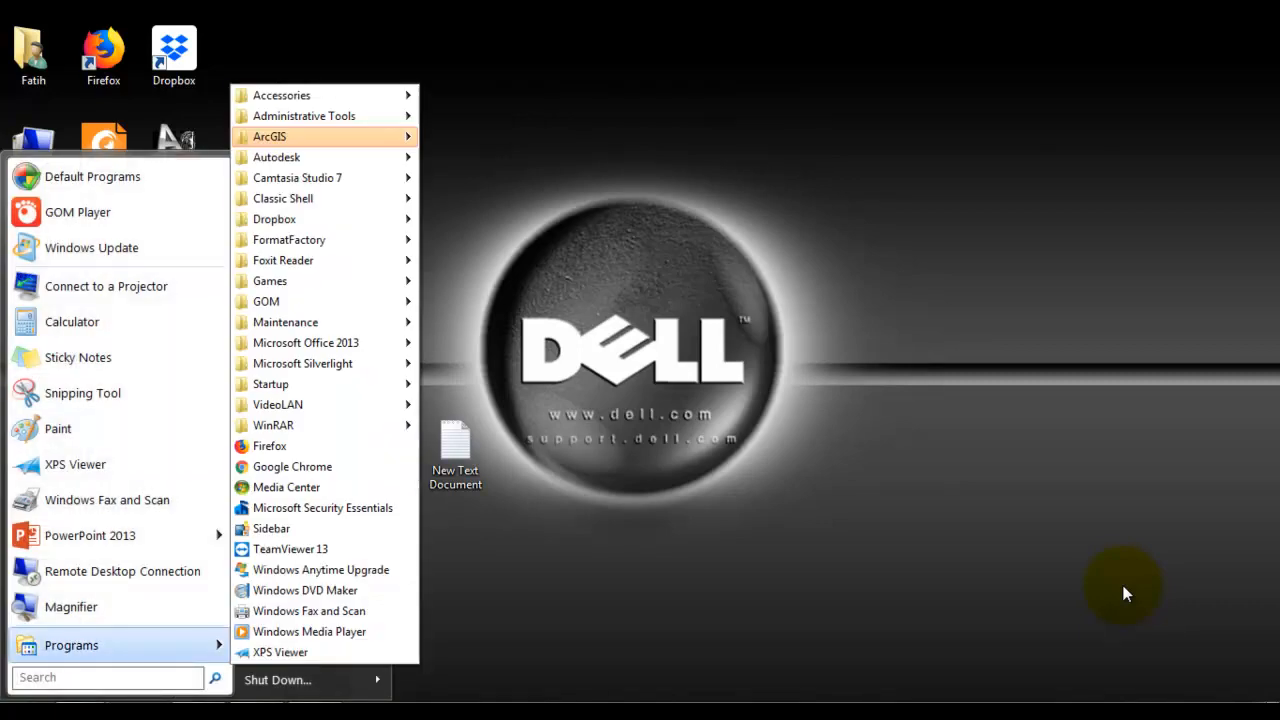
pyautogui.press('Right')
pyautogui.press('Down')
pyautogui.press('Down')
pyautogui.press('Down')
pyautogui.press('Down')
pyautogui.press('Down')
pyautogui.press('Down')
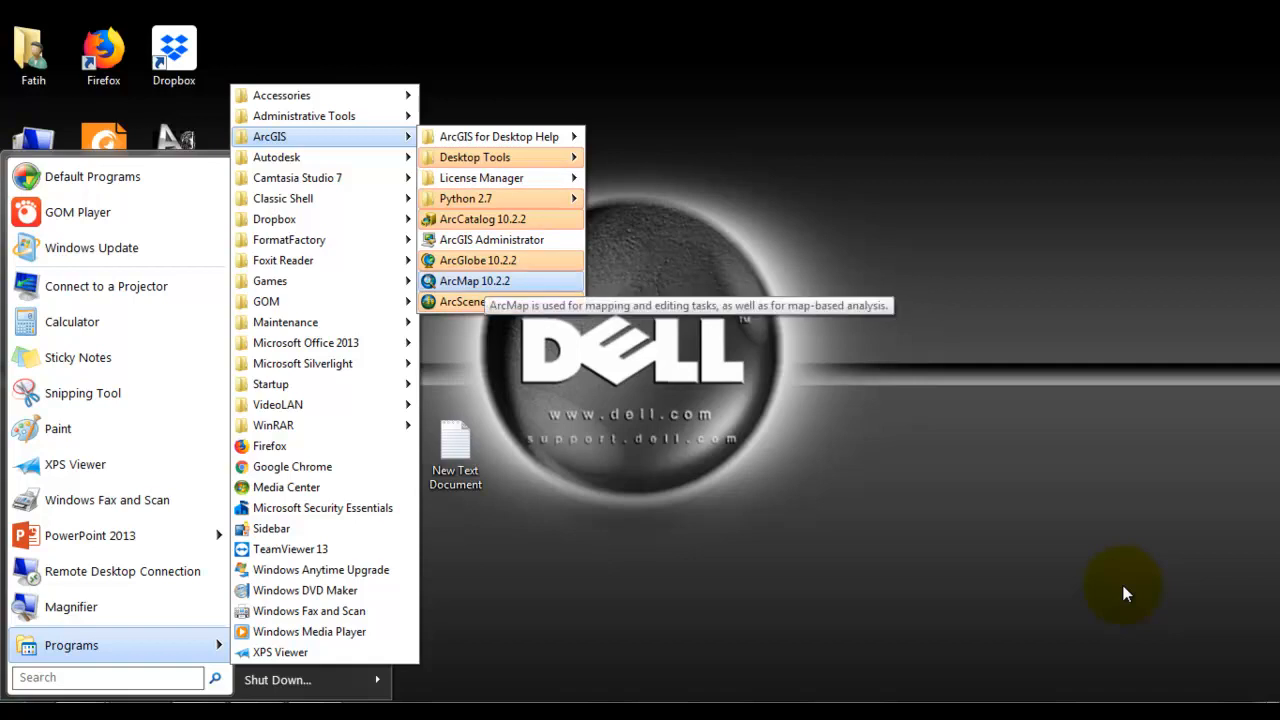
pyautogui.press('Return')
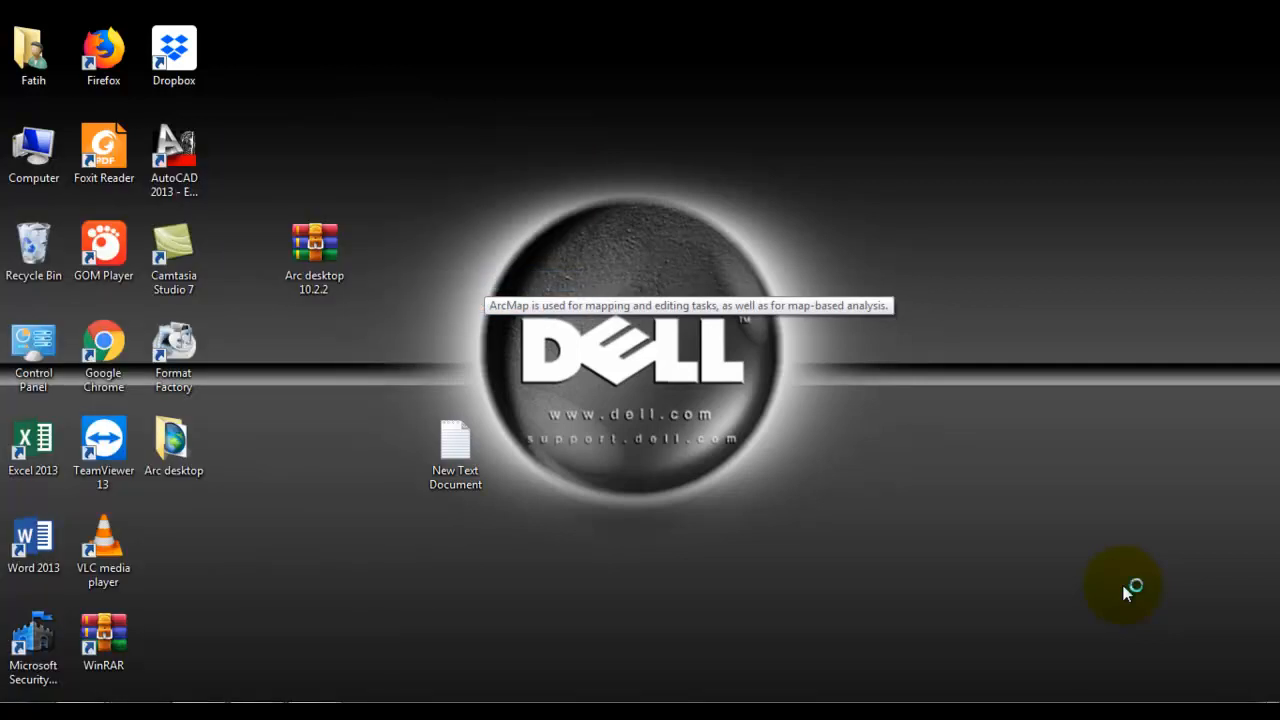